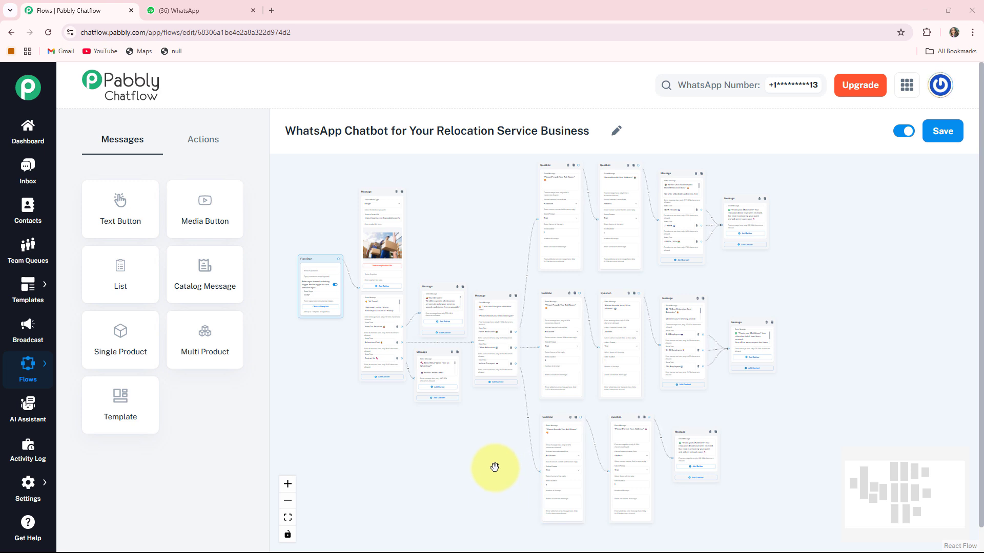
# - Send 'Hi' in the Relocation Service WhatsApp chat to start the chatbot
pyautogui.click(194, 10)
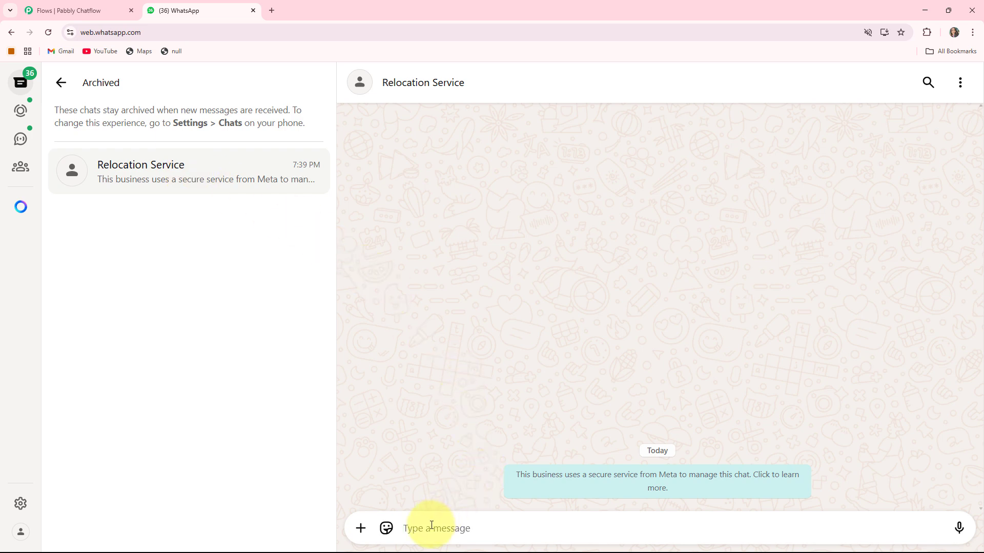
pyautogui.write('Hi')
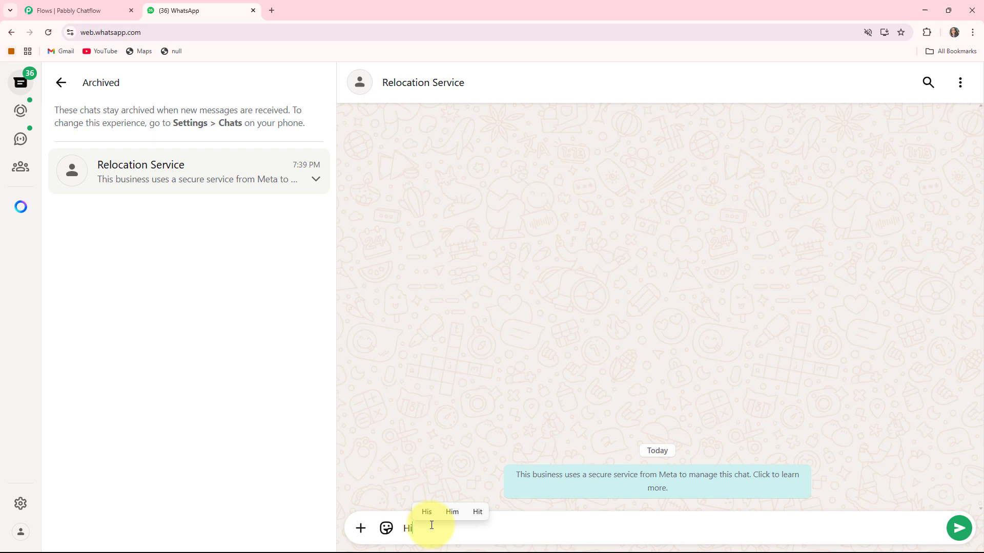
pyautogui.press('Return')
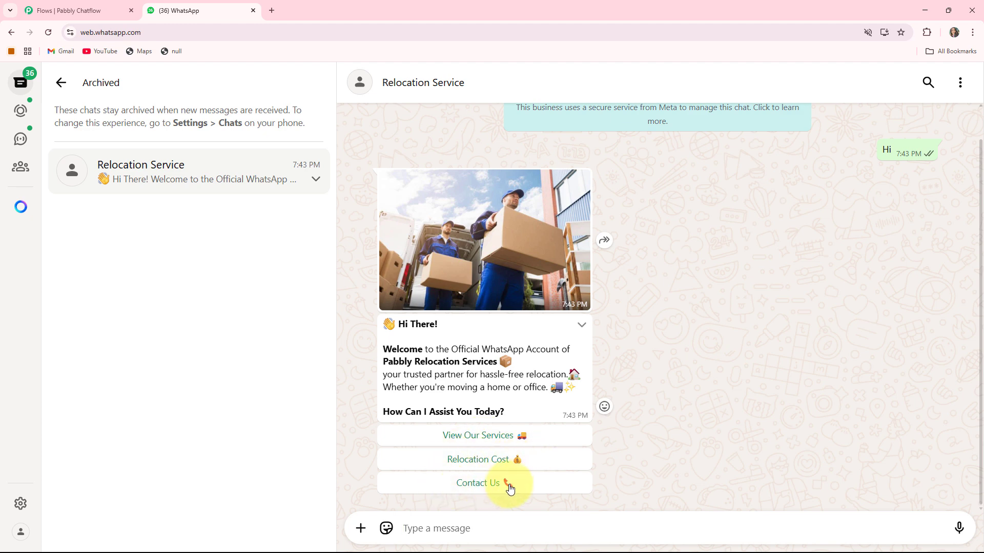
# - View the bot's services list and choose Relocation Cost
pyautogui.click(461, 444)
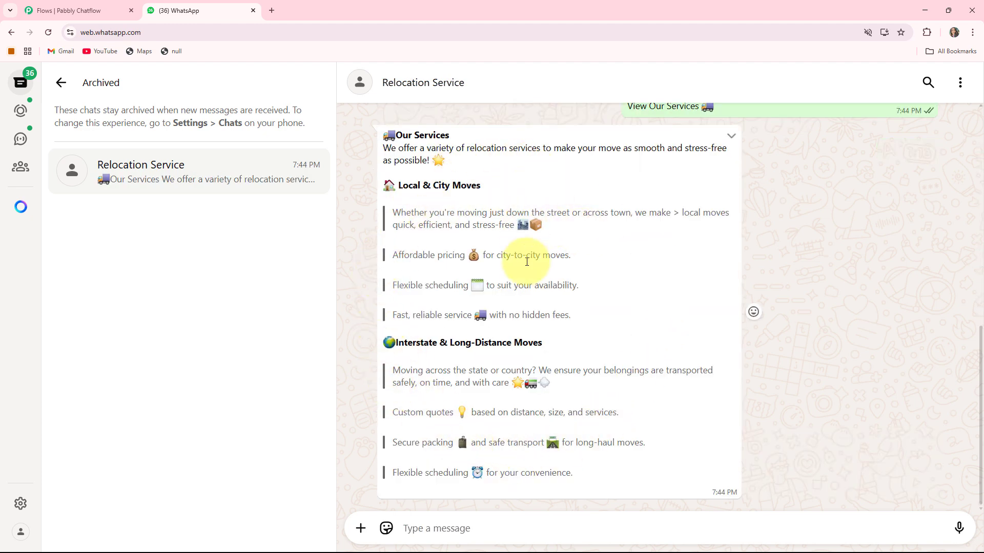
pyautogui.scroll(5, 531, 280)
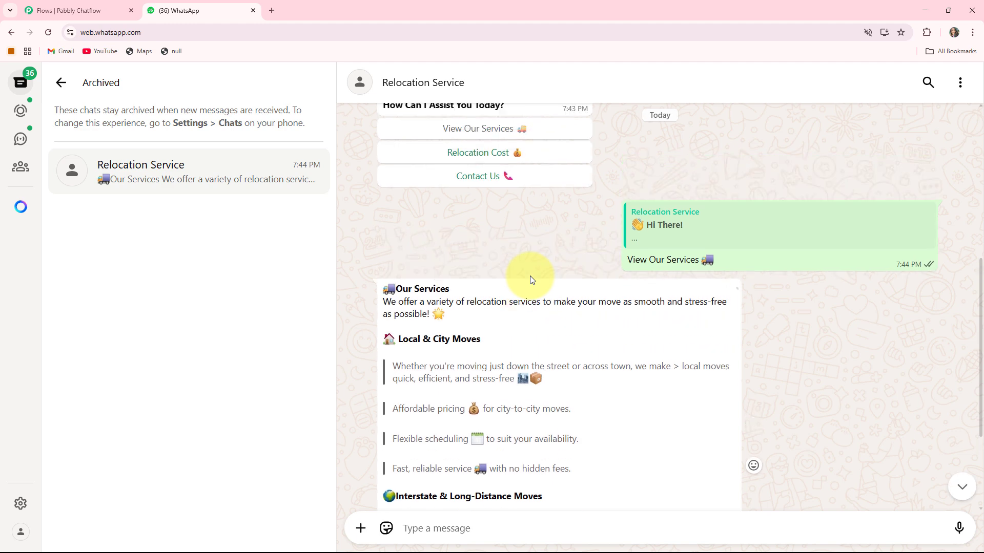
pyautogui.scroll(1, 531, 280)
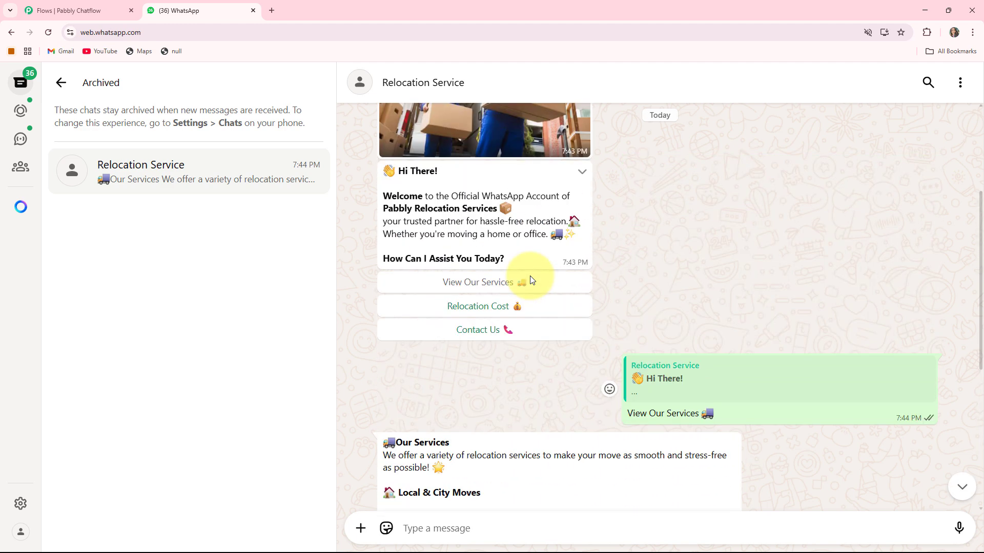
pyautogui.click(465, 307)
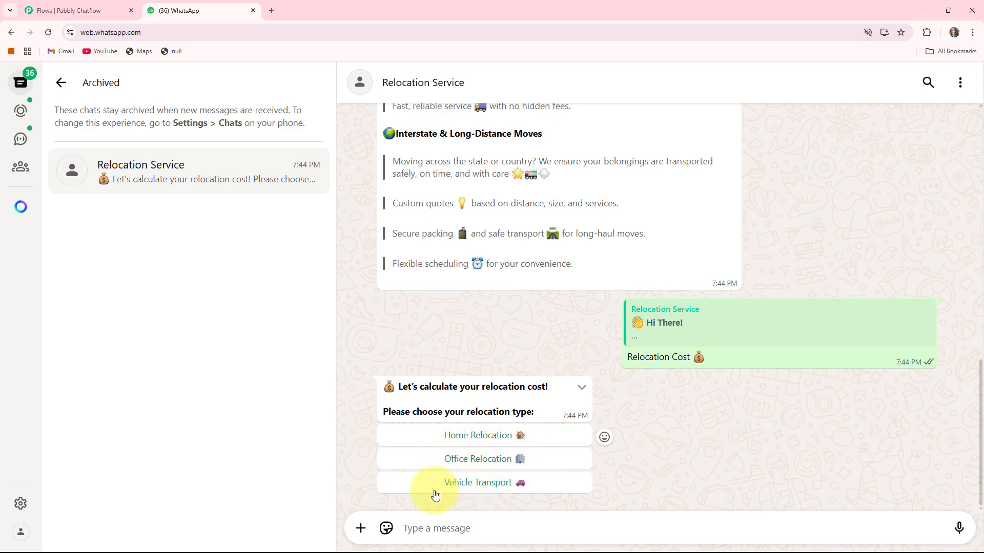
# - Choose Home Relocation and send the customer's full name to the bot
pyautogui.click(465, 440)
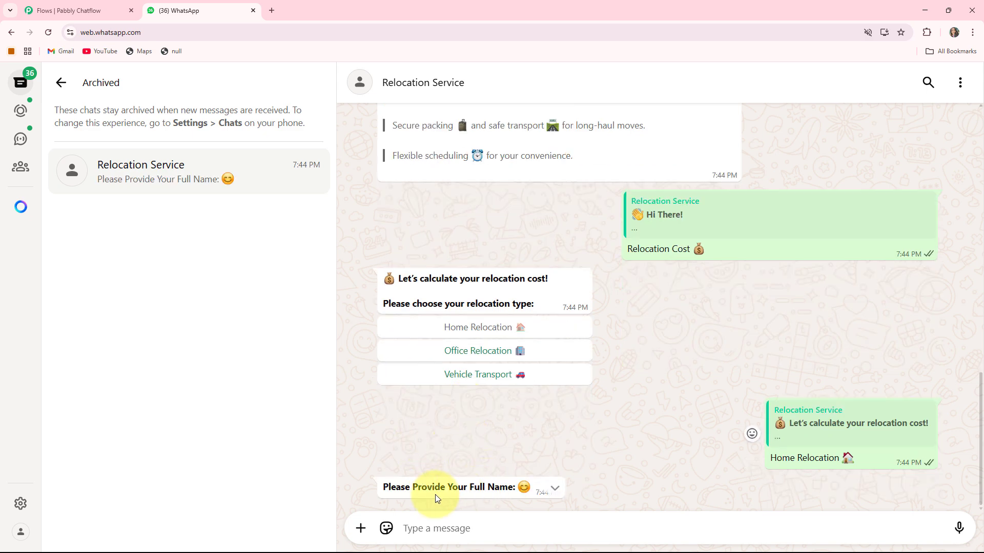
pyautogui.click(431, 527)
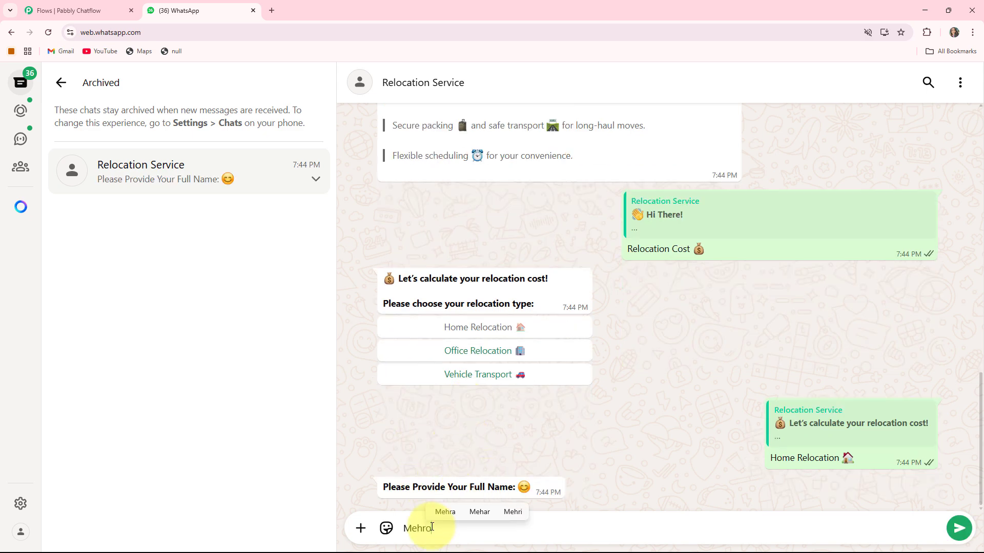
pyautogui.press('Return')
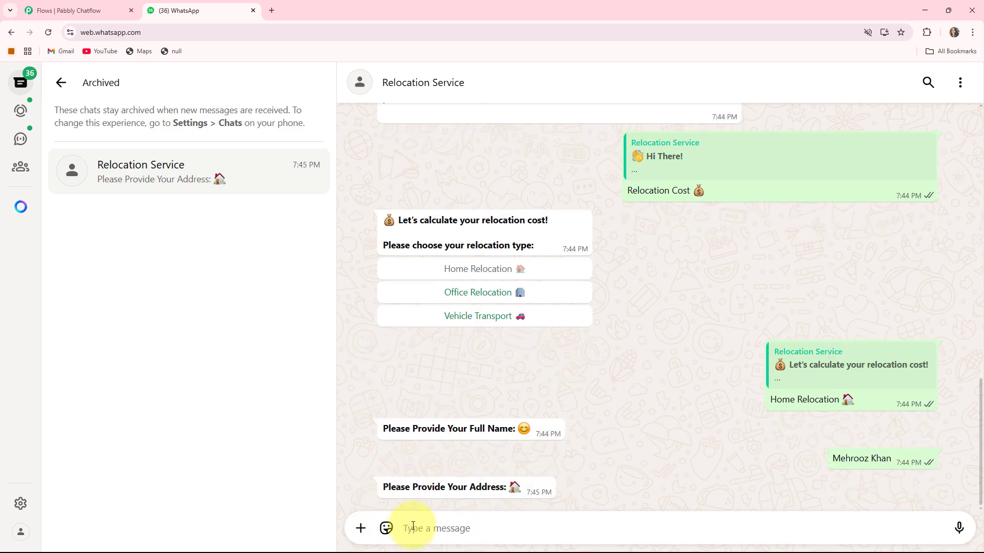
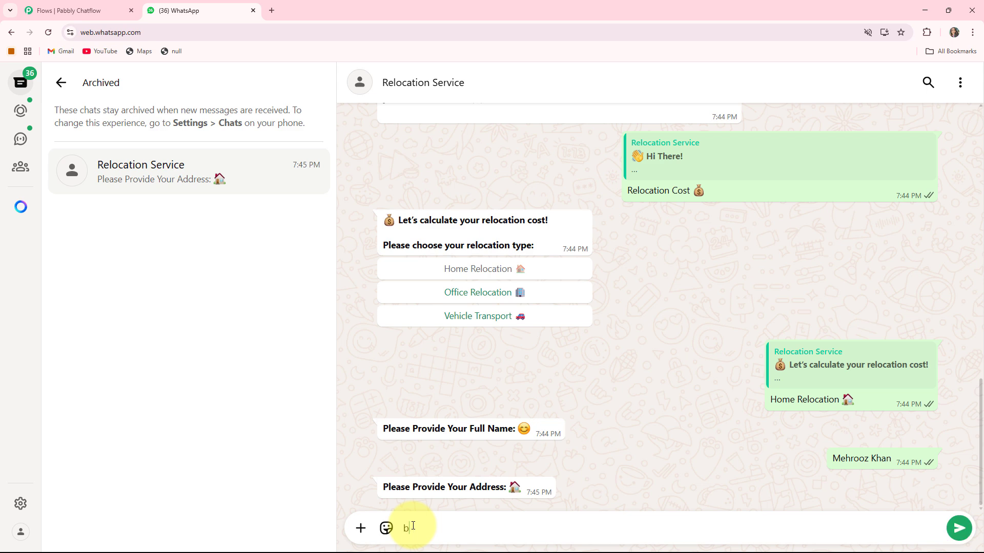
# - Send the address, pick 2–3BHK as home size, and review the chat
pyautogui.press('Return')
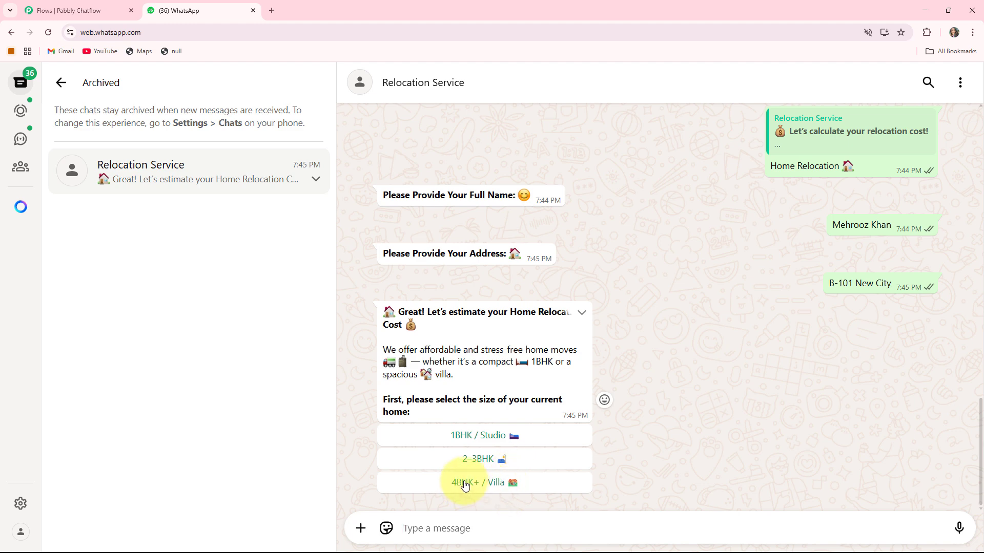
pyautogui.click(464, 461)
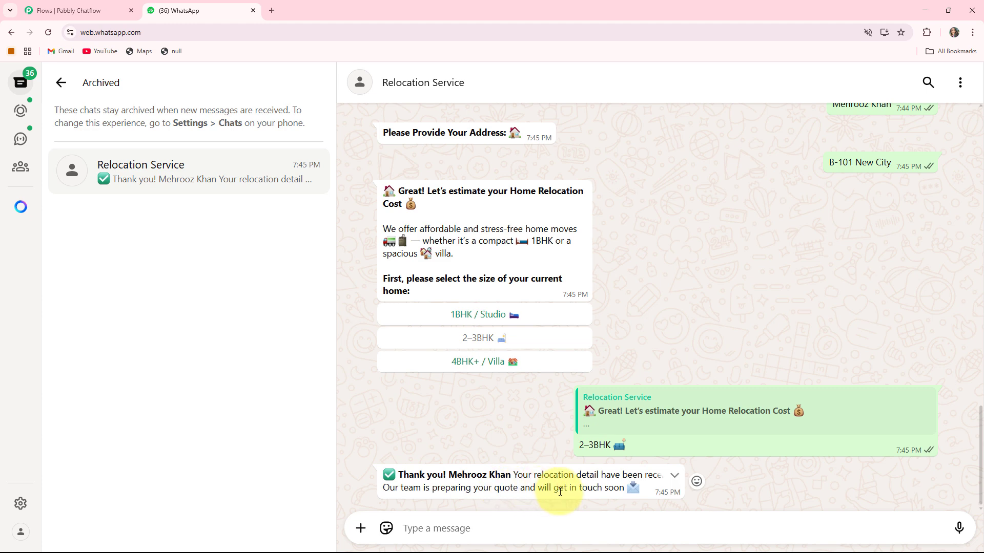
pyautogui.scroll(4, 545, 485)
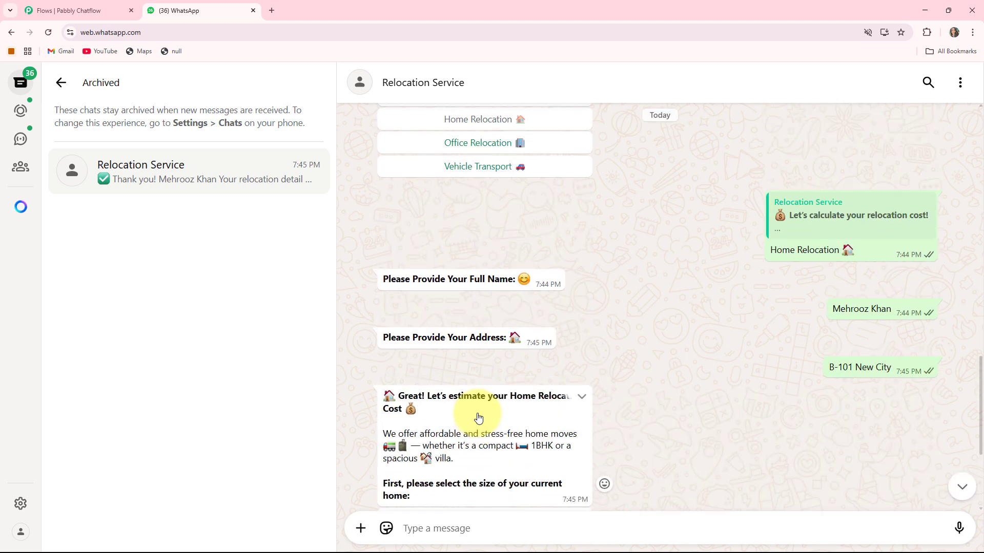
pyautogui.scroll(20, 477, 417)
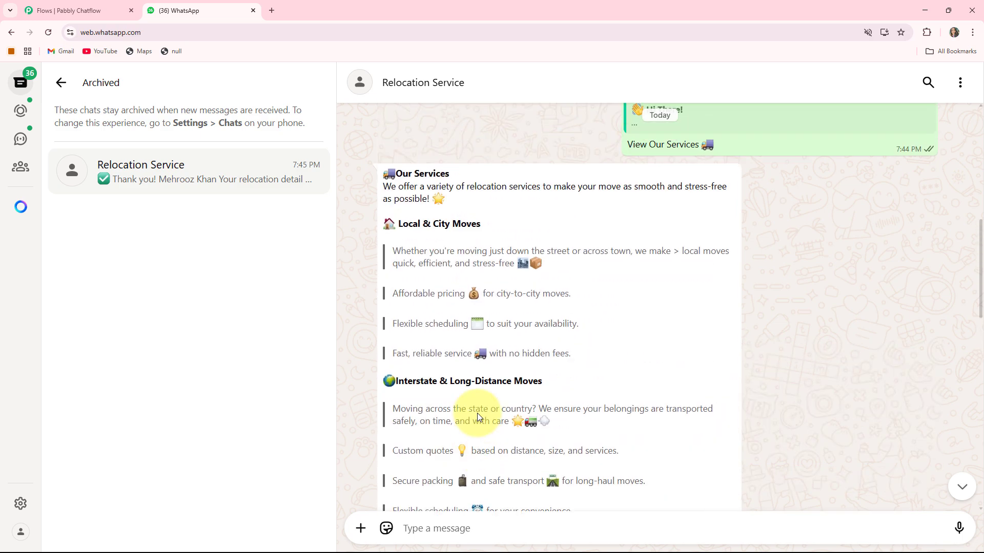
pyautogui.scroll(3, 478, 413)
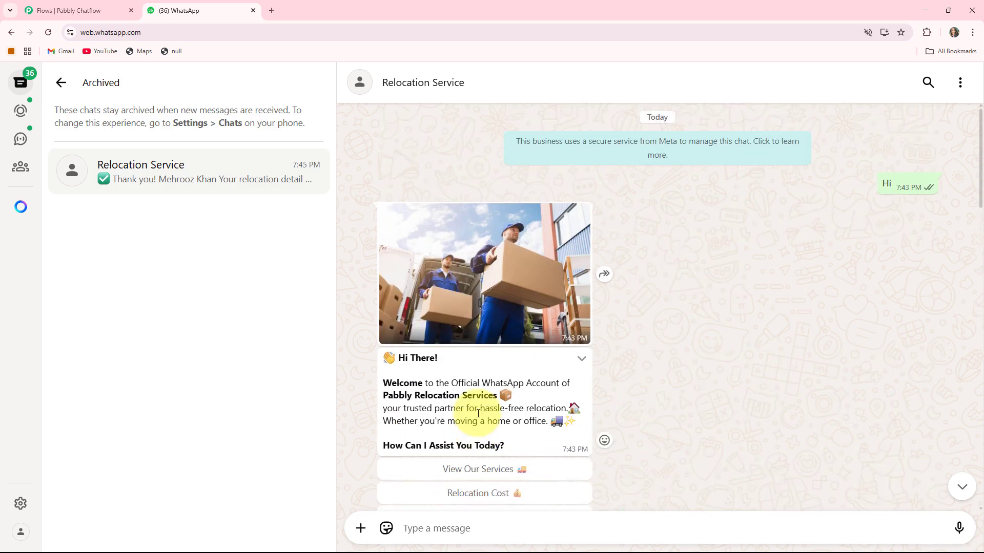
pyautogui.scroll(-12, 477, 413)
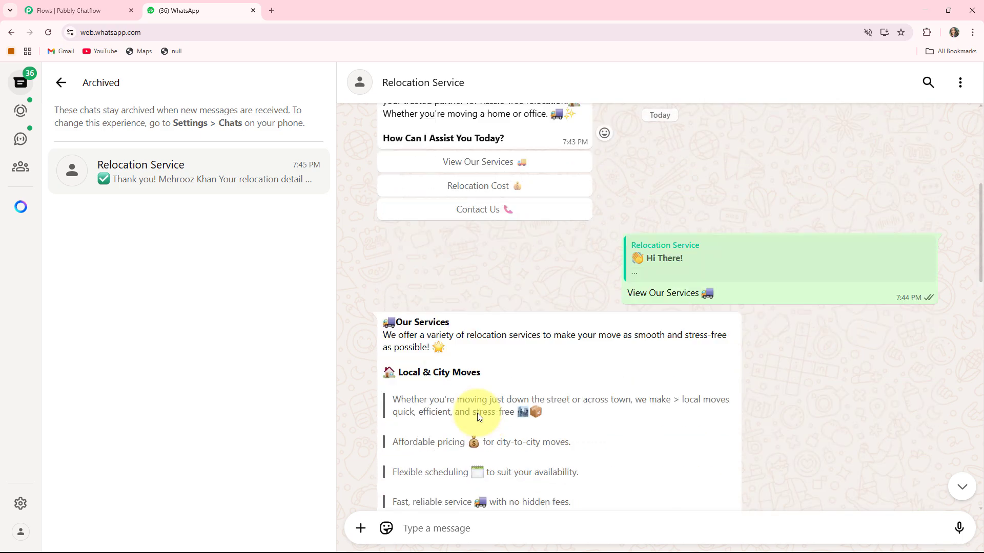
pyautogui.scroll(-7, 477, 413)
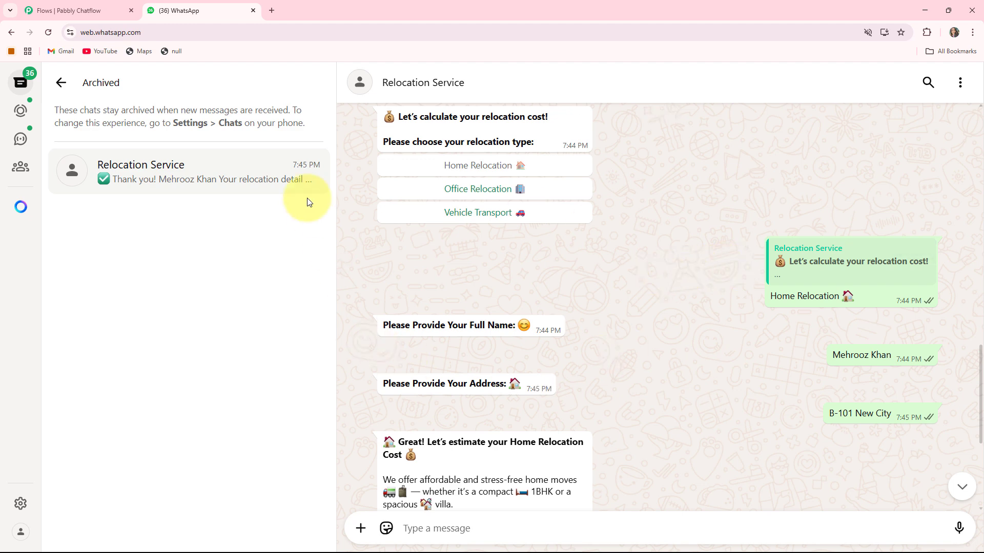
# - Load pabbly.com/chatflow in a new browser tab
pyautogui.click(271, 10)
pyautogui.click(174, 37)
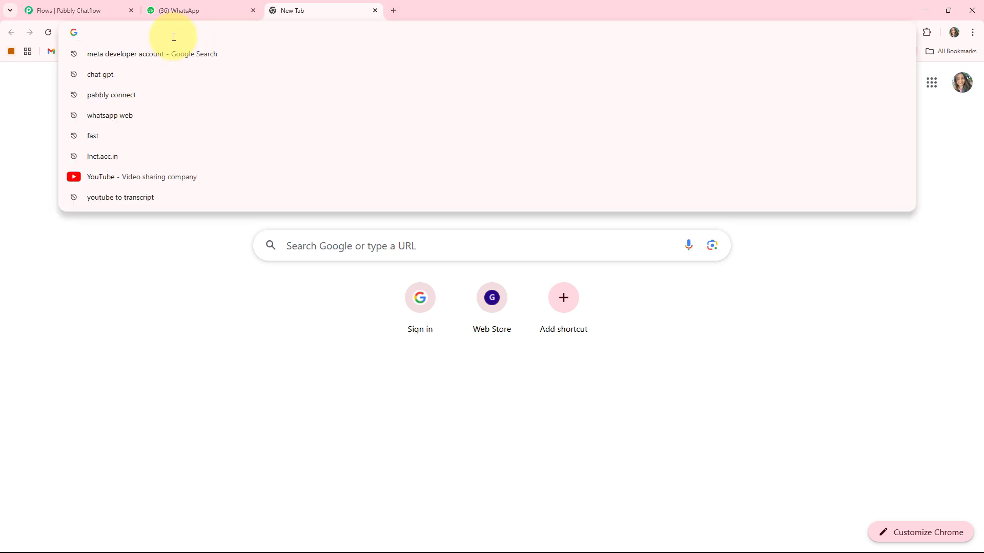
pyautogui.write('pabb')
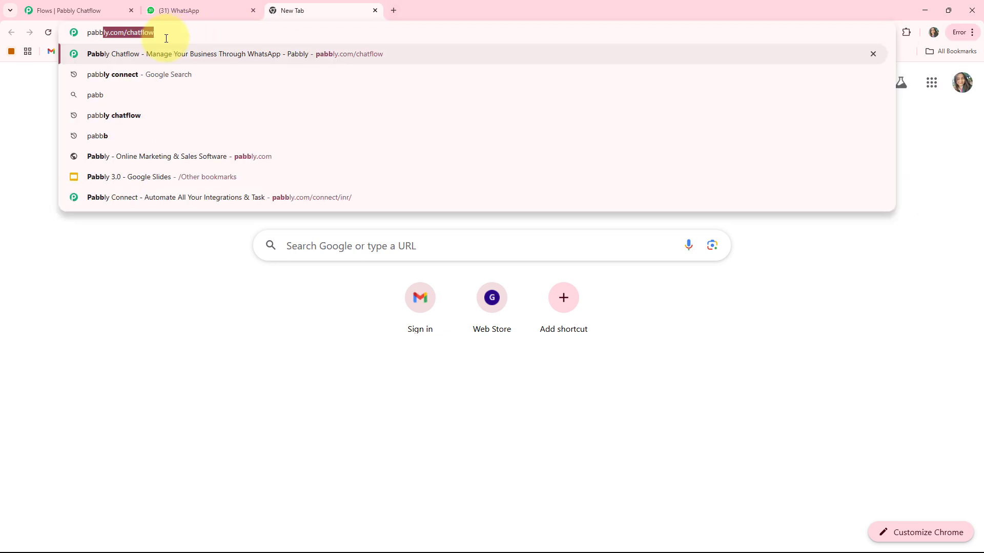
pyautogui.press('Right')
pyautogui.press('Return')
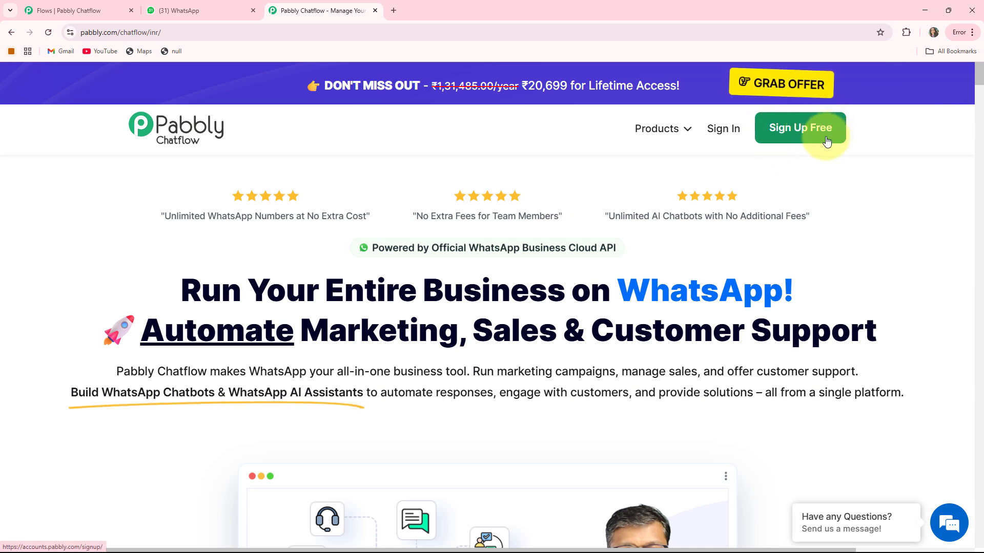
# - Sign in and launch Pabbly Chatflow from its card on the All Pabbly Apps page
pyautogui.click(724, 129)
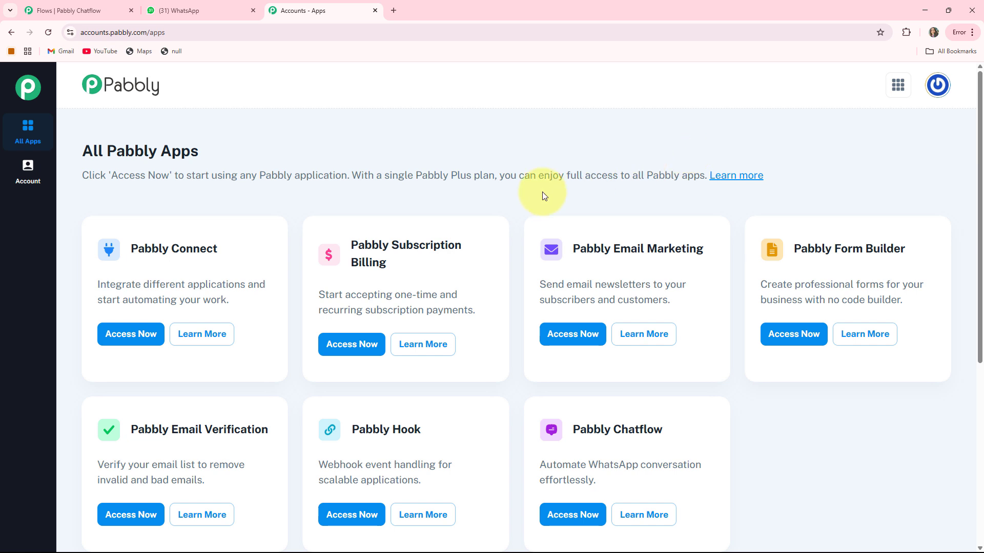
pyautogui.scroll(-1, 612, 368)
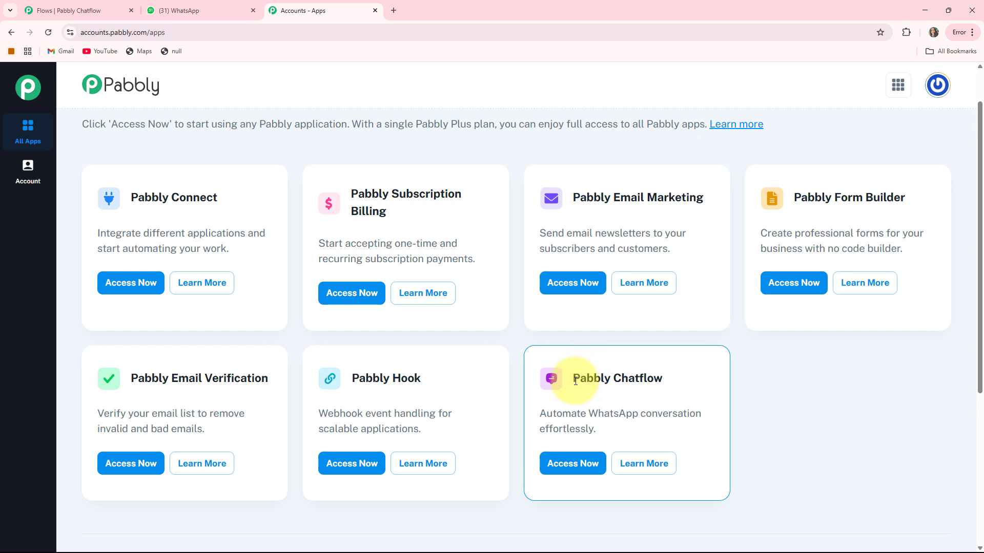
pyautogui.moveTo(574, 380); pyautogui.dragTo(695, 378)
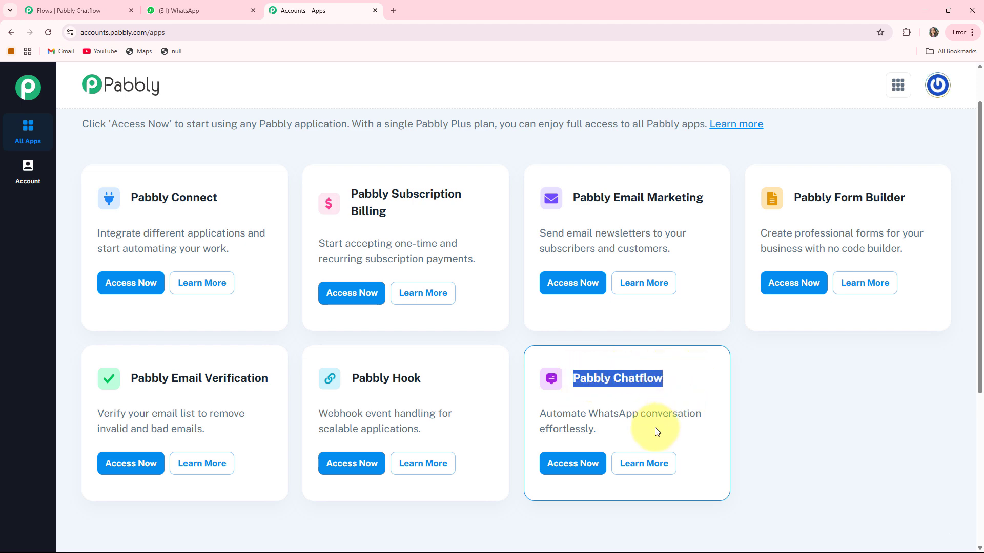
pyautogui.click(570, 464)
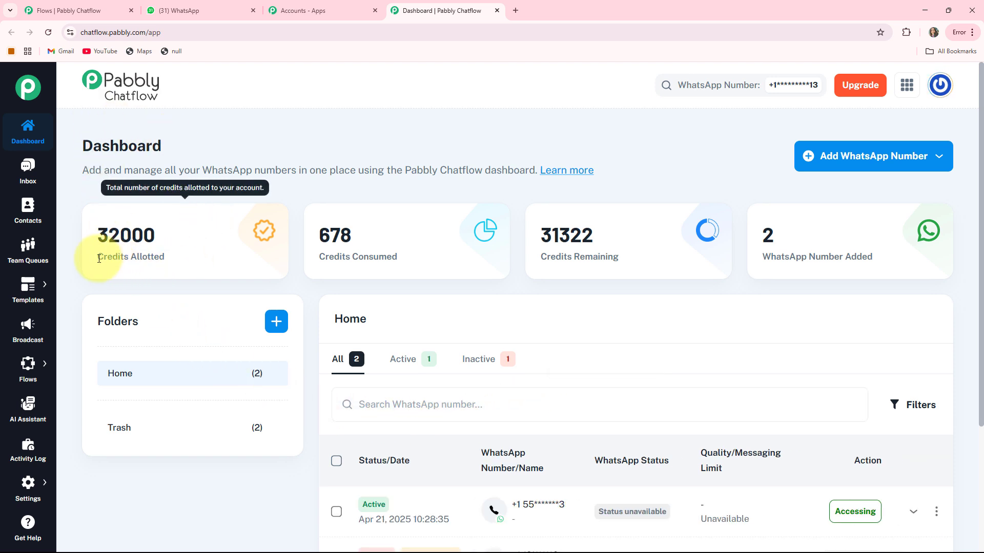
# - Highlight the Credits Allotted, Credits Consumed and Credits Remaining cards on the dashboard
pyautogui.moveTo(95, 256); pyautogui.dragTo(189, 261)
pyautogui.moveTo(317, 256); pyautogui.dragTo(442, 257)
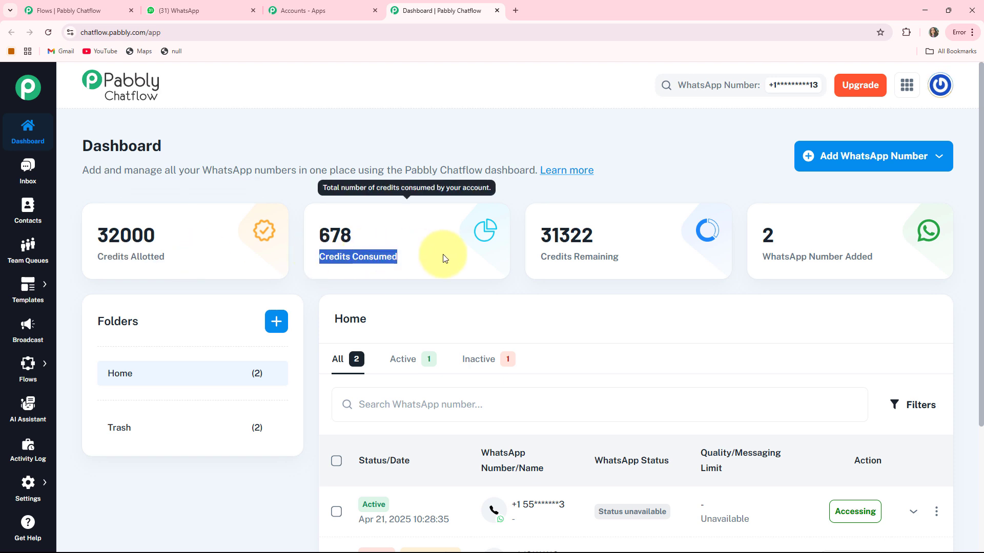
pyautogui.moveTo(538, 258); pyautogui.dragTo(845, 256)
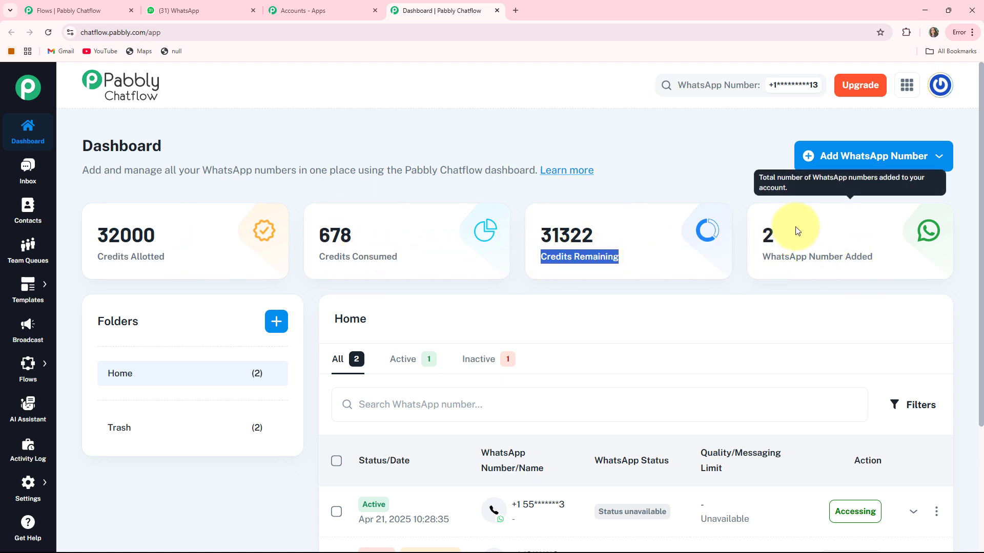
# - Explore Add WhatsApp Number's manual token connection option, then return to the dashboard
pyautogui.click(864, 158)
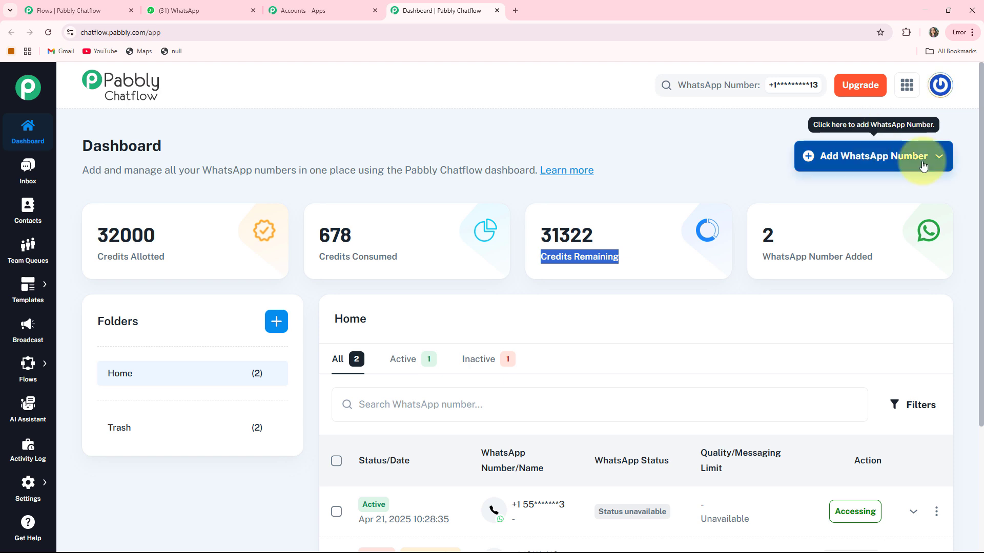
pyautogui.click(904, 159)
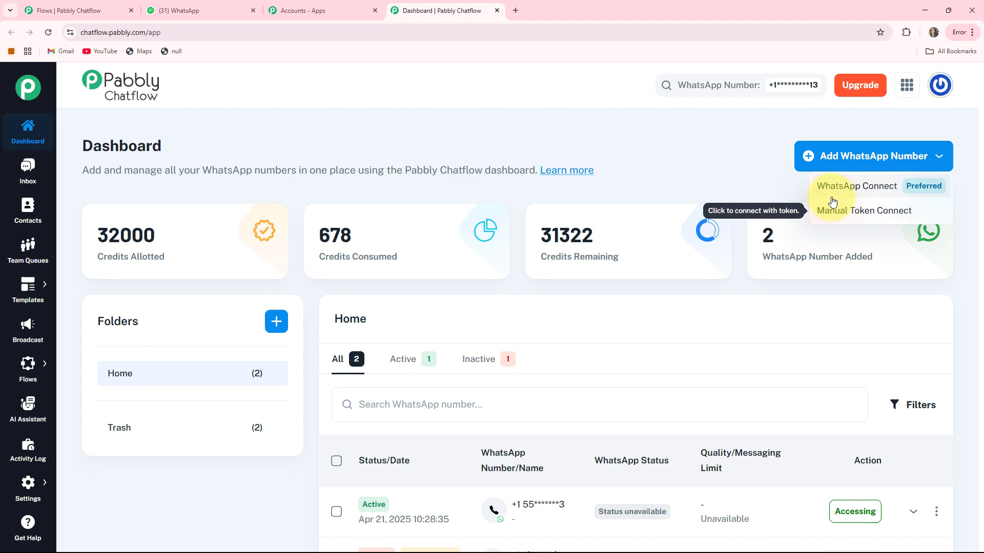
pyautogui.click(864, 217)
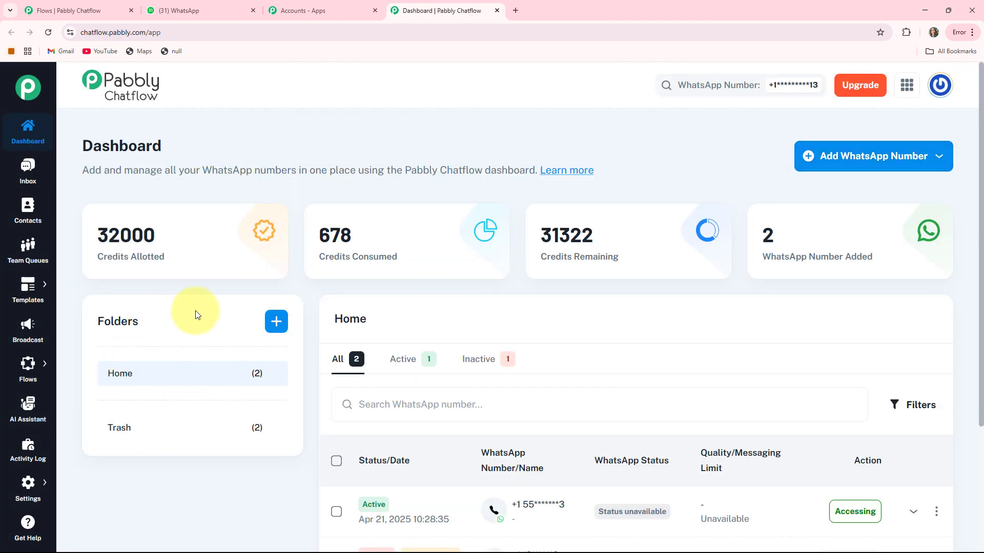
pyautogui.scroll(-3, 779, 259)
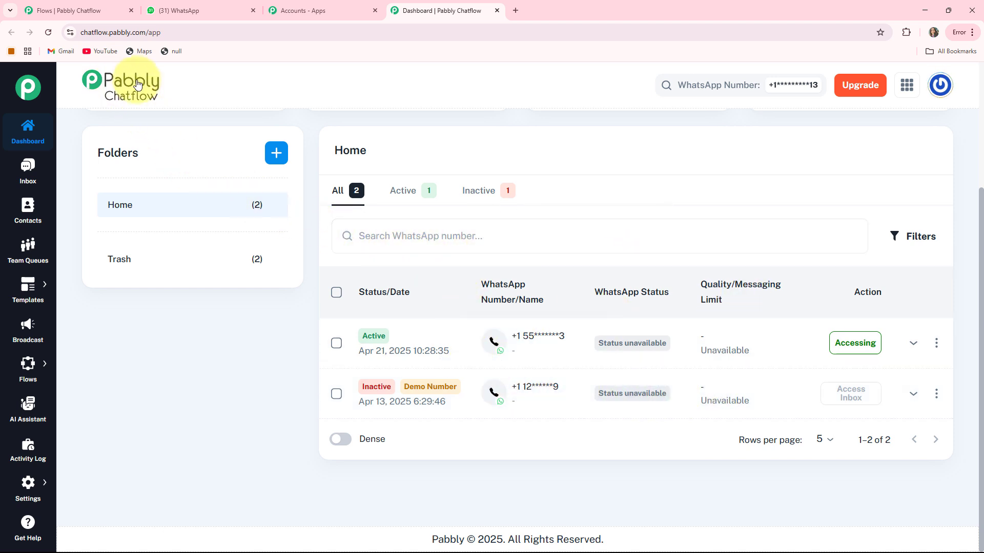
pyautogui.scroll(3, 185, 93)
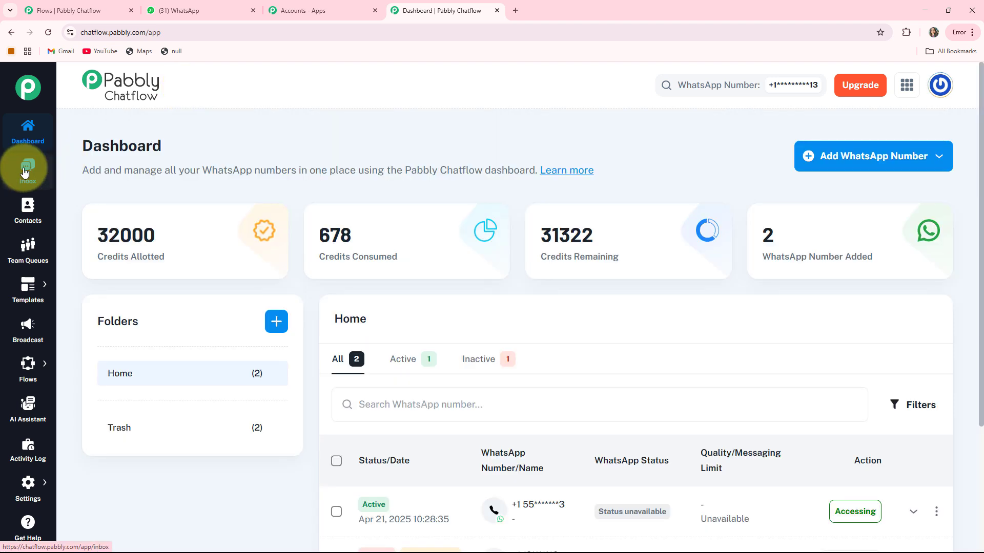
# - Browse the Inbox and test chat, then Contacts, ending on Team Queues
pyautogui.click(26, 167)
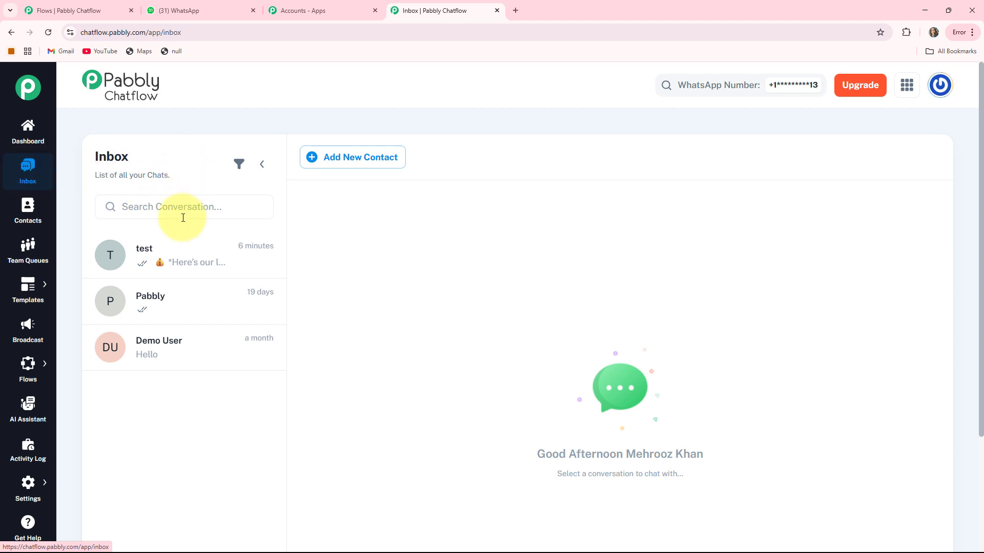
pyautogui.click(161, 265)
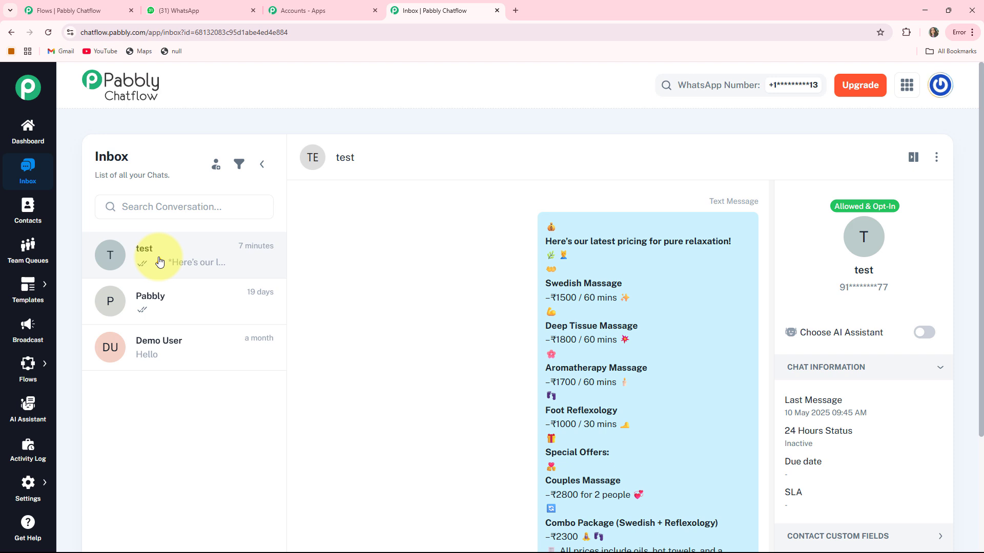
pyautogui.click(28, 219)
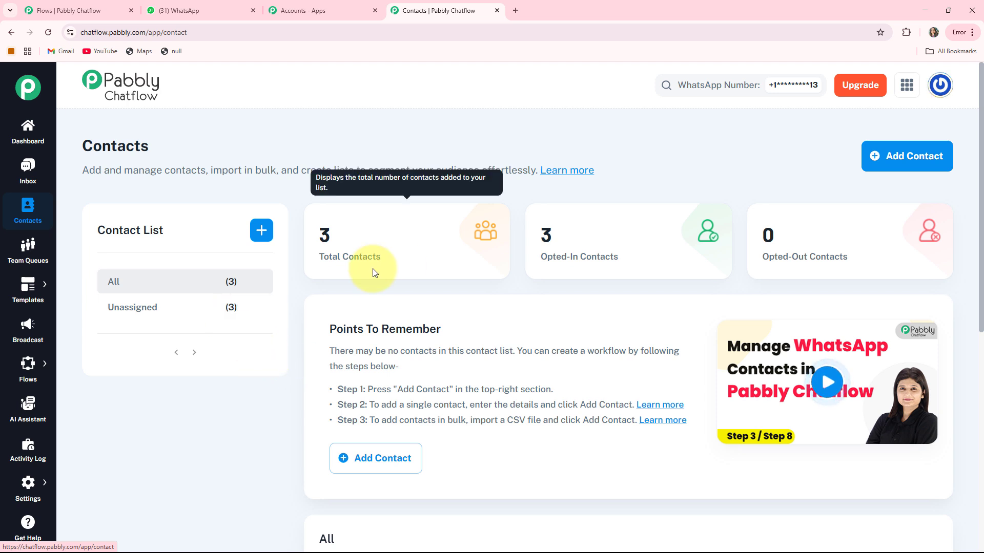
pyautogui.click(27, 256)
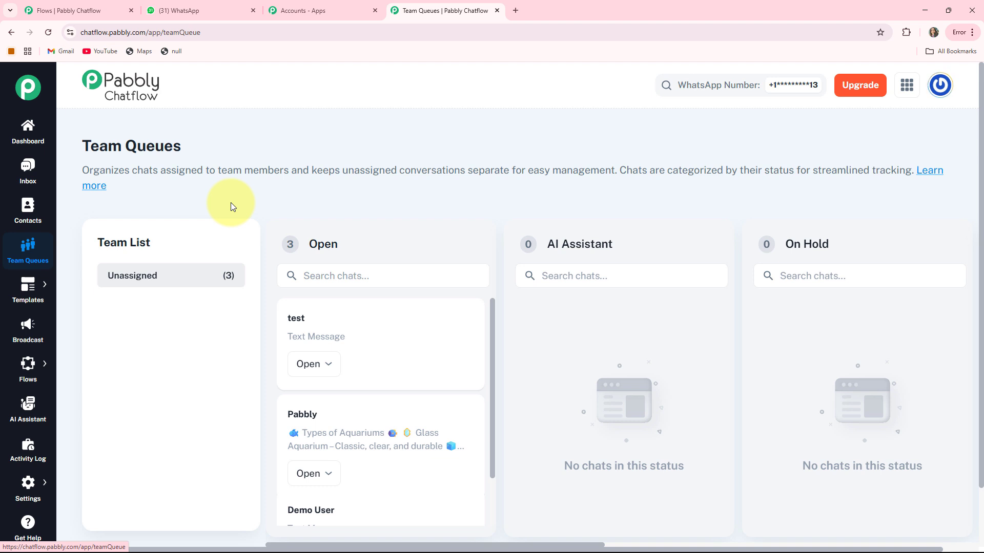
# - View the Templates List and Broadcast pages, ending on the Flows list
pyautogui.moveTo(27, 287)
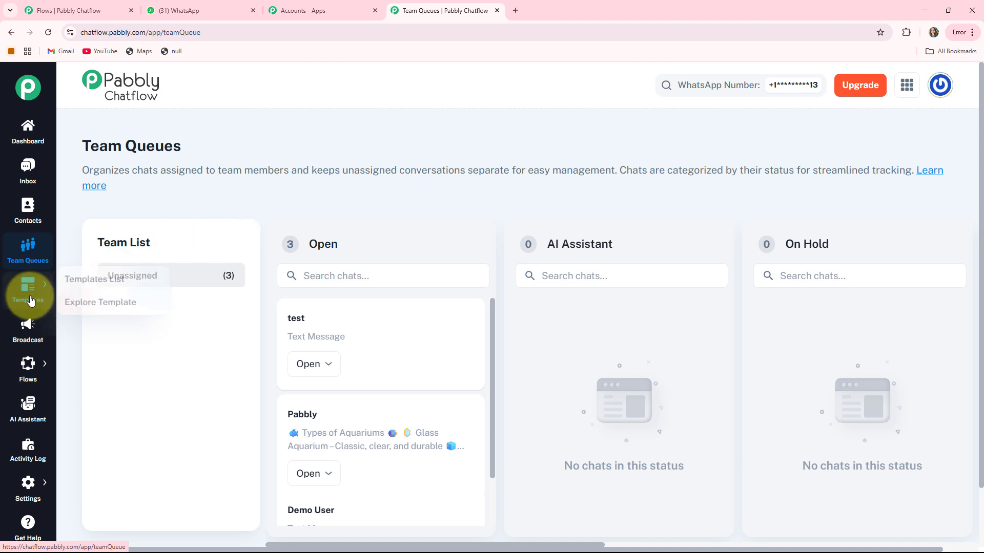
pyautogui.click(70, 290)
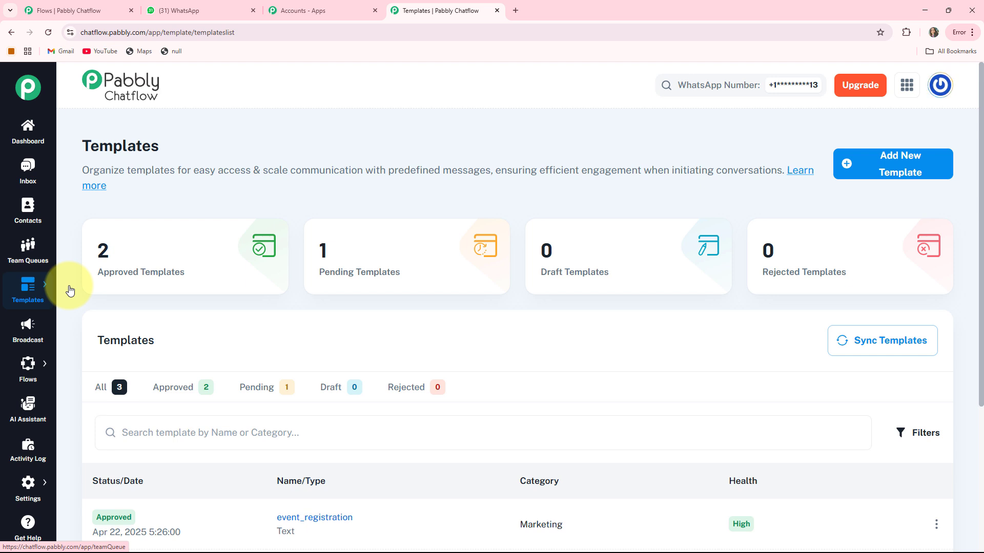
pyautogui.click(34, 329)
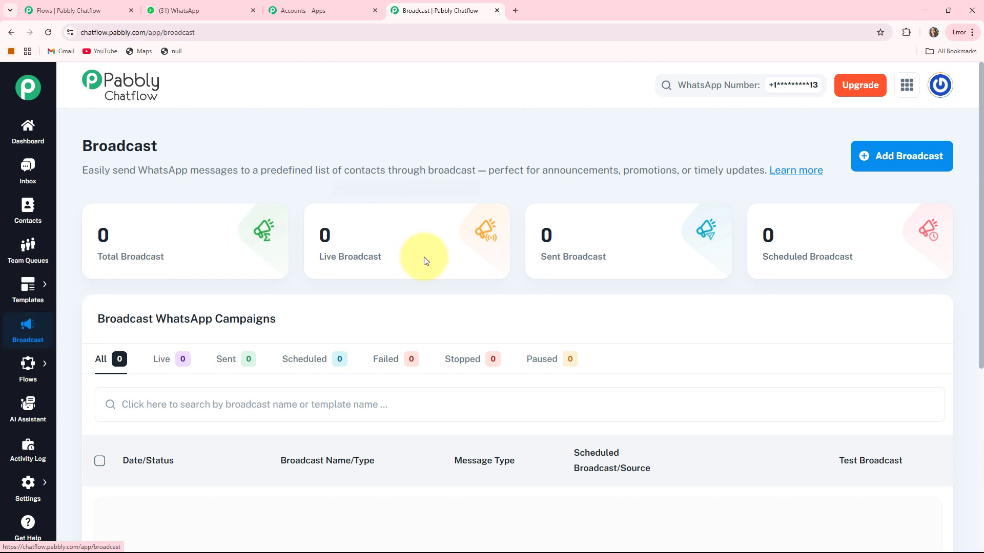
pyautogui.click(70, 363)
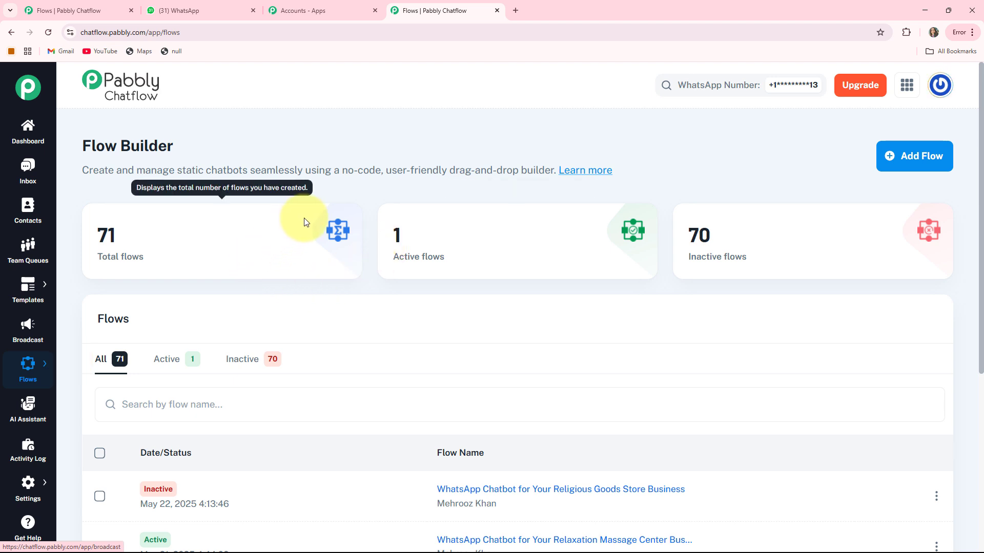
pyautogui.click(31, 415)
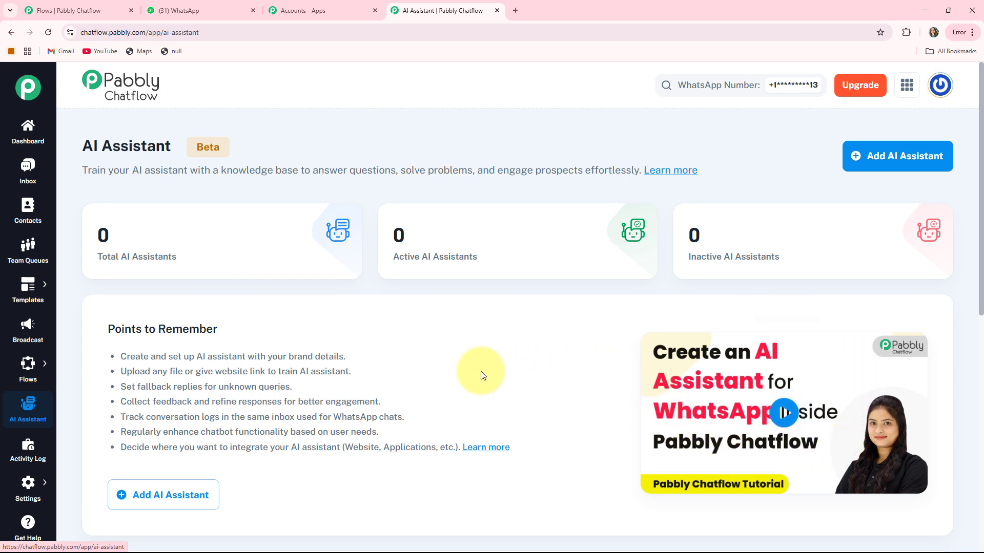
pyautogui.click(26, 449)
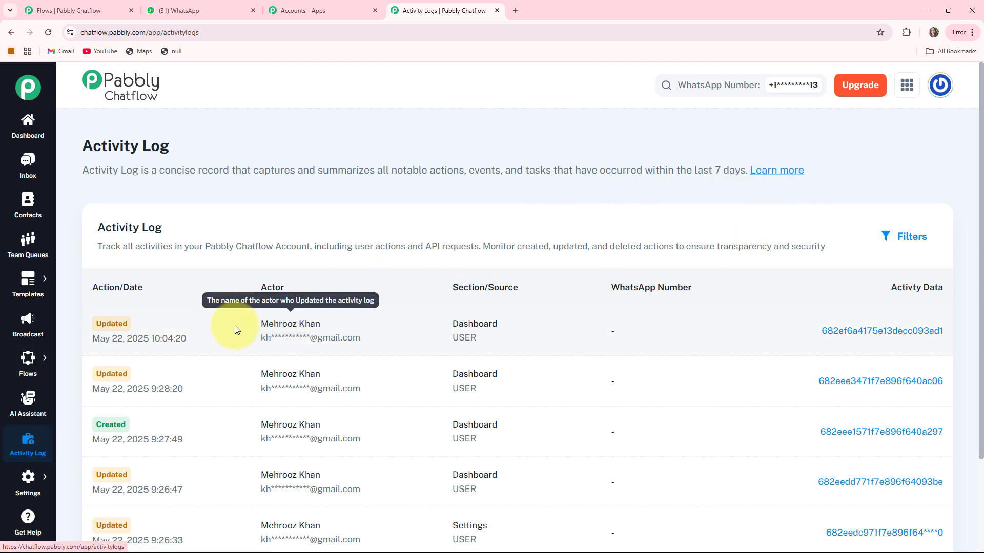
pyautogui.moveTo(14, 481)
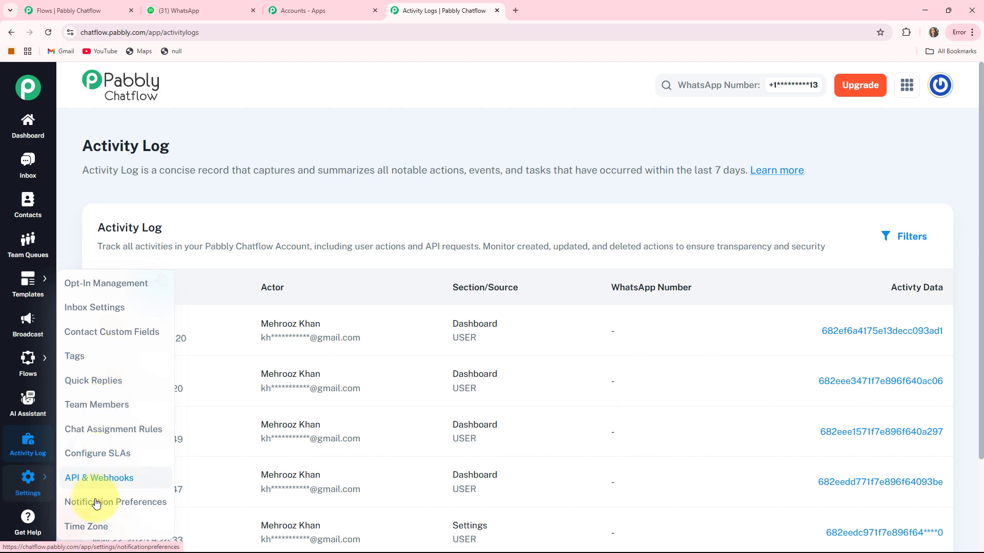
pyautogui.click(28, 521)
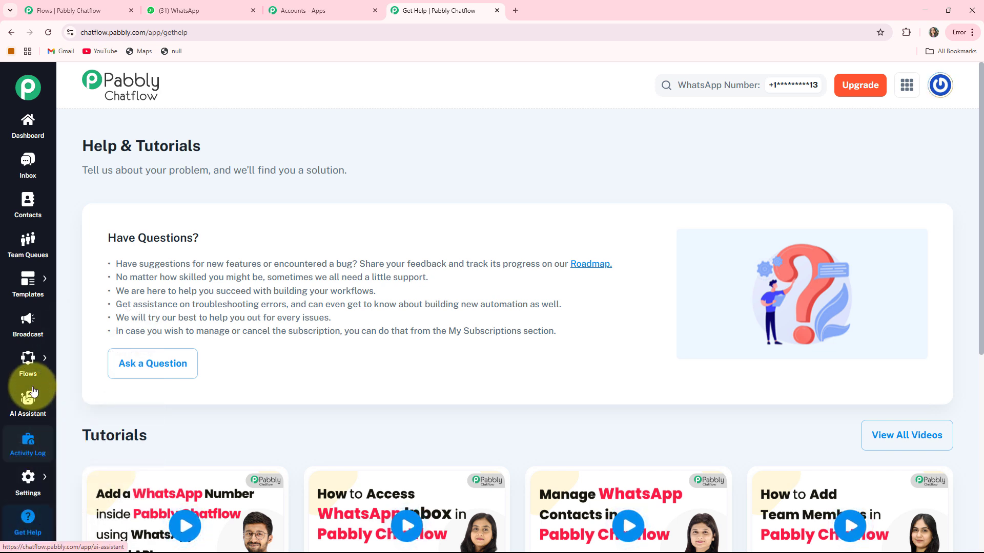
pyautogui.moveTo(27, 362)
pyautogui.click(77, 351)
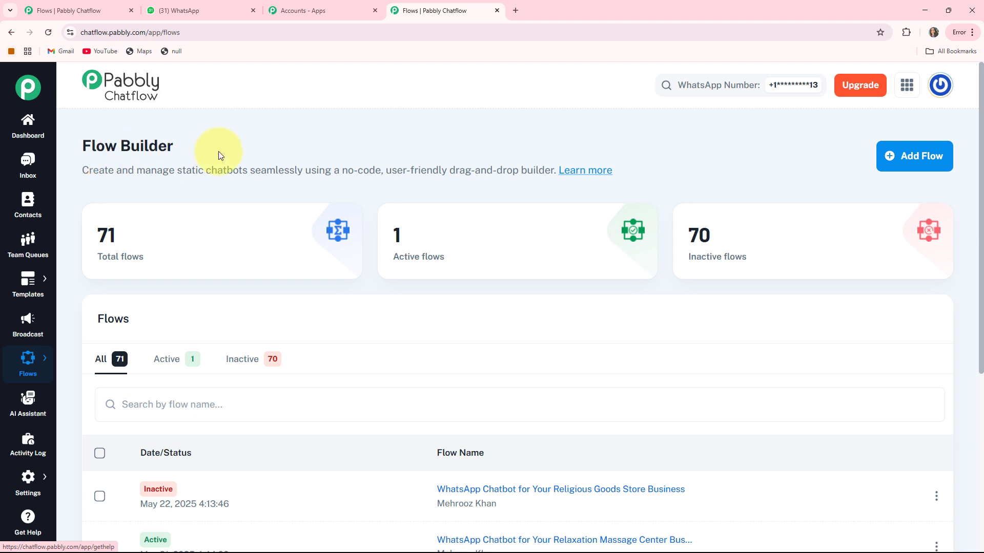
pyautogui.moveTo(82, 148); pyautogui.dragTo(254, 149)
pyautogui.click(253, 150)
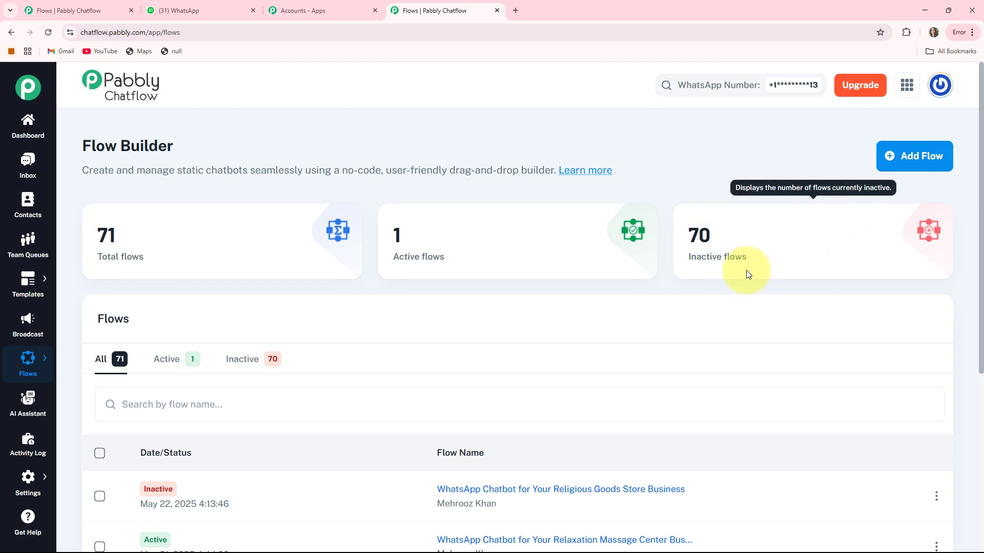
# - Add a new flow named 'WhatsApp Chatbot for Your Relocation Service Business'
pyautogui.click(896, 160)
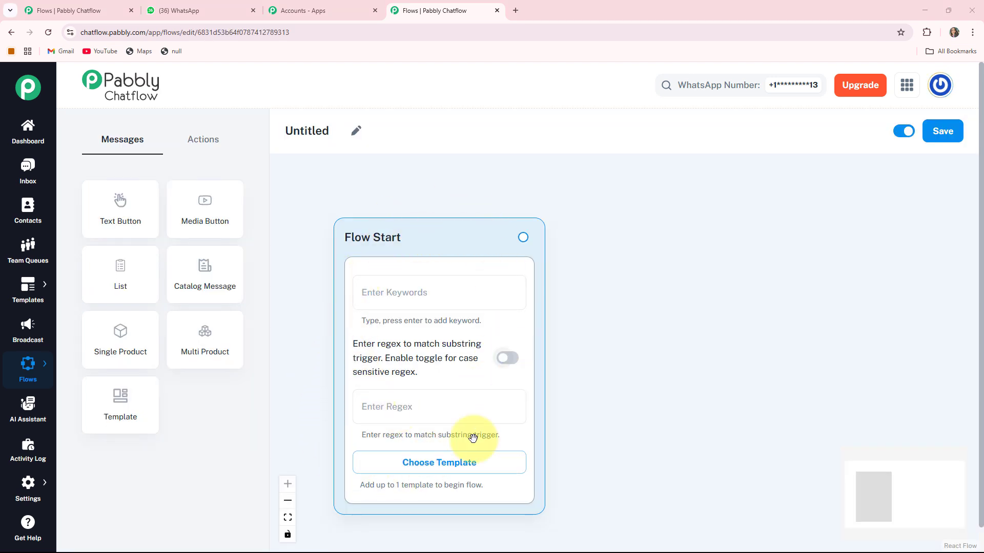
pyautogui.moveTo(401, 229); pyautogui.dragTo(375, 175)
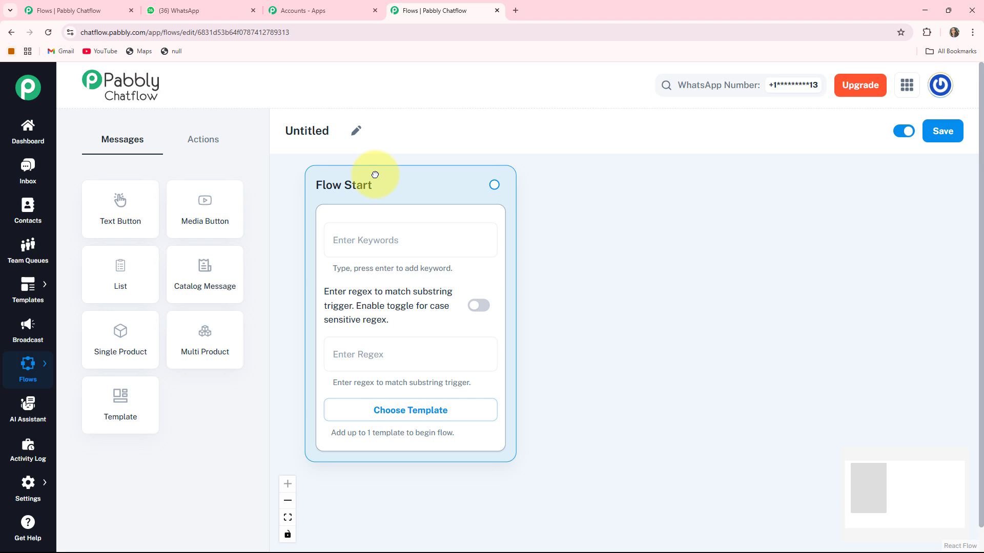
pyautogui.click(356, 131)
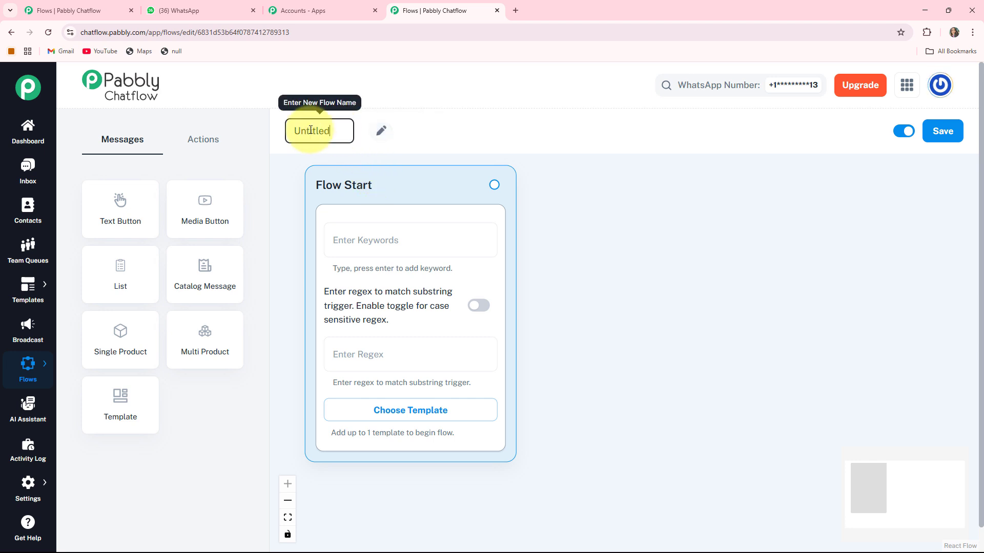
pyautogui.write('WhatsApp Chatbot for Your Relocation Service Business')
pyautogui.press('Return')
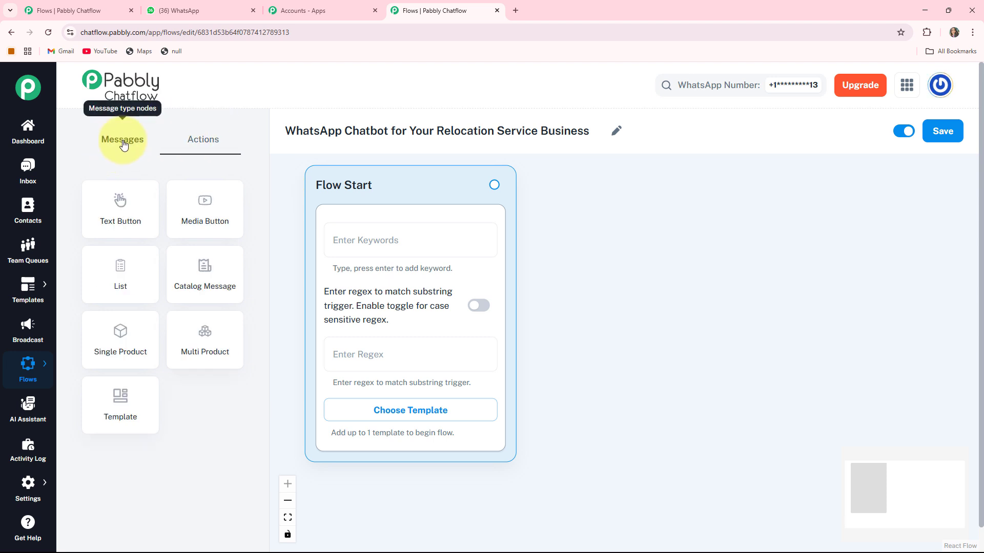
# - Glance through the action and message node types, then save the flow
pyautogui.click(202, 139)
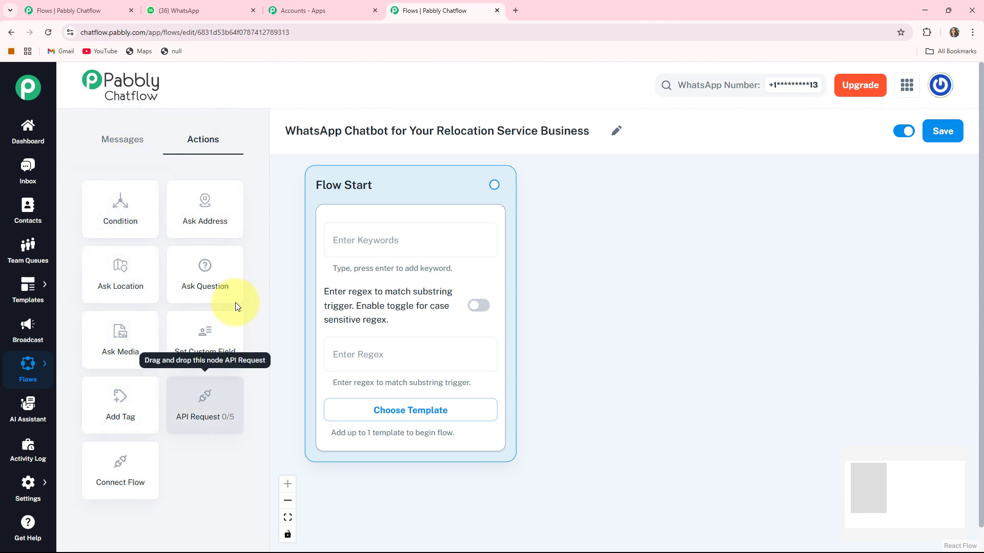
pyautogui.click(115, 144)
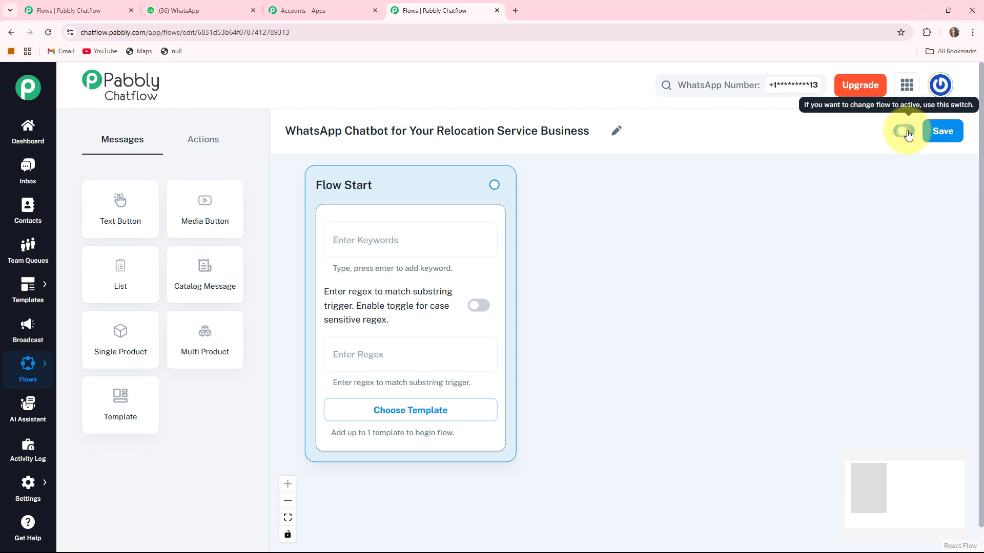
pyautogui.click(949, 129)
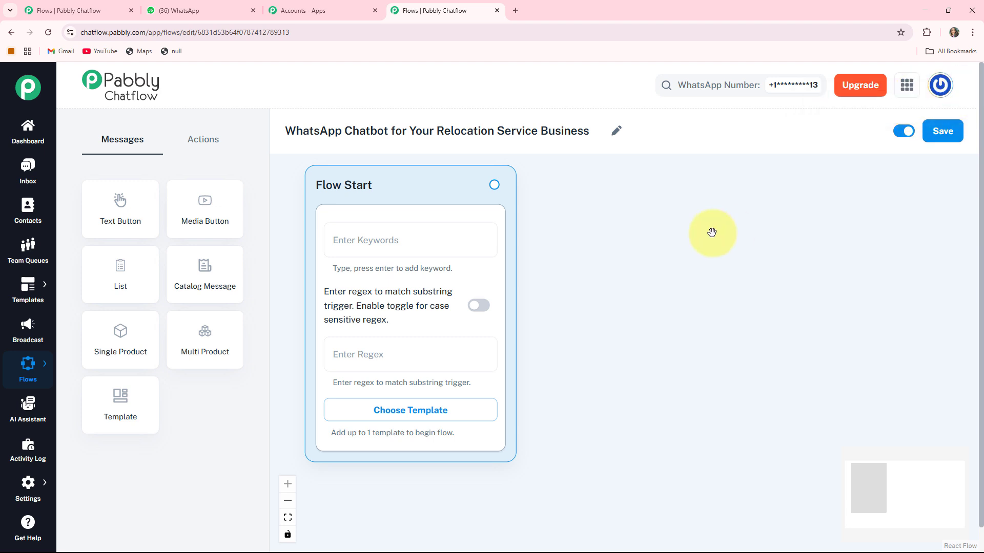
# - Set the Flow Start trigger regex to [\s\S]+ with case-sensitivity left off
pyautogui.moveTo(712, 234); pyautogui.dragTo(710, 250)
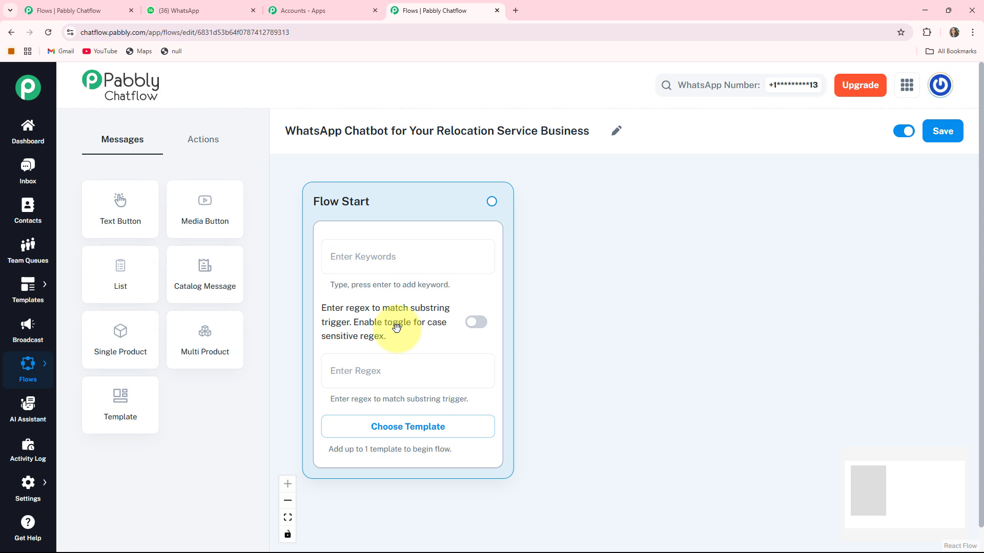
pyautogui.click(476, 324)
pyautogui.click(476, 325)
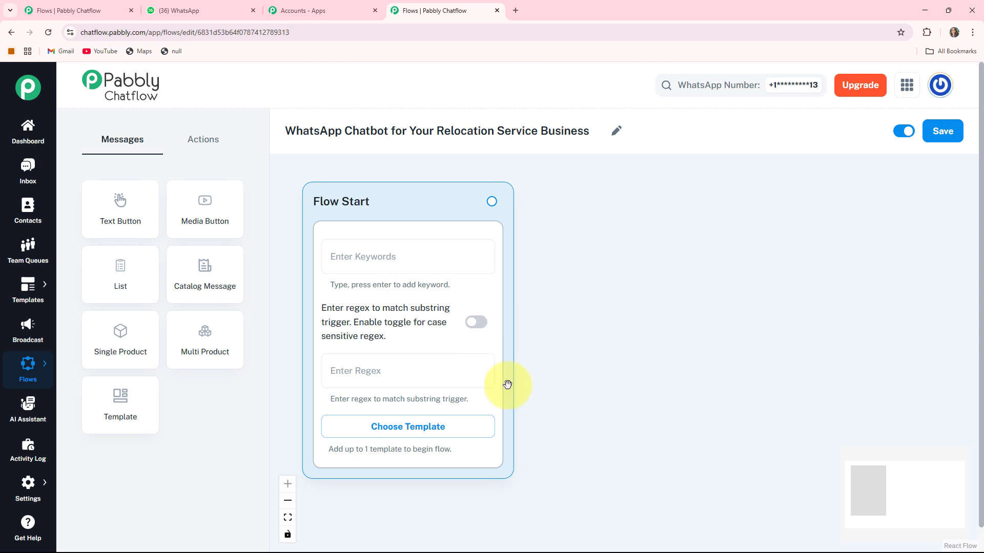
pyautogui.click(402, 426)
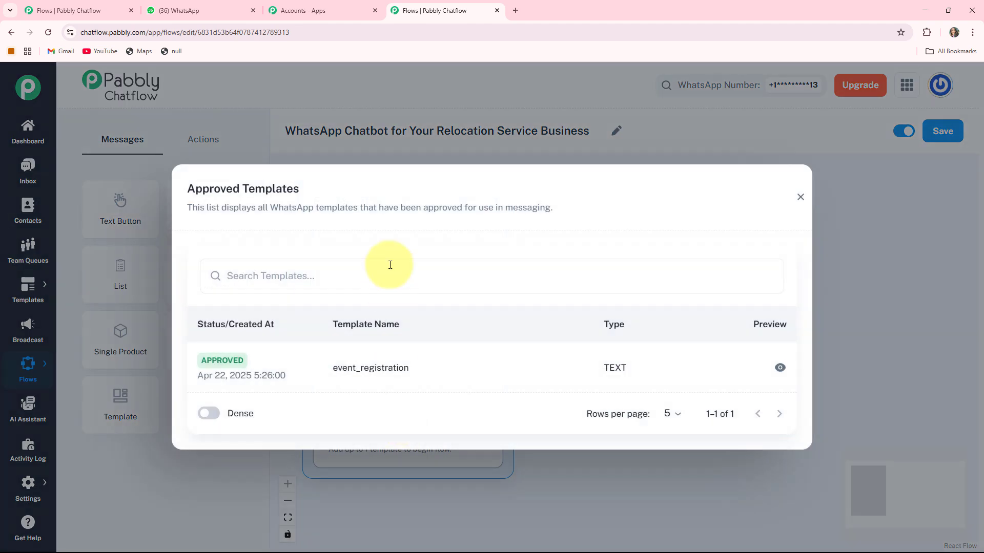
pyautogui.click(800, 198)
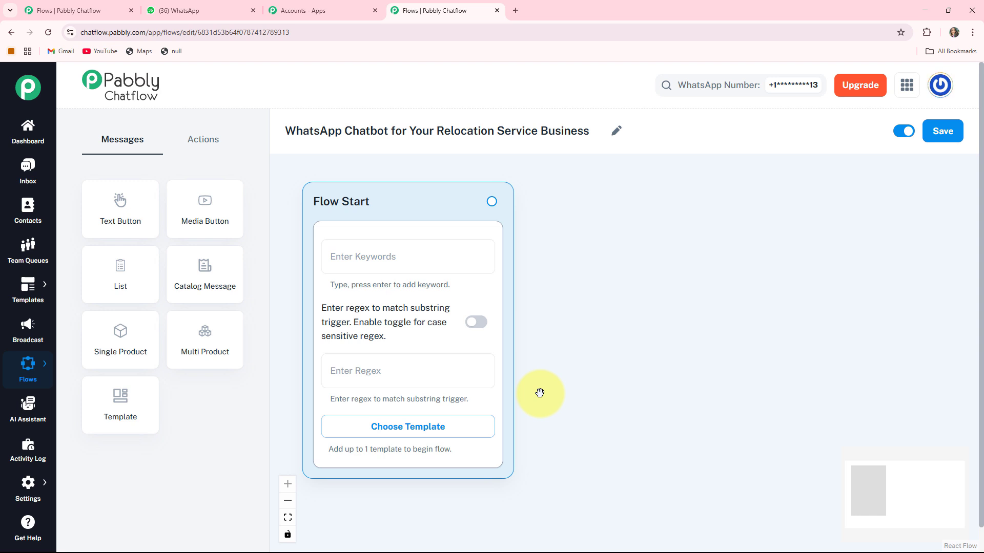
pyautogui.click(359, 373)
pyautogui.write('[\\s\\S]+')
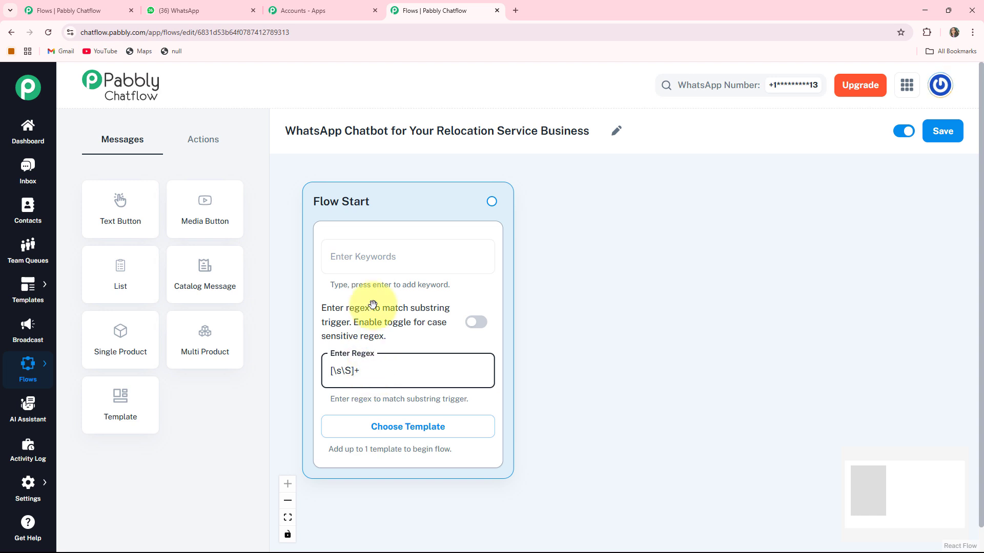
# - Add a Media Button node beside Flow Start and set its media type to Image
pyautogui.click(207, 218)
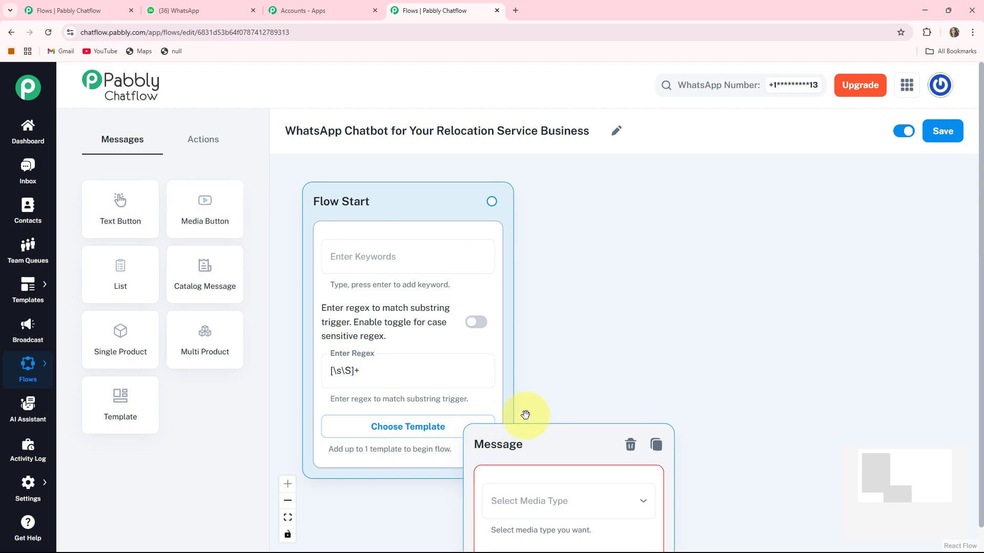
pyautogui.moveTo(508, 446); pyautogui.dragTo(589, 193)
pyautogui.moveTo(930, 303); pyautogui.dragTo(833, 302)
pyautogui.click(560, 247)
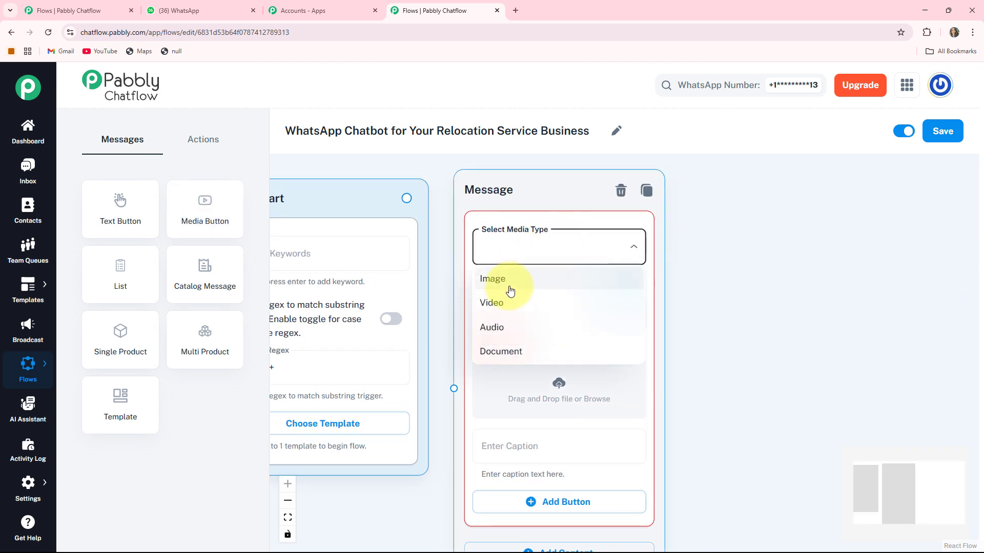
pyautogui.click(510, 291)
pyautogui.moveTo(762, 384); pyautogui.dragTo(773, 349)
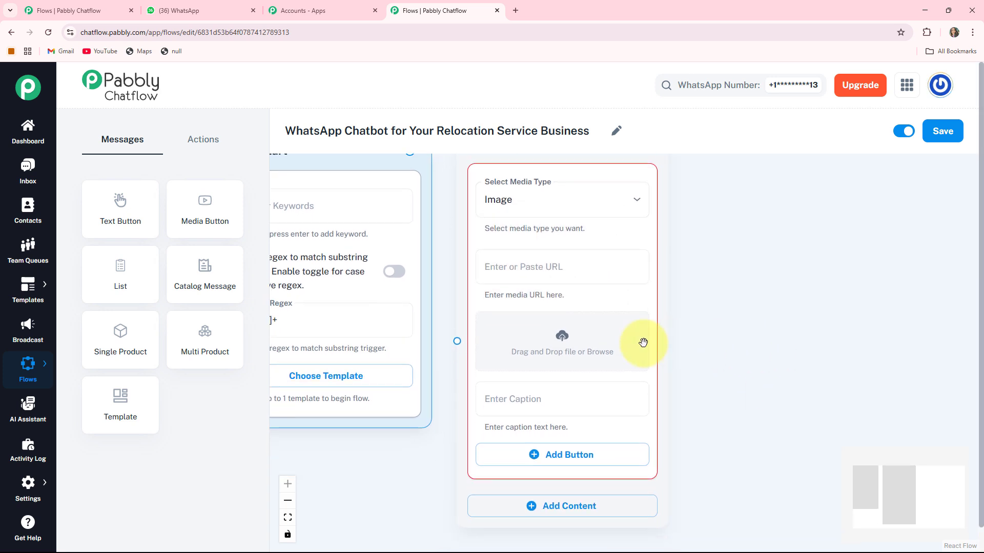
# - Upload the movers-carrying-boxes photo from Downloads as the node's image
pyautogui.click(560, 341)
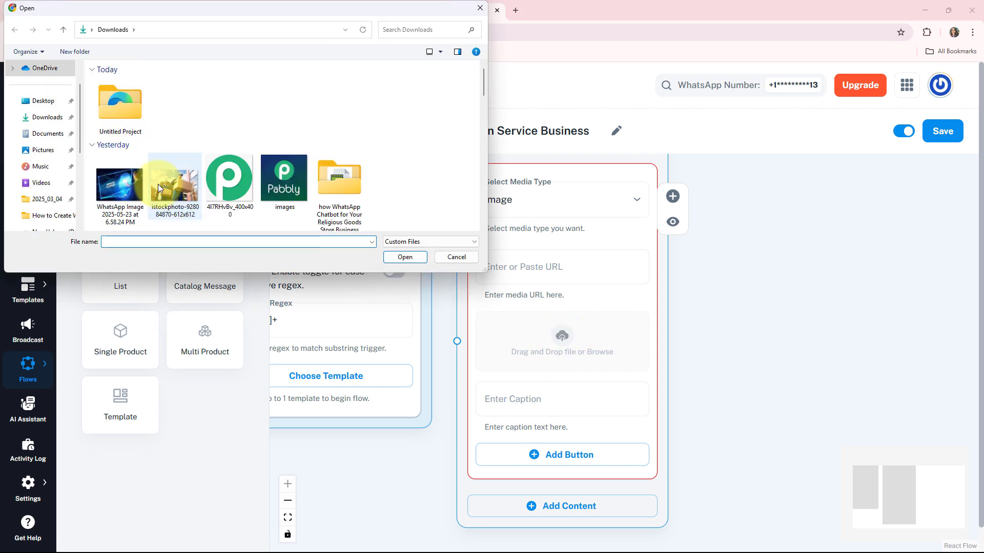
pyautogui.doubleClick(158, 183)
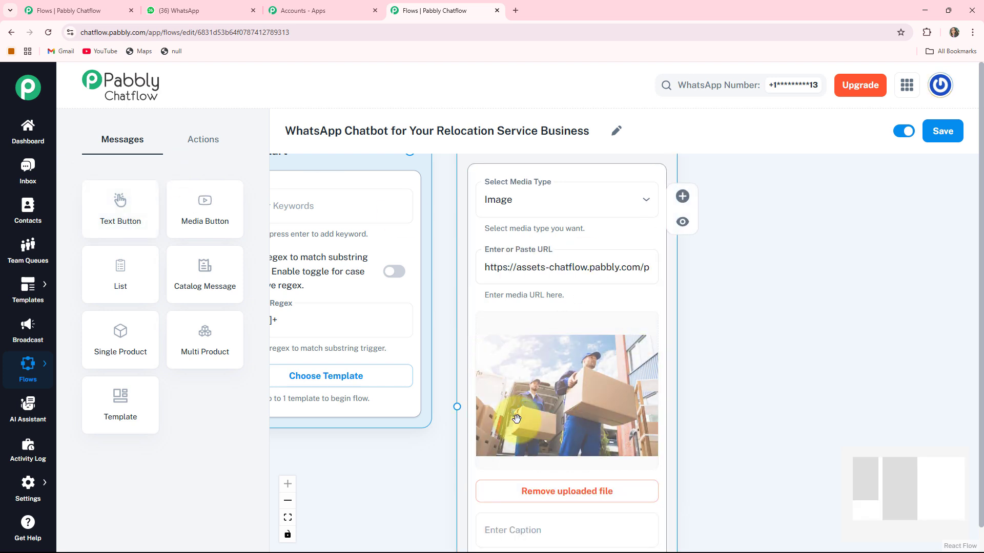
pyautogui.moveTo(707, 450); pyautogui.dragTo(709, 275)
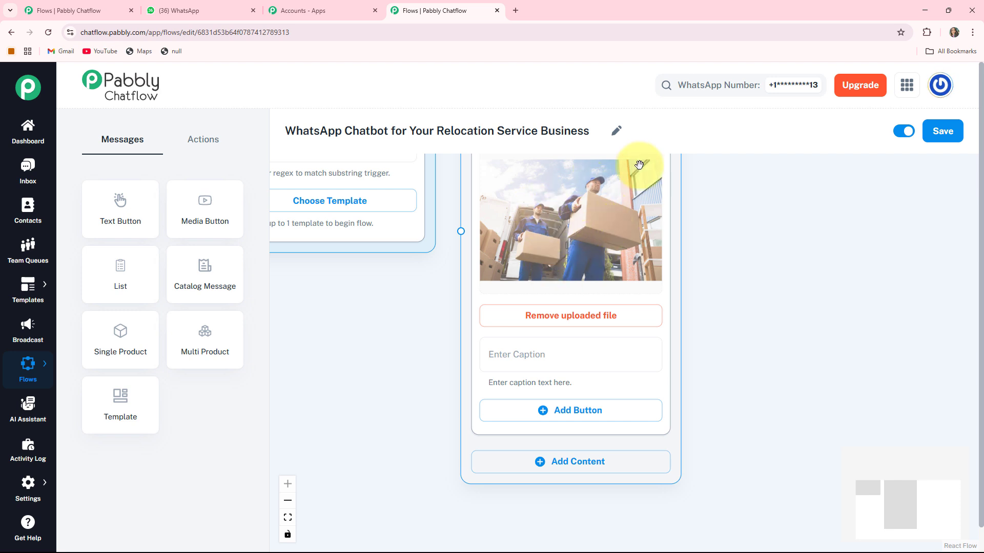
# - Add a Text + Button block to the media node and paste the welcome message asking how to assist
pyautogui.click(544, 466)
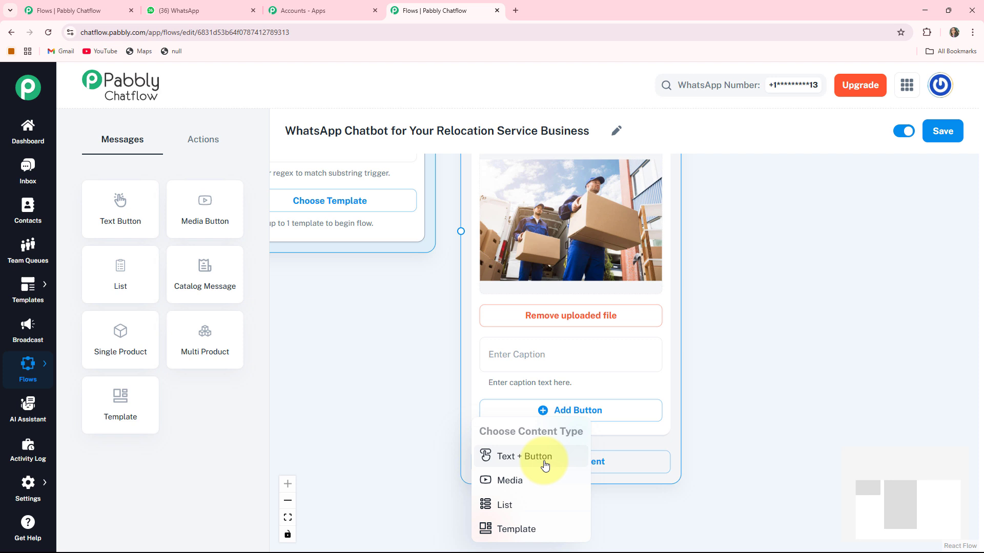
pyautogui.click(515, 454)
pyautogui.scroll(-3, 670, 413)
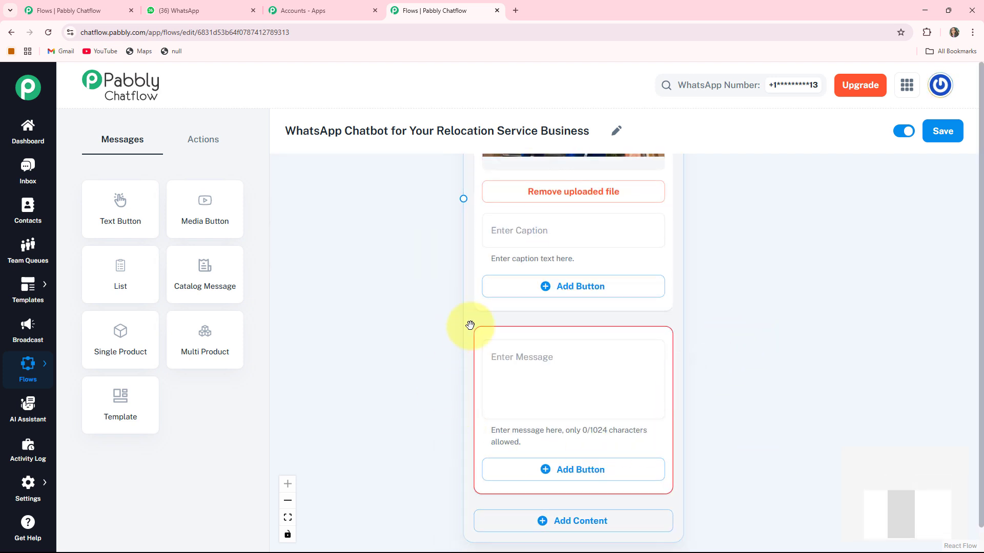
pyautogui.click(576, 367)
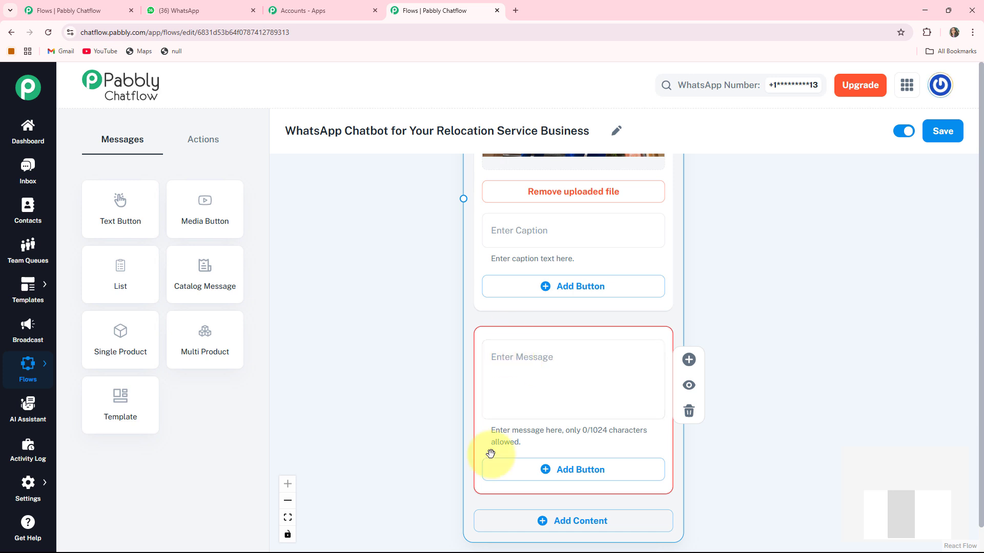
pyautogui.click(490, 234)
pyautogui.click(488, 358)
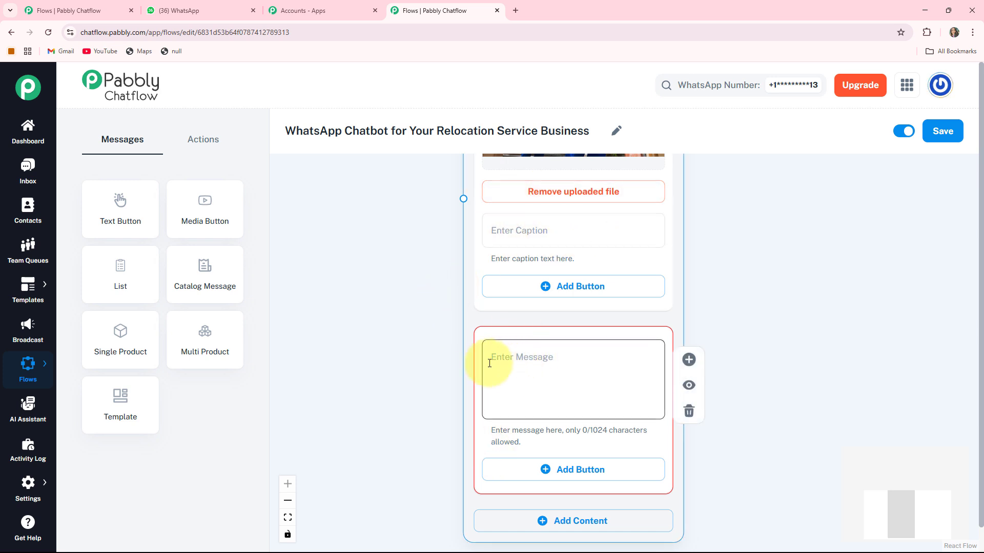
pyautogui.hotkey('ctrl', 'v')
pyautogui.scroll(-3, 489, 363)
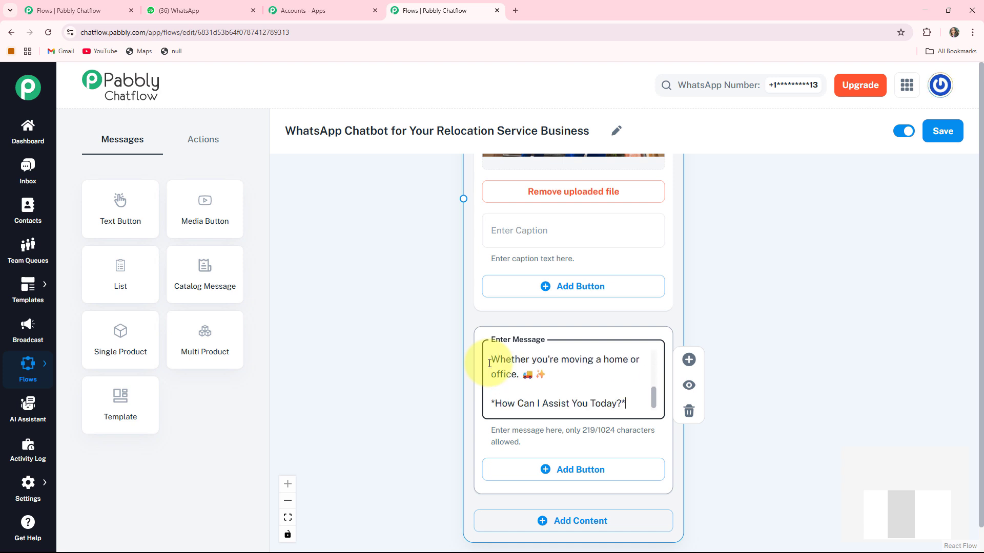
pyautogui.click(733, 399)
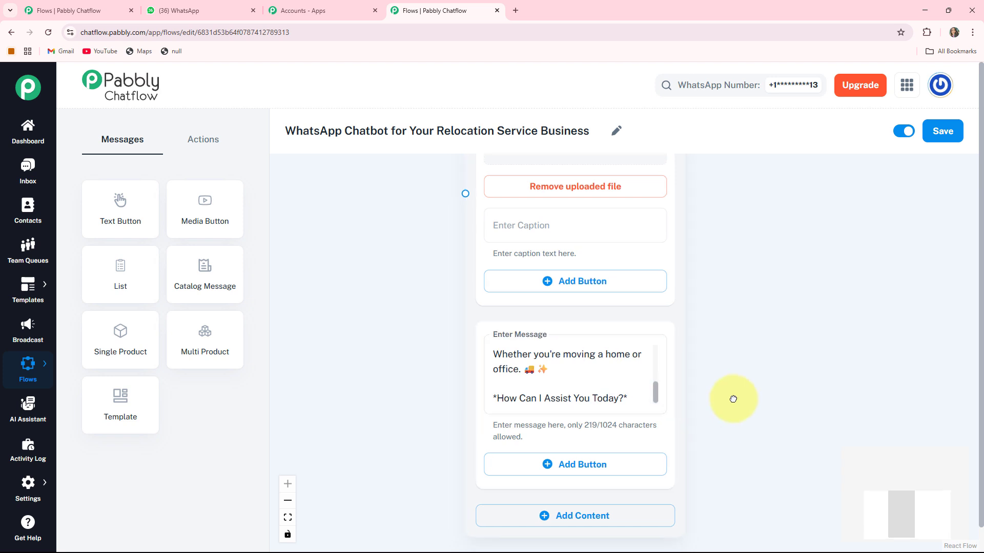
pyautogui.click(501, 353)
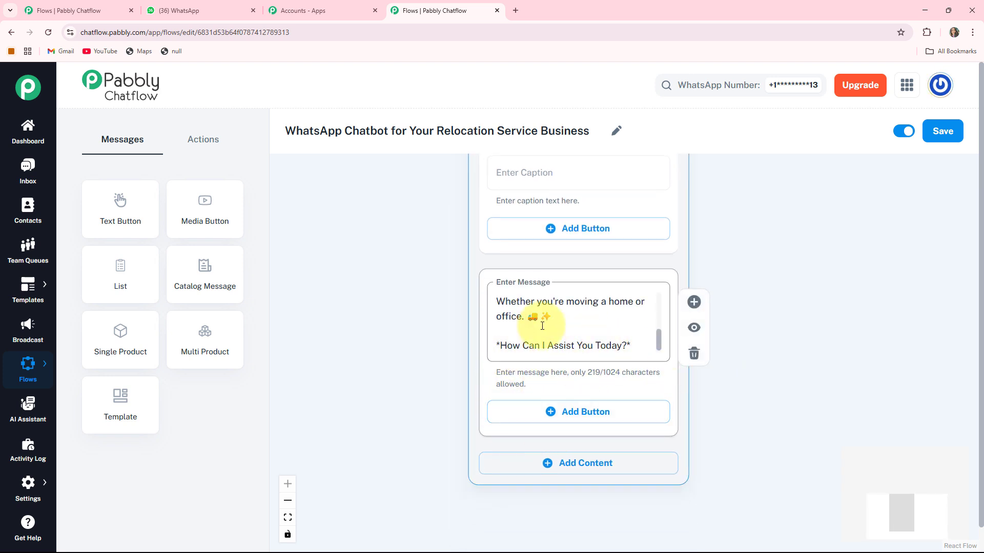
# - Add the reply buttons View Our Services, Relocation Cost and Contact Us
pyautogui.click(607, 413)
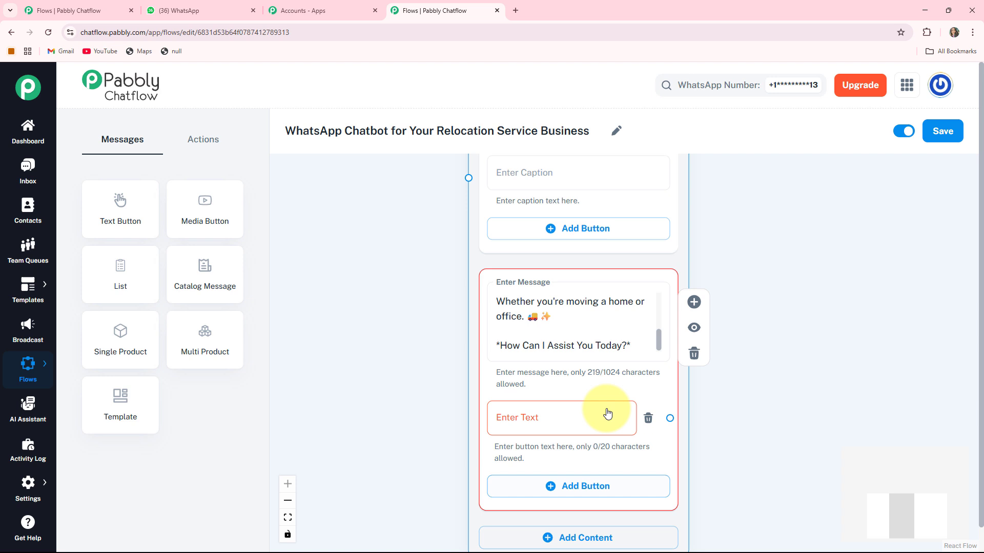
pyautogui.click(534, 421)
pyautogui.write('View Our Services 🚚')
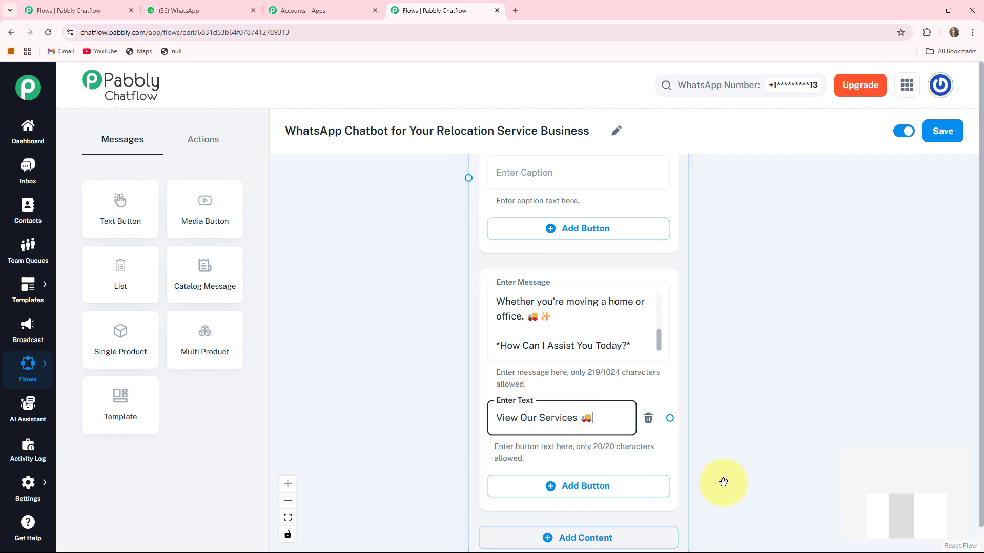
pyautogui.moveTo(722, 481); pyautogui.dragTo(719, 387)
pyautogui.click(546, 414)
pyautogui.write('Relocation Cost 💰')
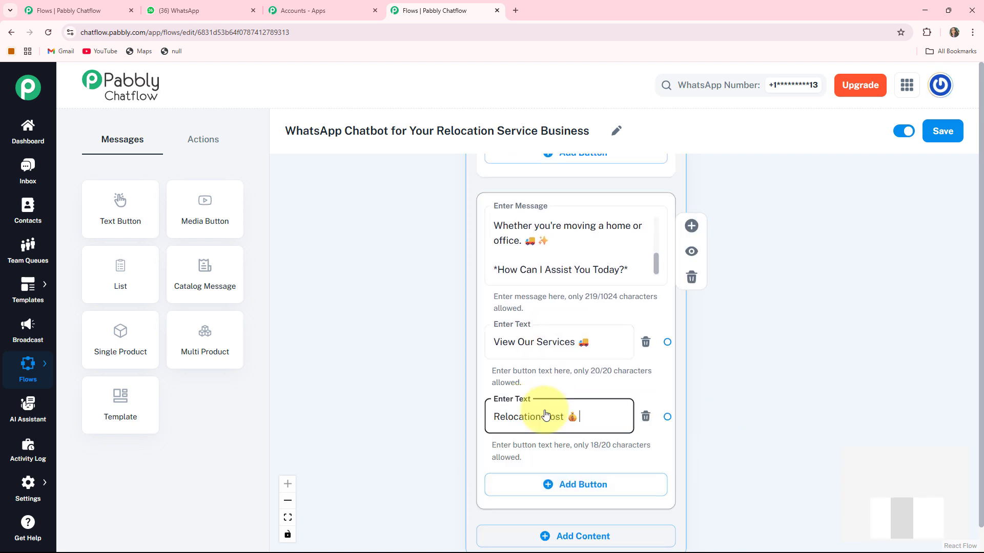
pyautogui.moveTo(715, 454); pyautogui.dragTo(696, 360)
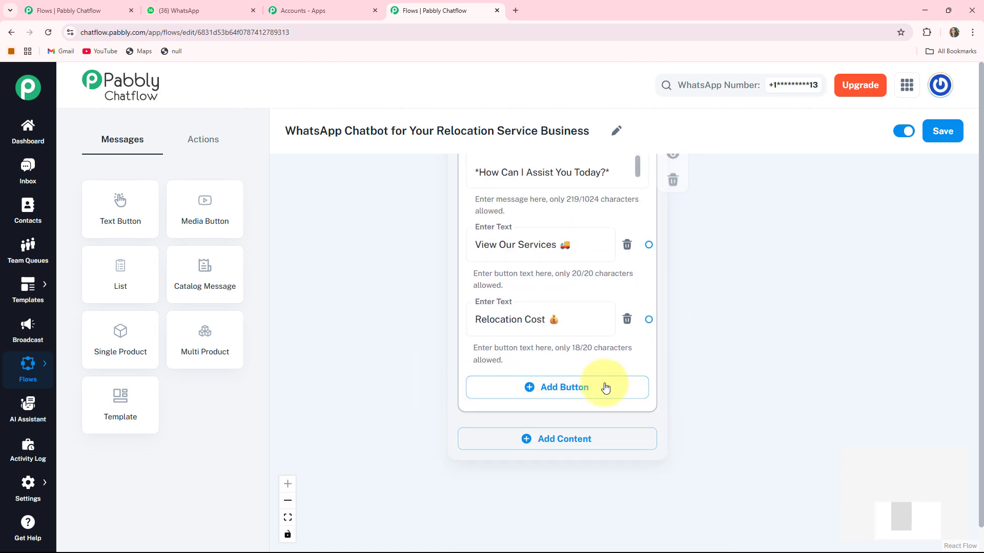
pyautogui.click(584, 388)
pyautogui.write('Contact Us 📞')
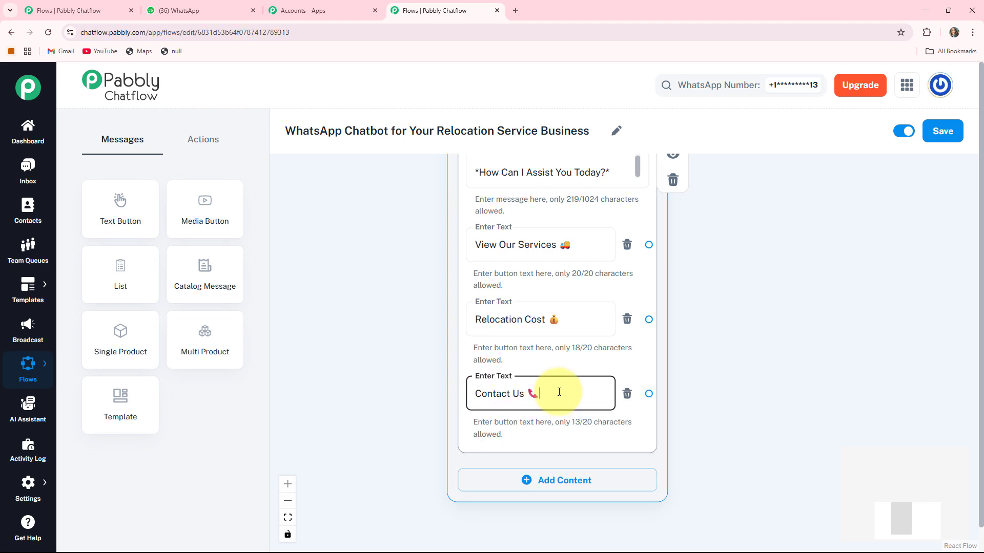
pyautogui.scroll(-2, 559, 392)
pyautogui.moveTo(446, 234); pyautogui.dragTo(463, 415)
# - Move the Flow Start node down beside the media node and align the two left to right
pyautogui.scroll(-4, 462, 387)
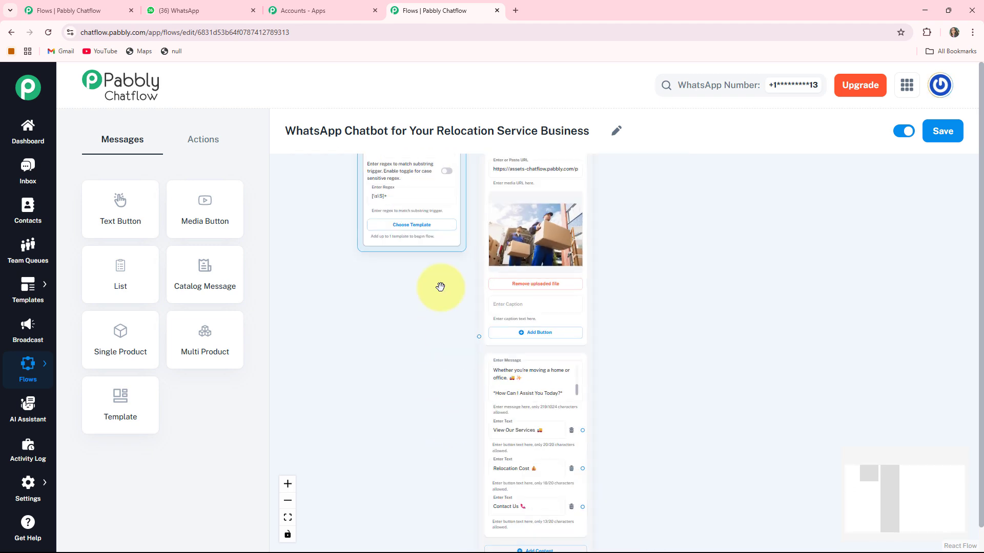
pyautogui.moveTo(445, 225); pyautogui.dragTo(391, 420)
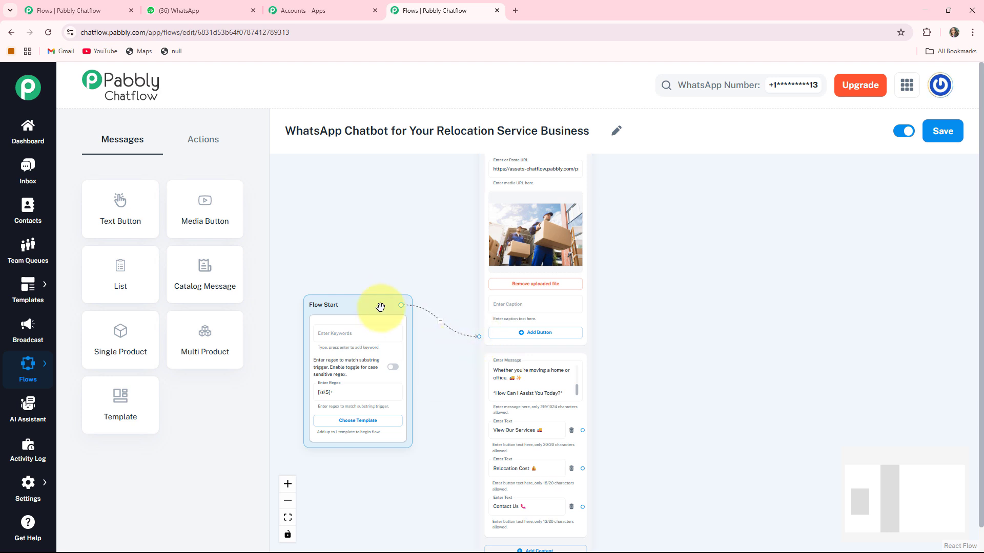
pyautogui.moveTo(392, 300); pyautogui.dragTo(405, 291)
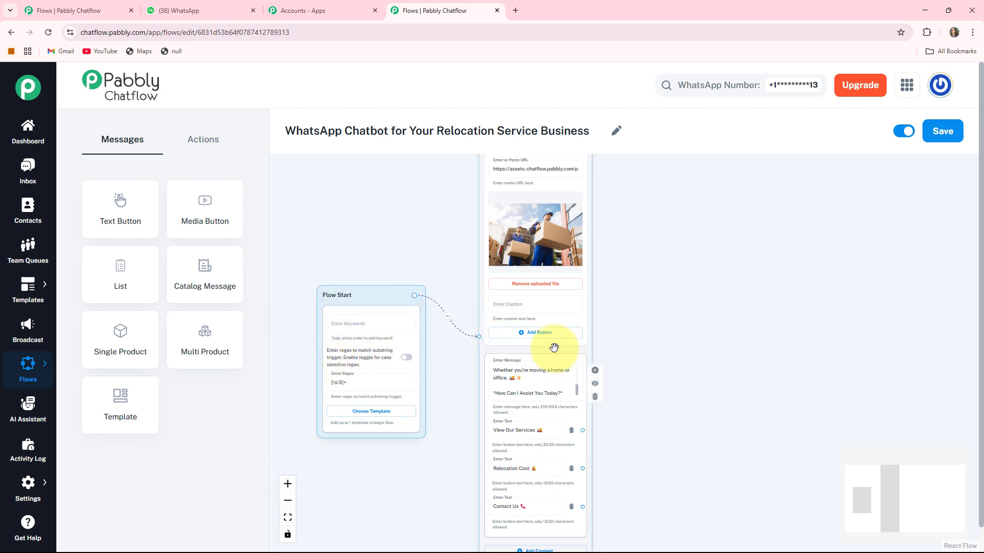
pyautogui.moveTo(573, 325); pyautogui.dragTo(535, 325)
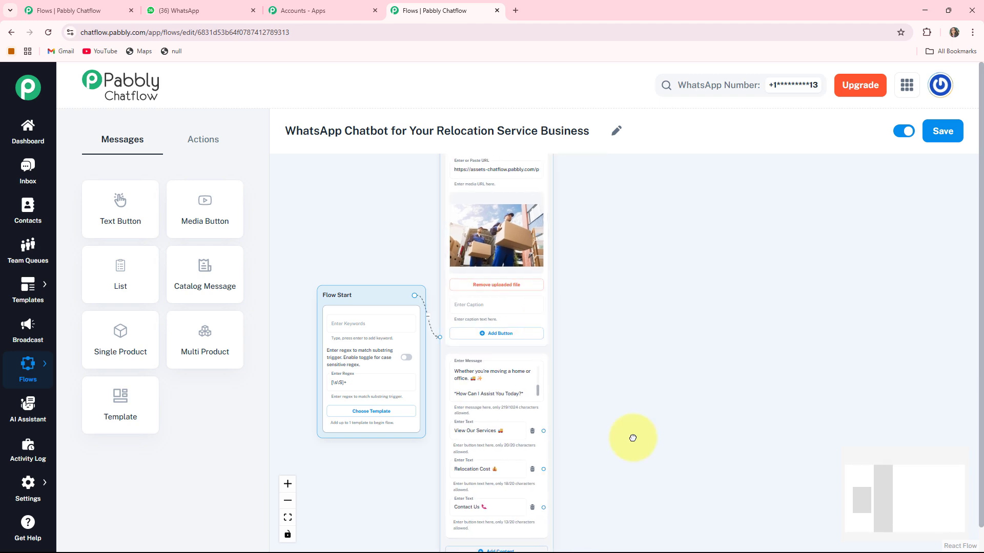
pyautogui.moveTo(632, 440); pyautogui.dragTo(698, 364)
pyautogui.scroll(2, 562, 311)
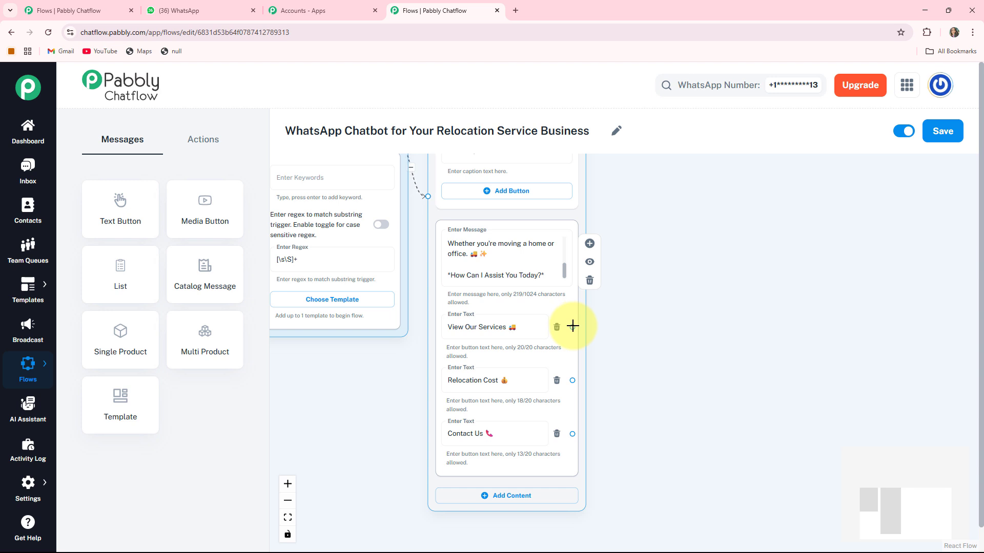
# - Branch View Our Services to a new text message containing the Our Services description
pyautogui.moveTo(572, 326); pyautogui.dragTo(678, 215)
pyautogui.moveTo(715, 187); pyautogui.dragTo(714, 186)
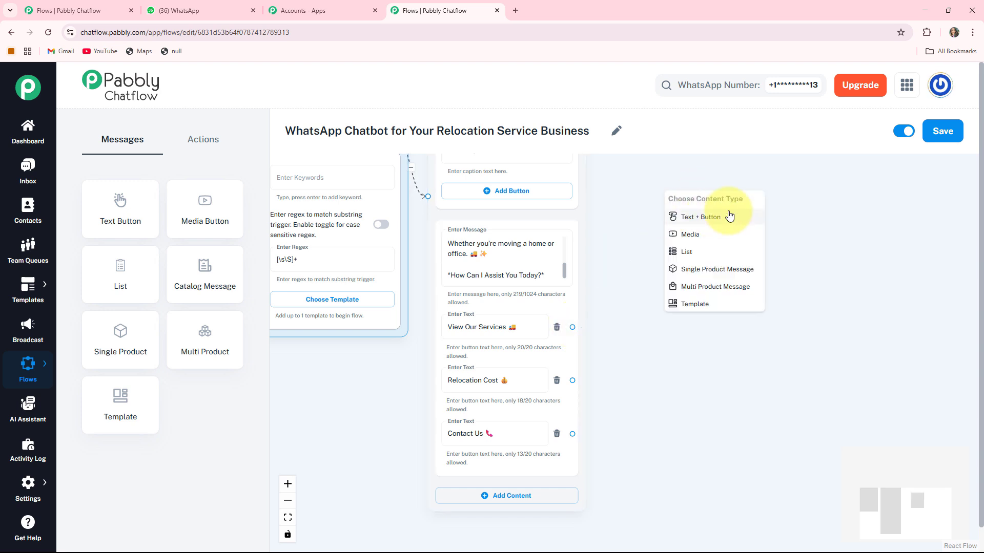
pyautogui.click(687, 216)
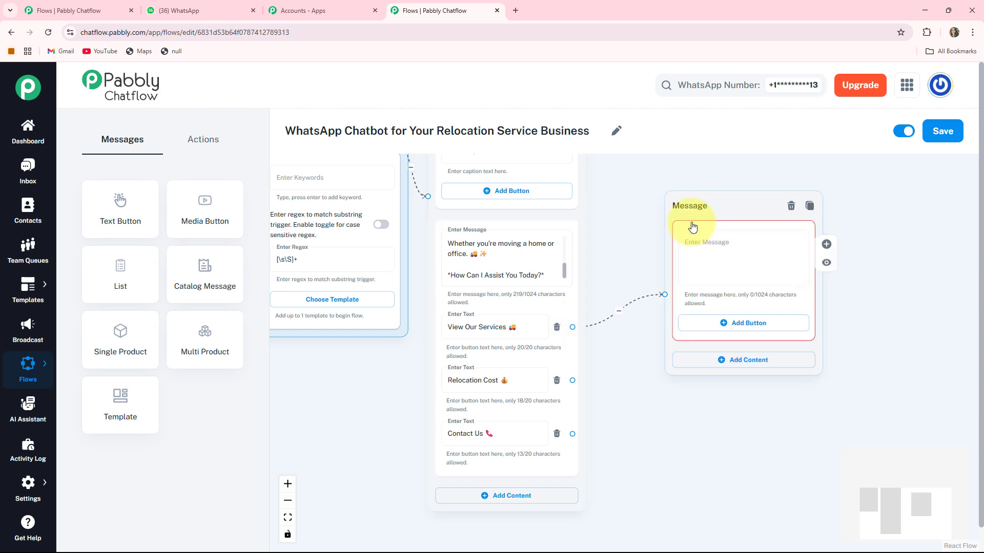
pyautogui.moveTo(685, 219); pyautogui.dragTo(679, 215)
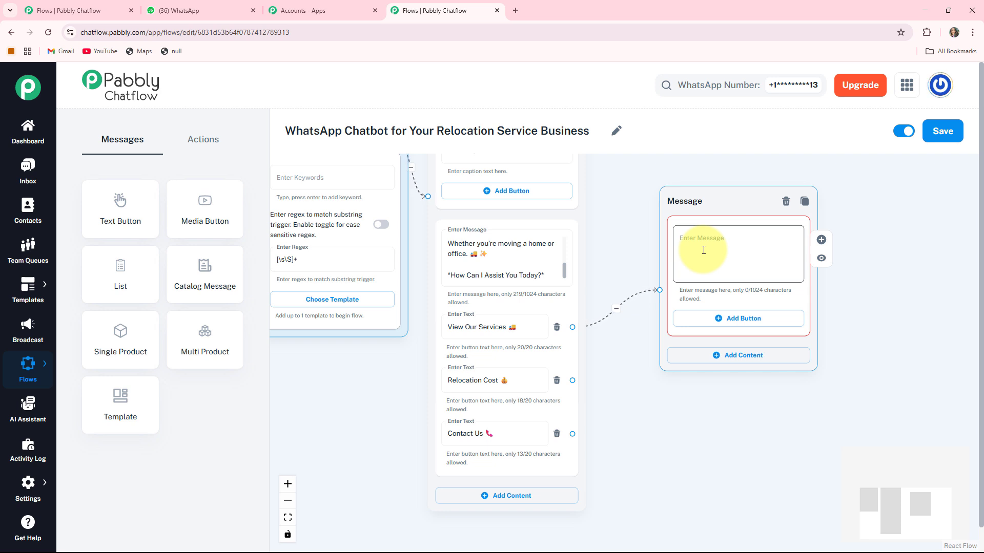
pyautogui.hotkey('ctrl', 'v')
pyautogui.moveTo(576, 367)
pyautogui.mouseDown()
pyautogui.moveTo(567, 382)
pyautogui.moveTo(570, 351)
pyautogui.mouseUp()
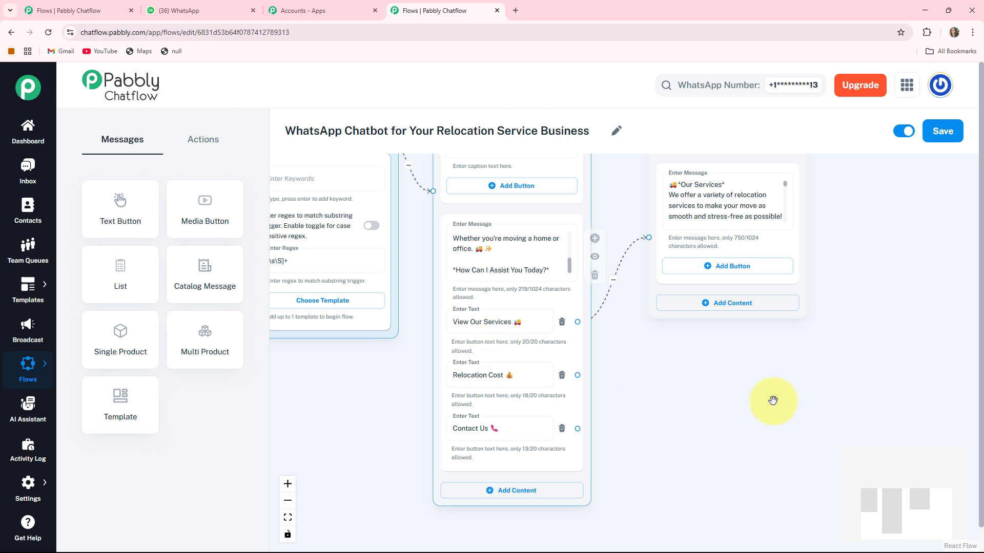
# - Branch Relocation Cost to another new Text + Button message
pyautogui.moveTo(773, 397); pyautogui.dragTo(696, 404)
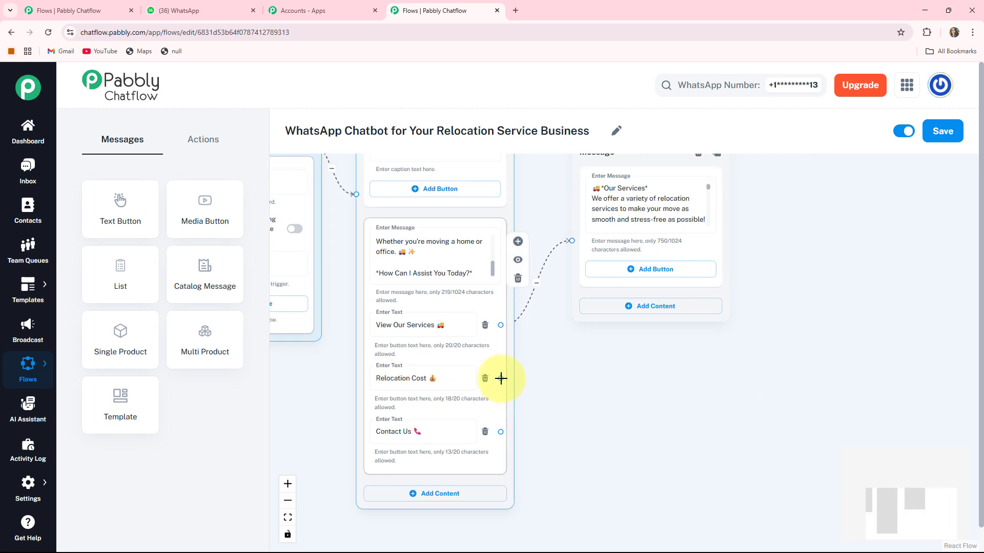
pyautogui.moveTo(501, 378); pyautogui.dragTo(706, 288)
pyautogui.click(733, 400)
pyautogui.click(726, 325)
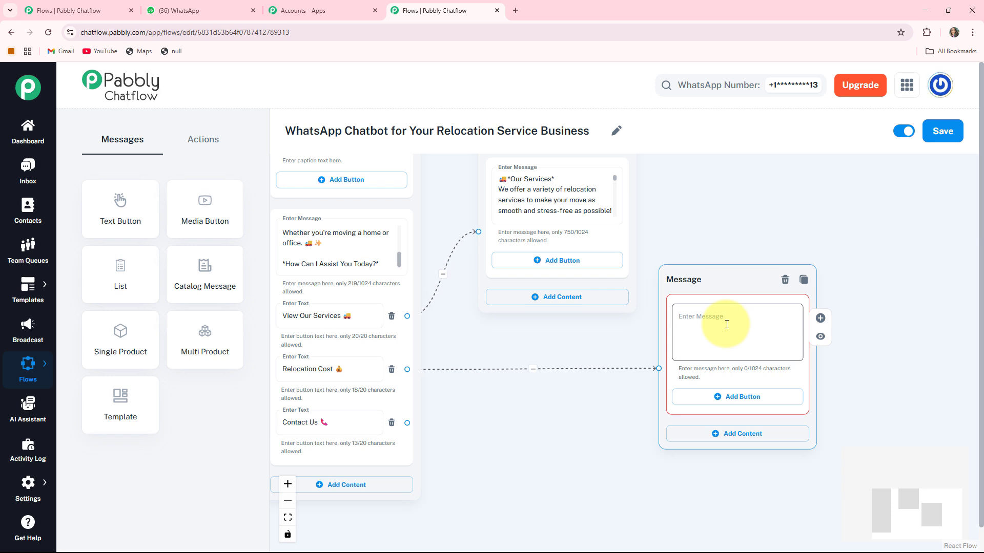
# - Fill the relocation cost message with its intro text and a Home Relocation reply button
pyautogui.write("💰 *Let's calculate your relocation cost!*  *Please choose your relocation type:*")
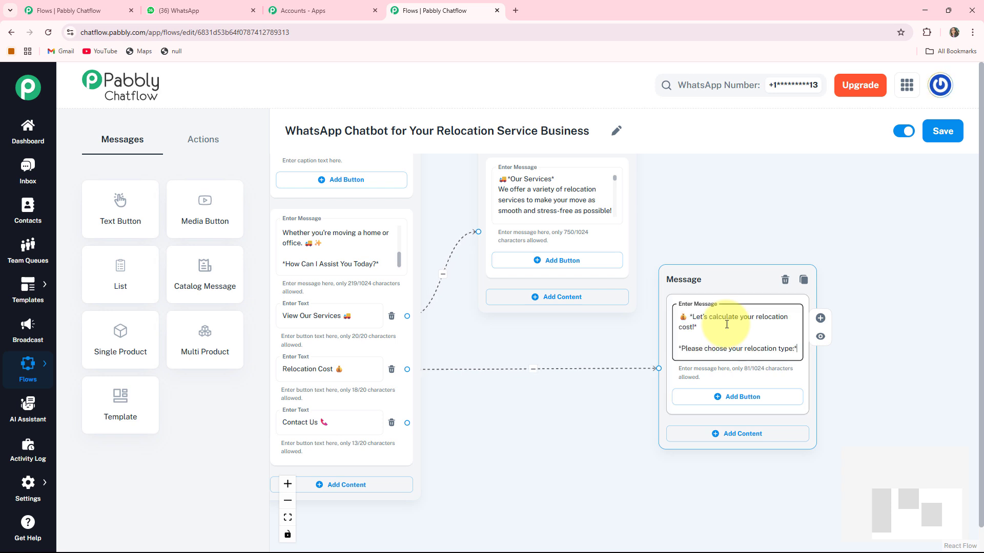
pyautogui.moveTo(872, 399); pyautogui.dragTo(865, 364)
pyautogui.moveTo(698, 257)
pyautogui.mouseDown()
pyautogui.moveTo(688, 236)
pyautogui.moveTo(694, 248)
pyautogui.mouseUp()
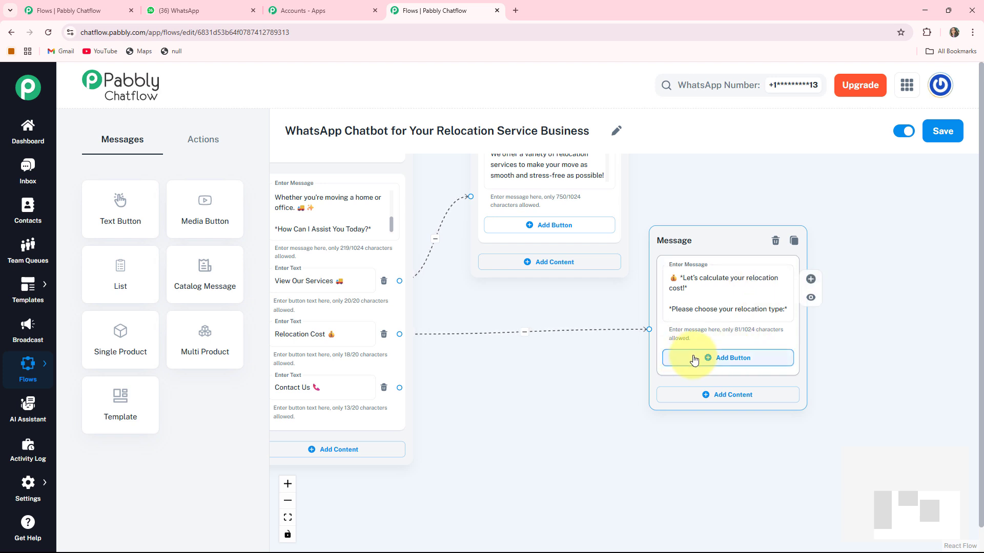
pyautogui.click(736, 363)
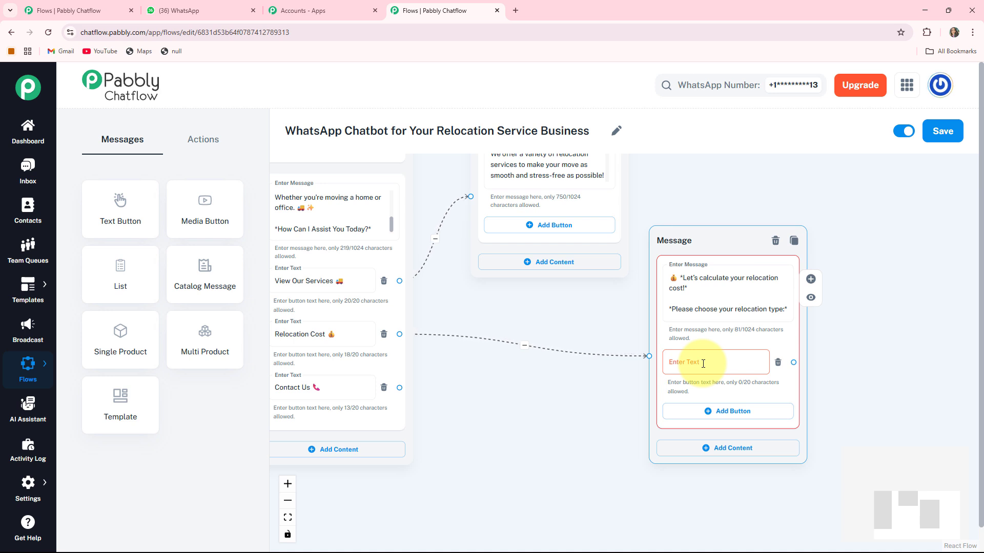
pyautogui.click(703, 363)
pyautogui.write('Home Relocation 🏠')
# - Add Office Relocation and Vehicle Transport 🚗 reply buttons to the cost message
pyautogui.scroll(-1, 819, 366)
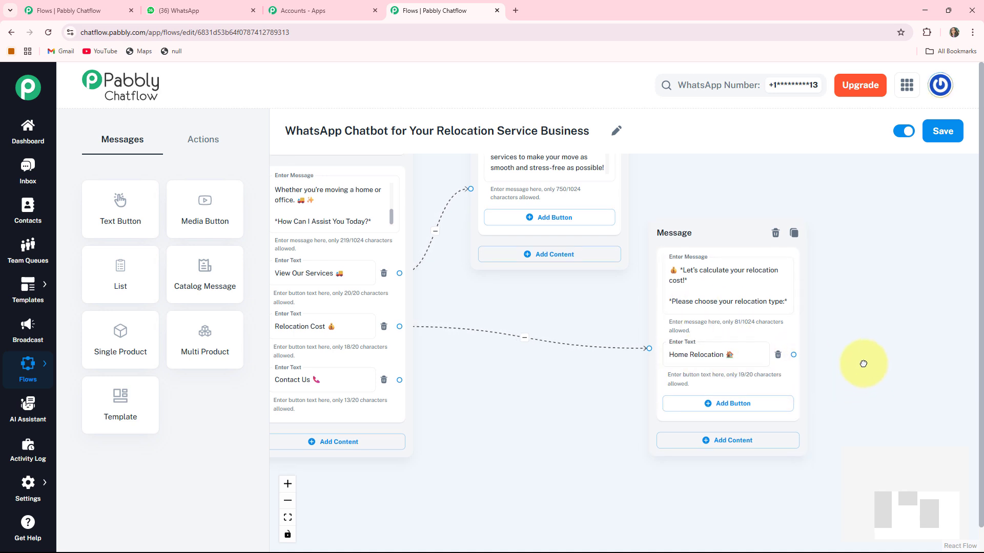
pyautogui.click(722, 385)
pyautogui.click(710, 390)
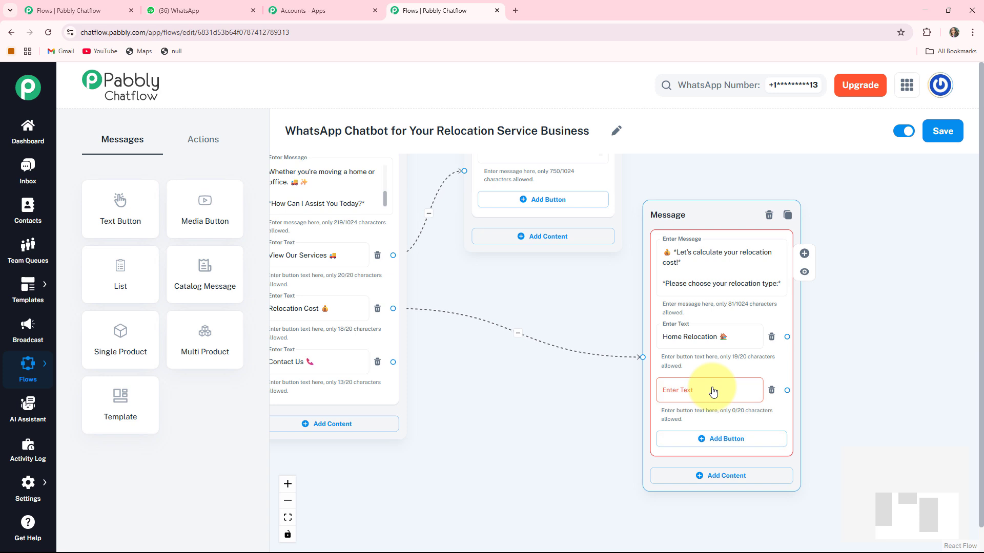
pyautogui.write('Office Relocation 🏢')
pyautogui.scroll(-3, 786, 373)
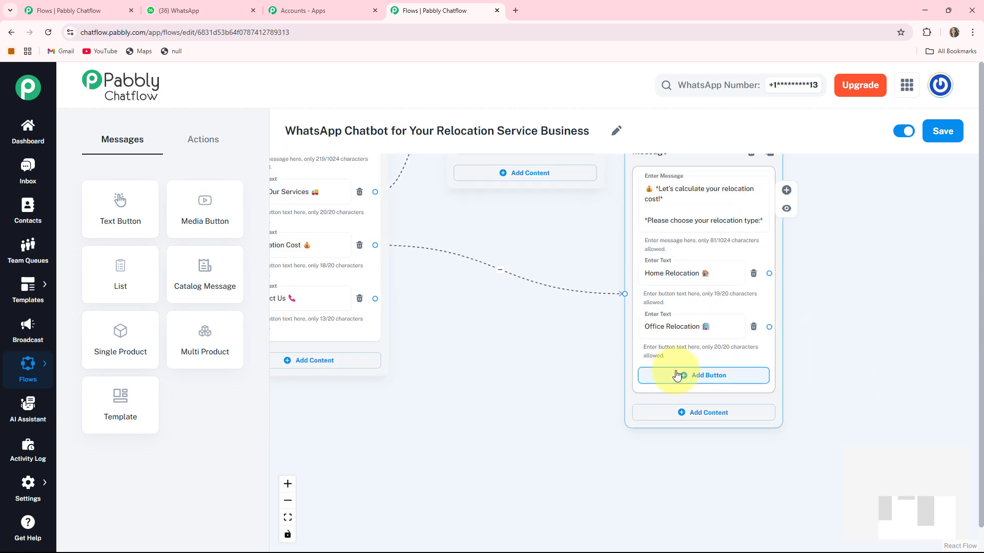
pyautogui.click(677, 376)
pyautogui.click(665, 380)
pyautogui.write('Vehicle Transport 🚗')
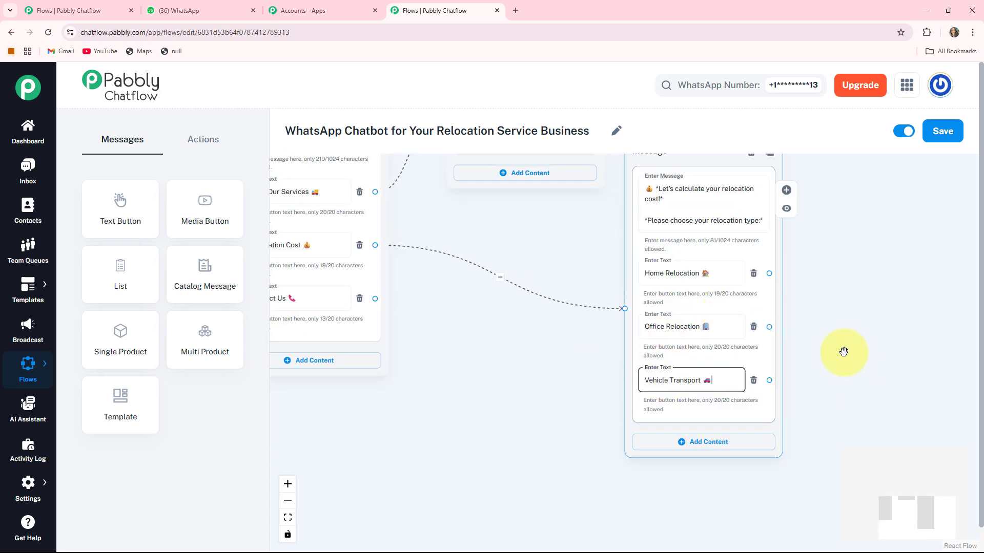
pyautogui.moveTo(830, 330); pyautogui.dragTo(662, 367)
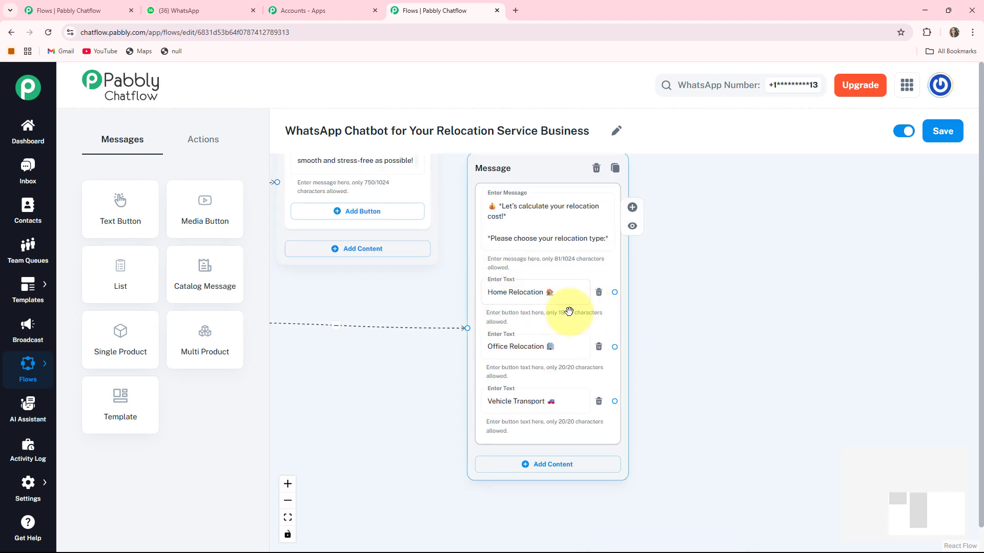
pyautogui.moveTo(762, 336); pyautogui.dragTo(623, 382)
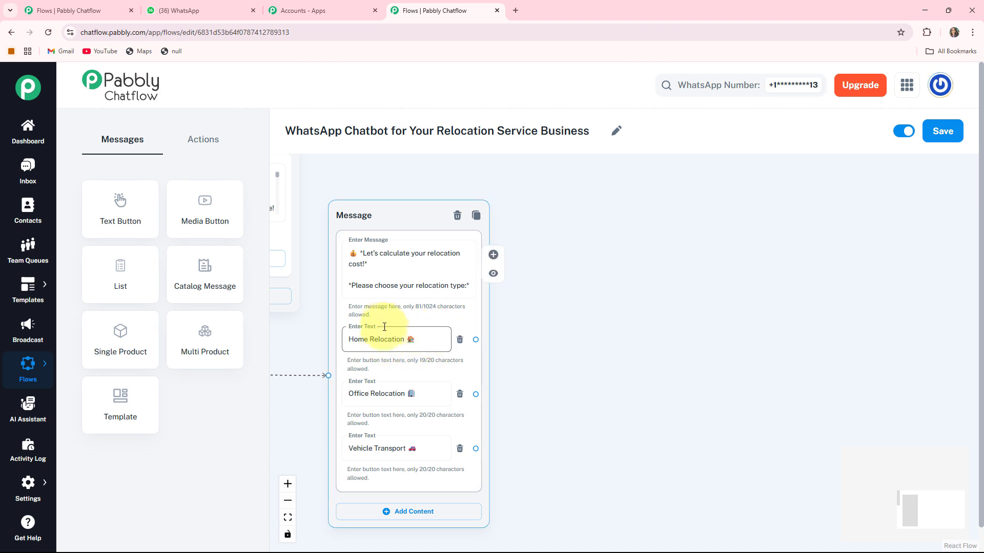
# - Place an Ask Question node right of the cost message with the full-name question text
pyautogui.click(209, 139)
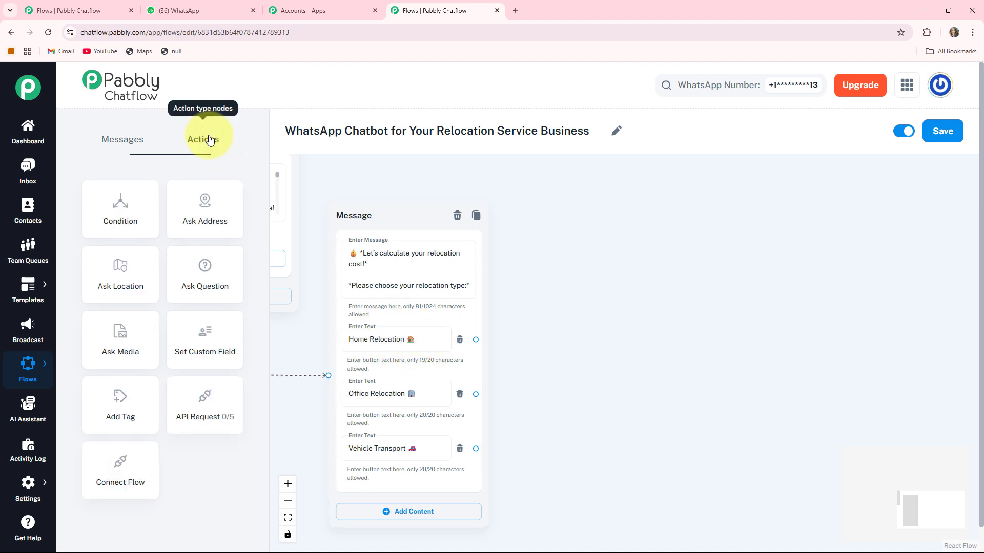
pyautogui.click(194, 283)
pyautogui.scroll(-2, 658, 281)
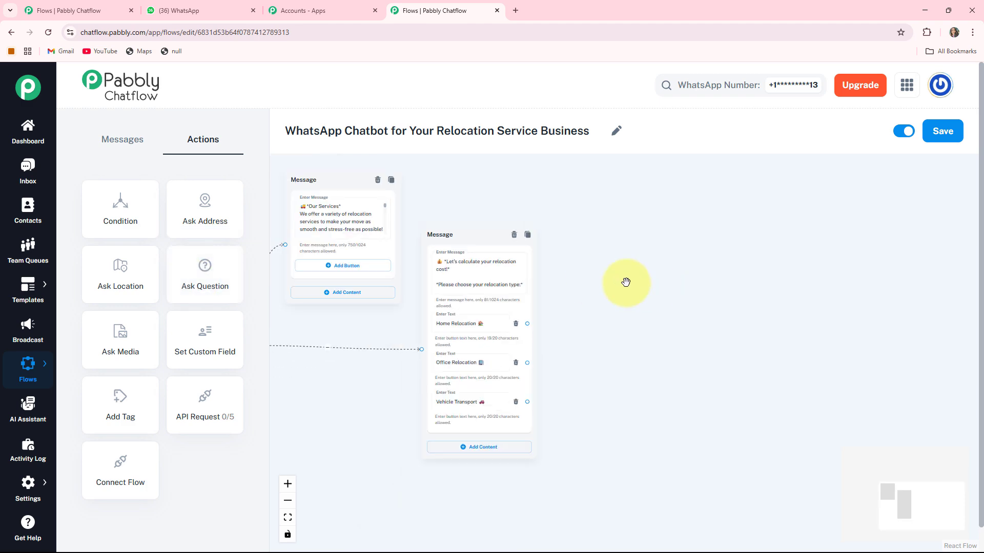
pyautogui.moveTo(626, 281); pyautogui.dragTo(805, 302)
pyautogui.moveTo(346, 204); pyautogui.dragTo(813, 338)
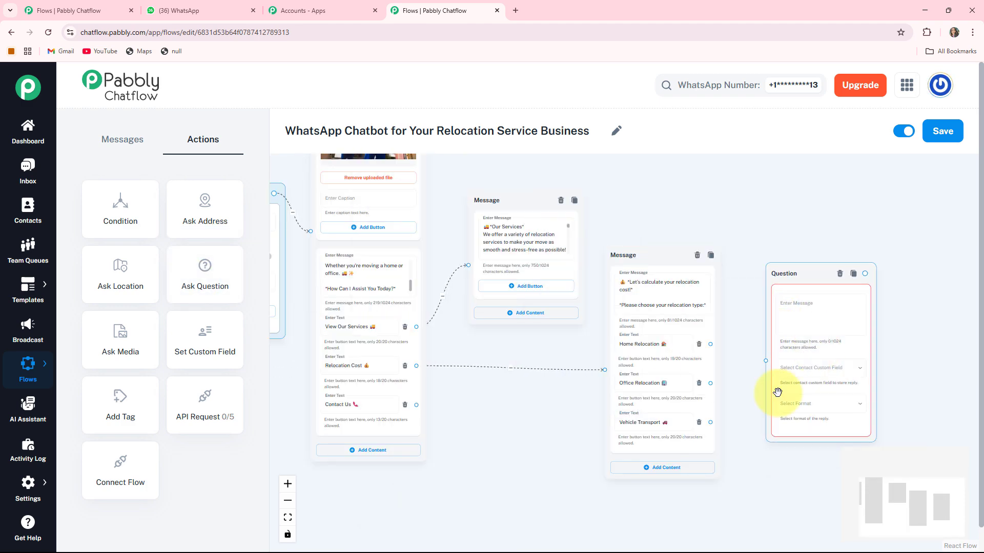
pyautogui.moveTo(816, 462); pyautogui.dragTo(625, 433)
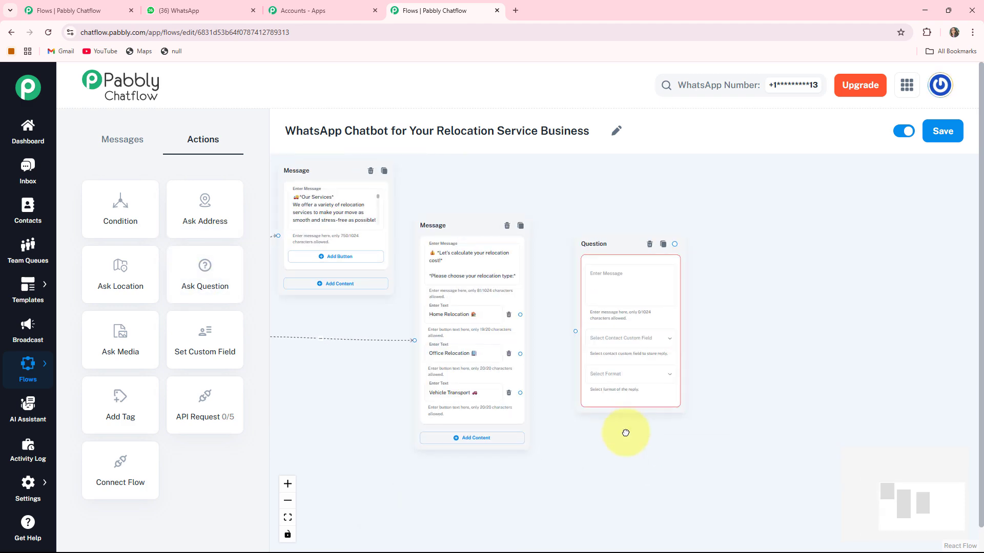
pyautogui.click(594, 276)
pyautogui.write('*Please Provide Your Full Name:* 😊')
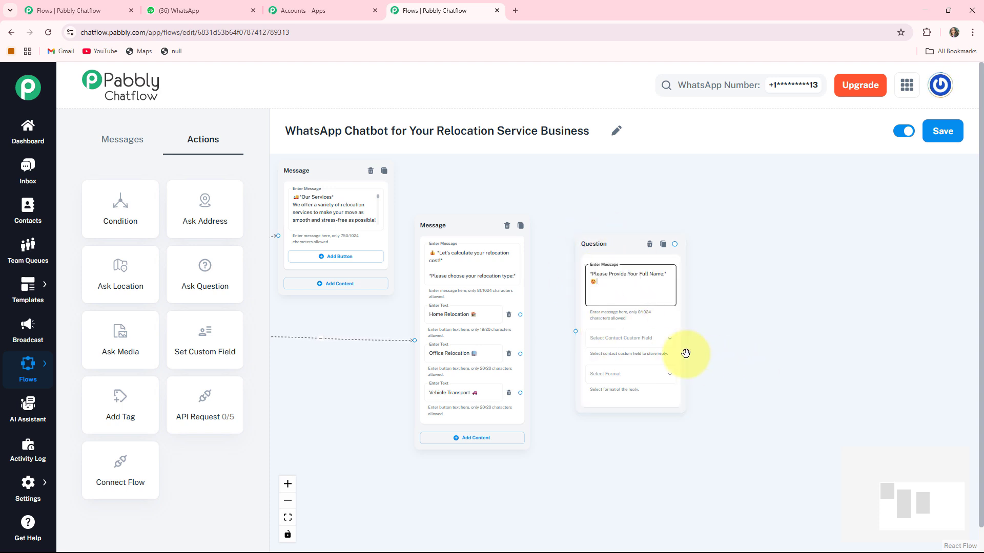
# - Store the question's reply in the FullName custom field with Text format
pyautogui.scroll(2, 740, 355)
pyautogui.click(615, 333)
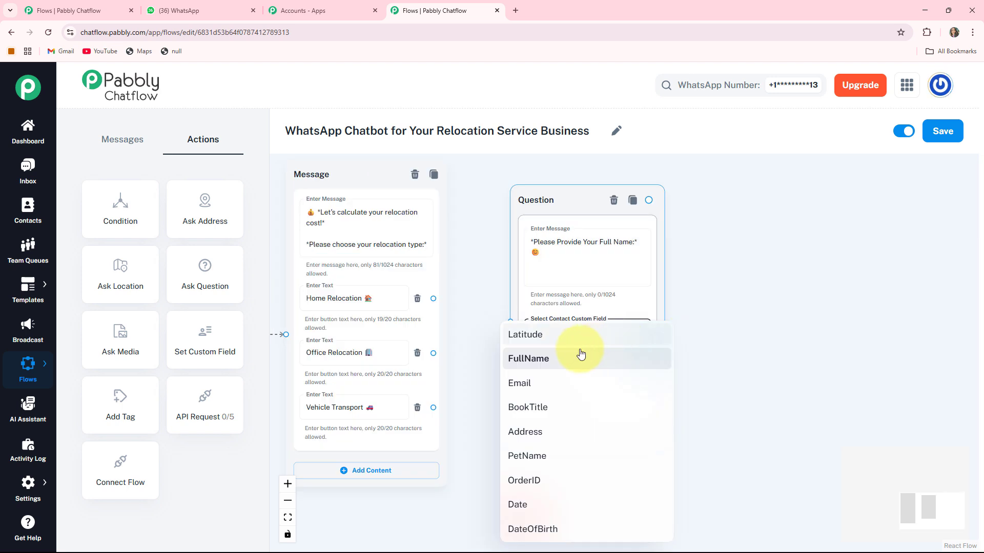
pyautogui.click(540, 361)
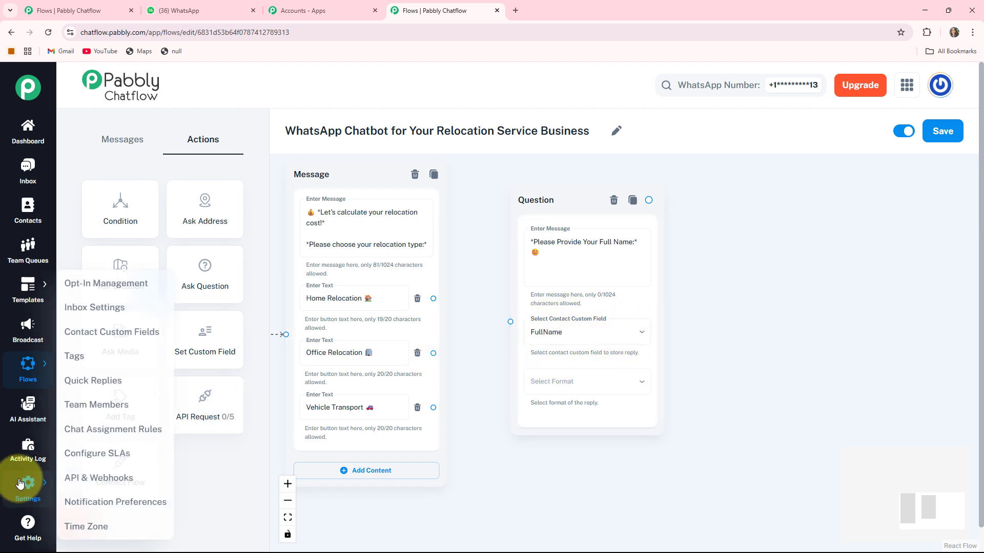
pyautogui.moveTo(26, 480)
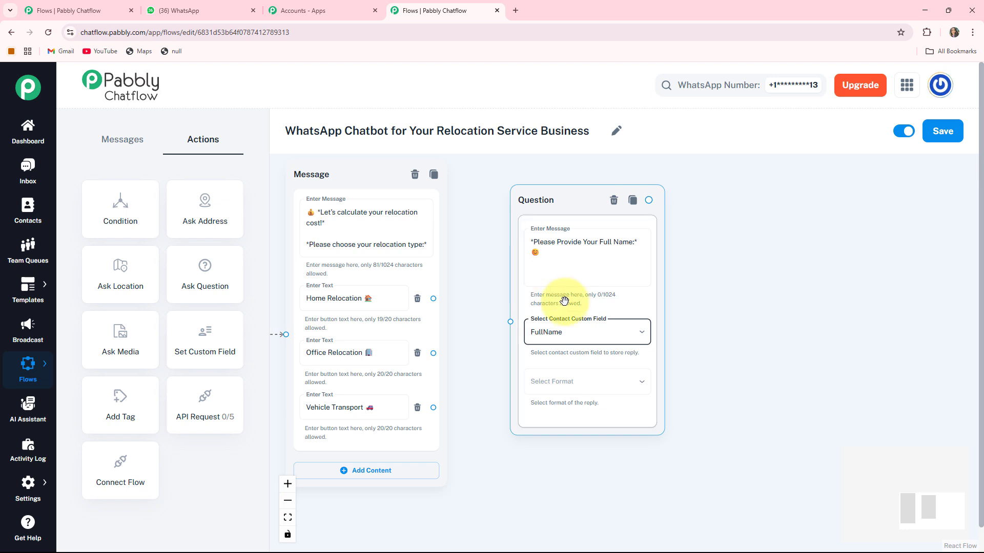
pyautogui.scroll(-1, 760, 365)
pyautogui.scroll(-1, 759, 365)
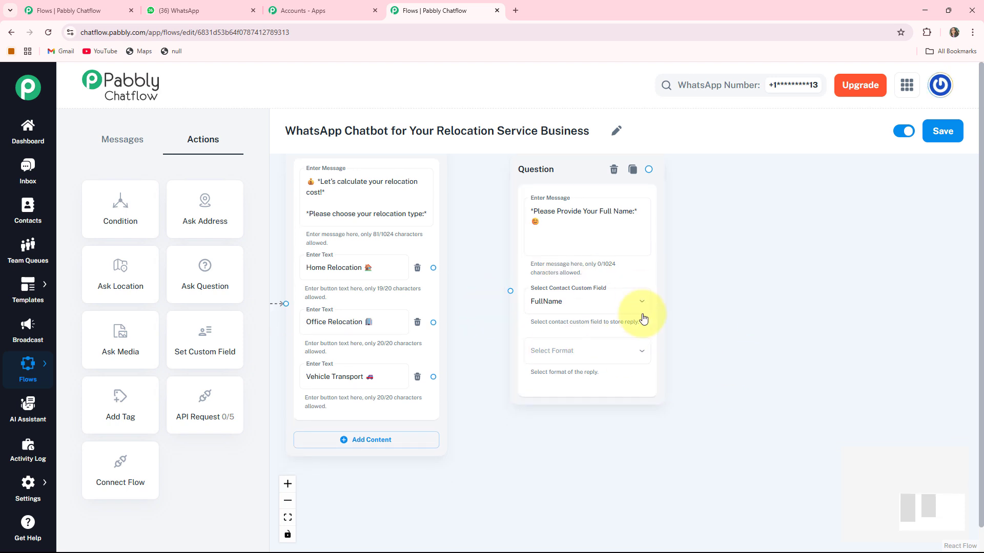
pyautogui.click(543, 353)
pyautogui.click(517, 408)
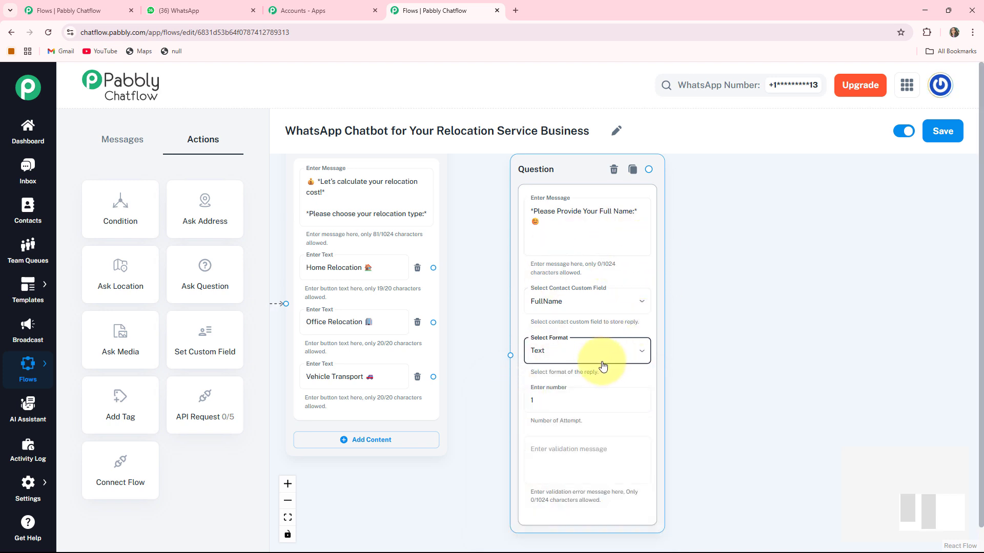
pyautogui.scroll(-1, 538, 382)
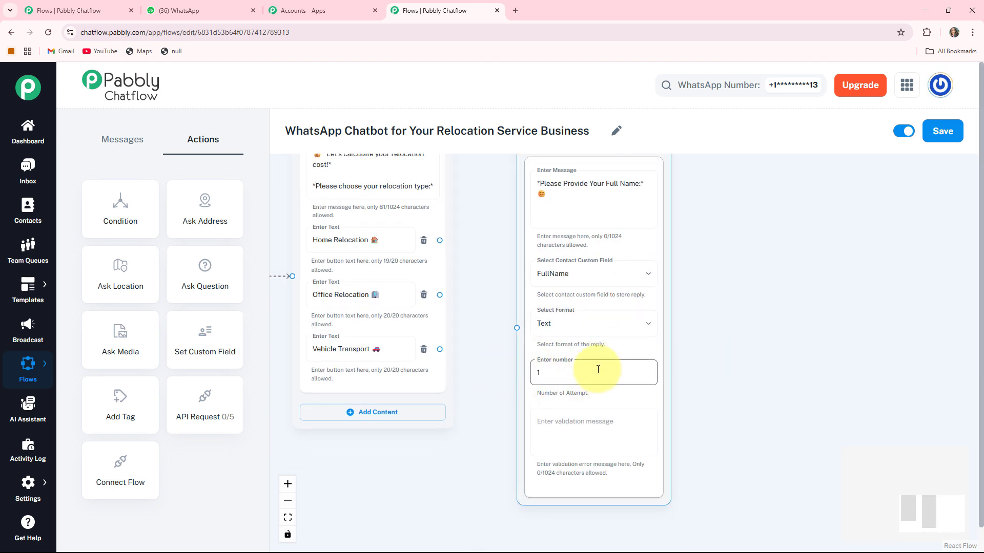
pyautogui.click(533, 416)
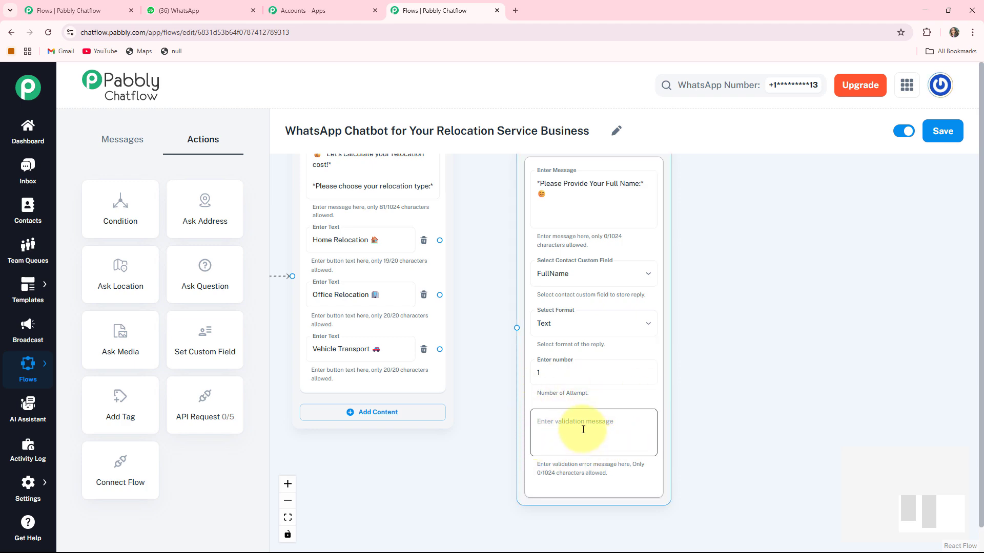
pyautogui.scroll(-2, 748, 369)
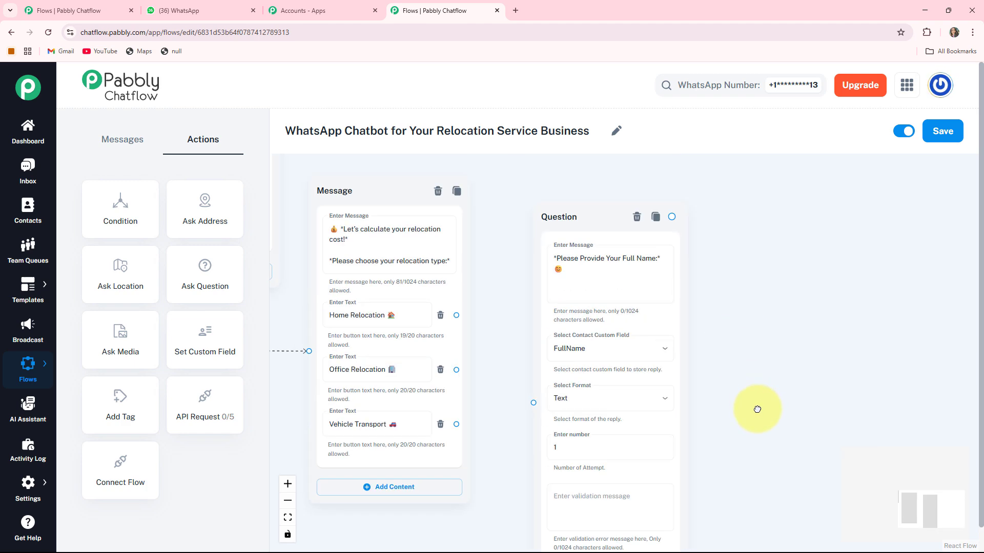
pyautogui.scroll(5, 545, 432)
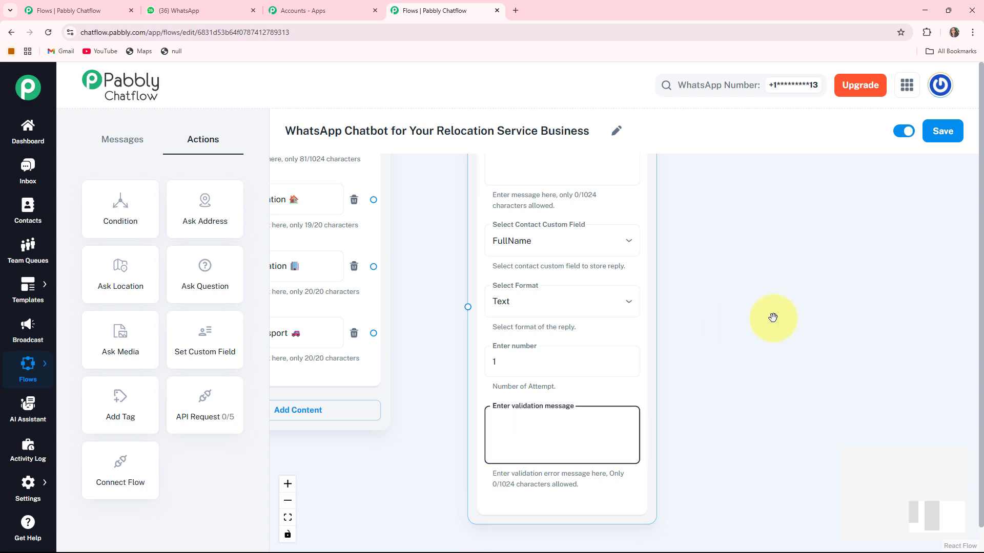
pyautogui.scroll(-3, 758, 302)
pyautogui.scroll(2, 518, 314)
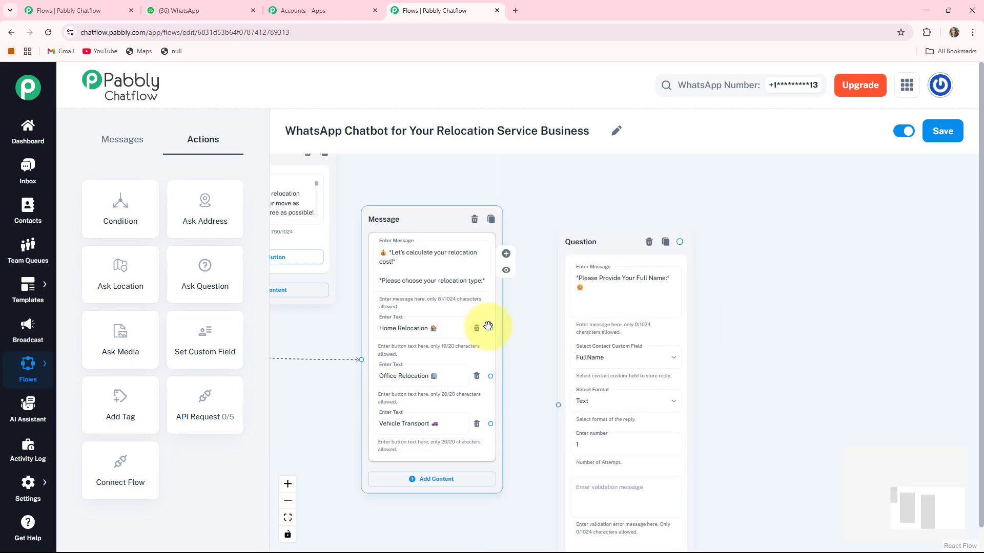
# - Connect Home Relocation to the full-name question and move it beside the cost message
pyautogui.moveTo(490, 328); pyautogui.dragTo(545, 402)
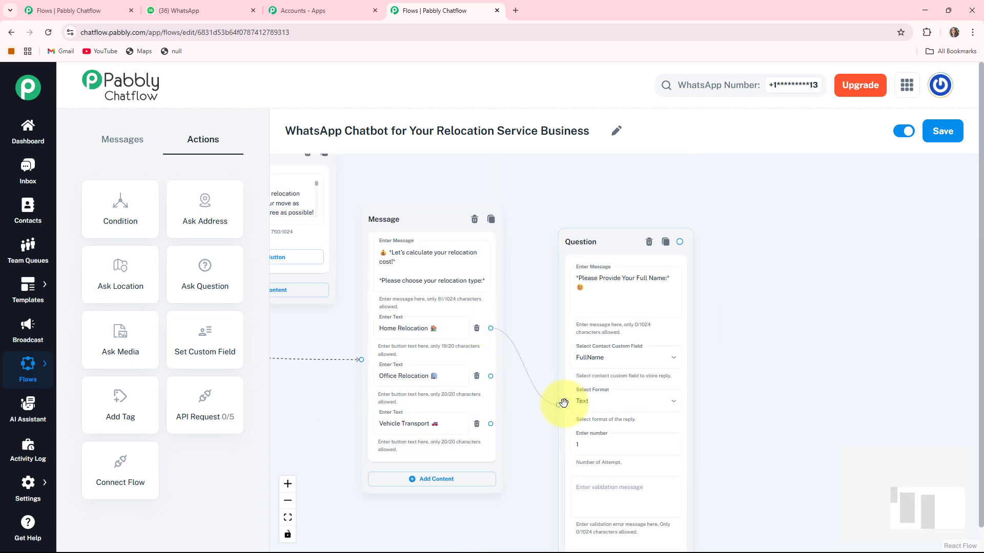
pyautogui.moveTo(622, 240); pyautogui.dragTo(599, 234)
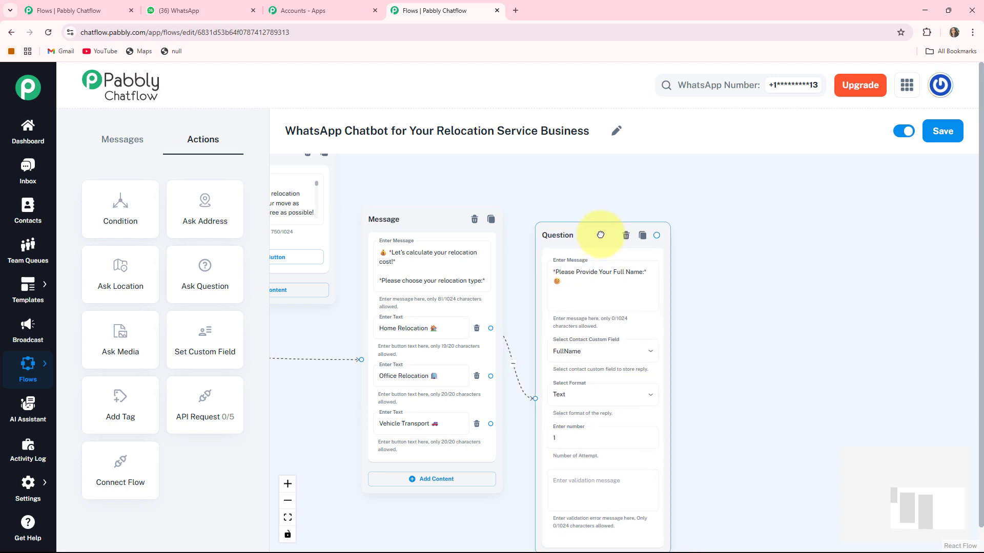
pyautogui.moveTo(760, 427); pyautogui.dragTo(651, 380)
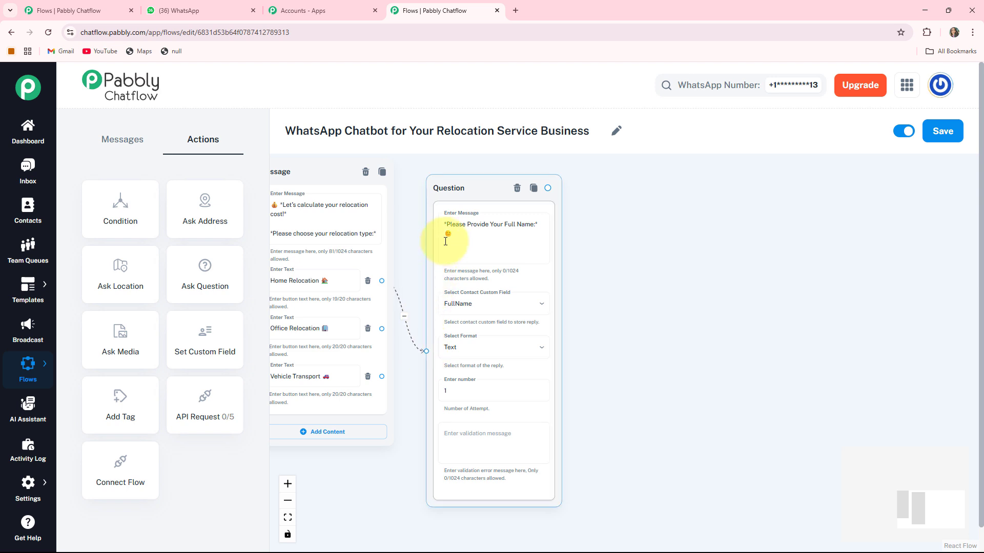
pyautogui.click(490, 220)
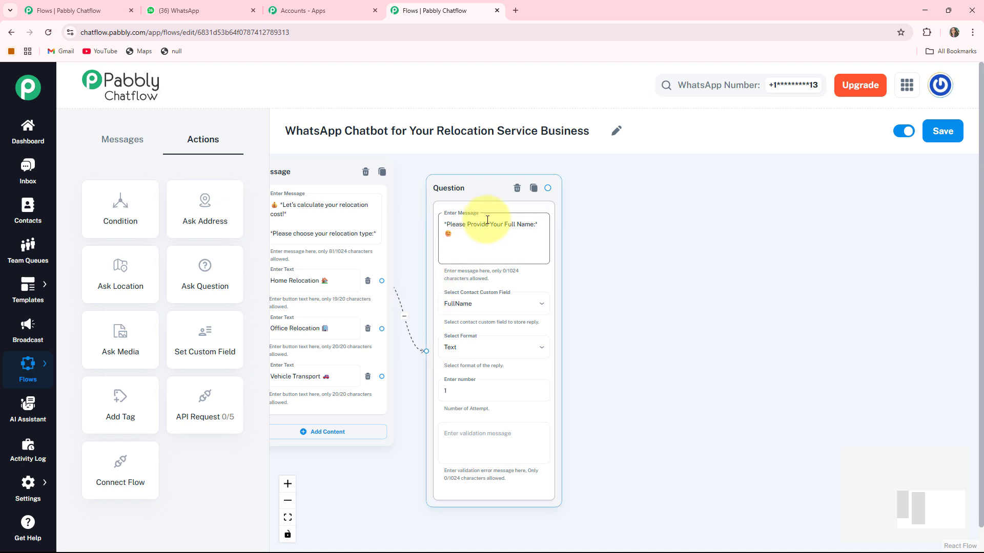
# - Add an address Ask Question node that saves Text replies to the Address field
pyautogui.click(200, 278)
pyautogui.scroll(-2, 681, 313)
pyautogui.moveTo(679, 312); pyautogui.dragTo(876, 325)
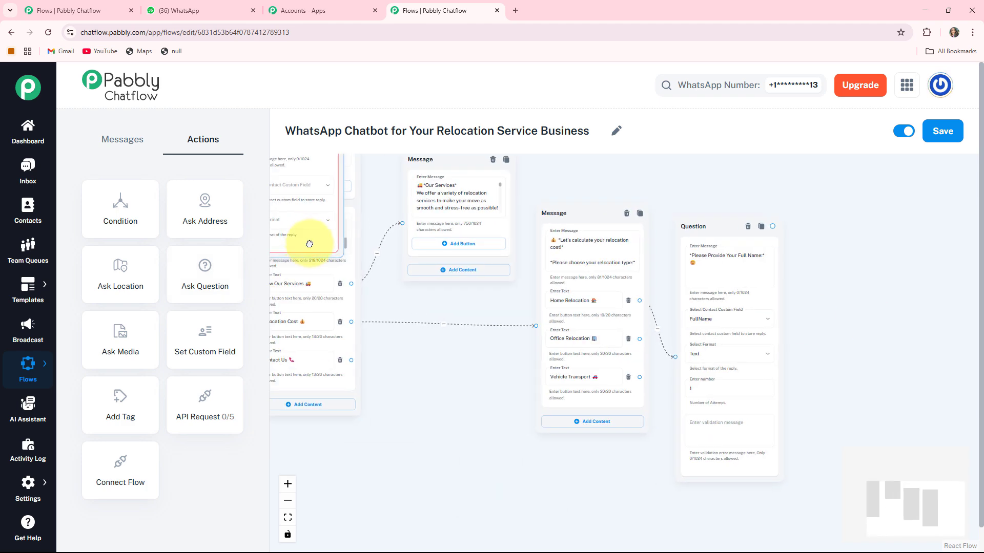
pyautogui.moveTo(310, 244); pyautogui.dragTo(871, 378)
pyautogui.moveTo(856, 432); pyautogui.dragTo(583, 420)
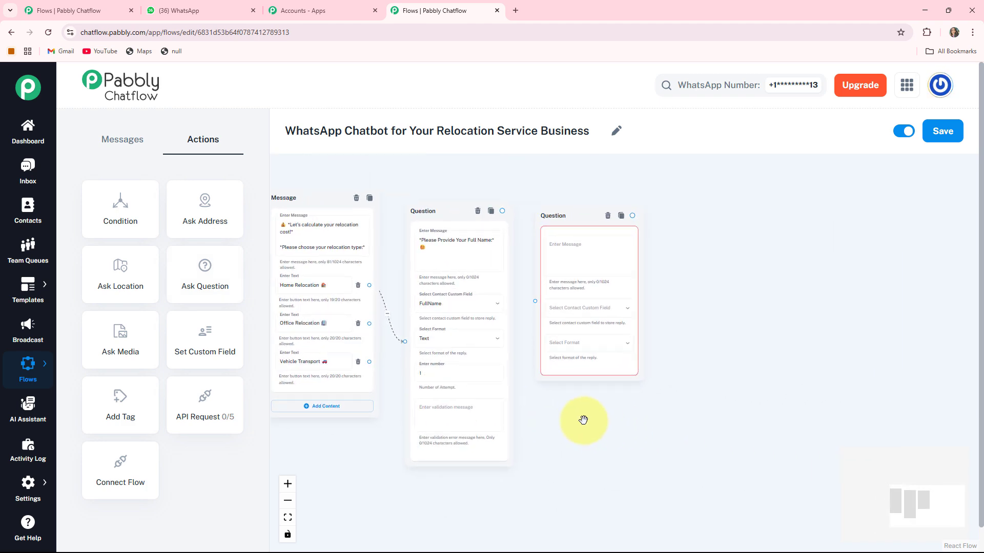
pyautogui.scroll(2, 579, 245)
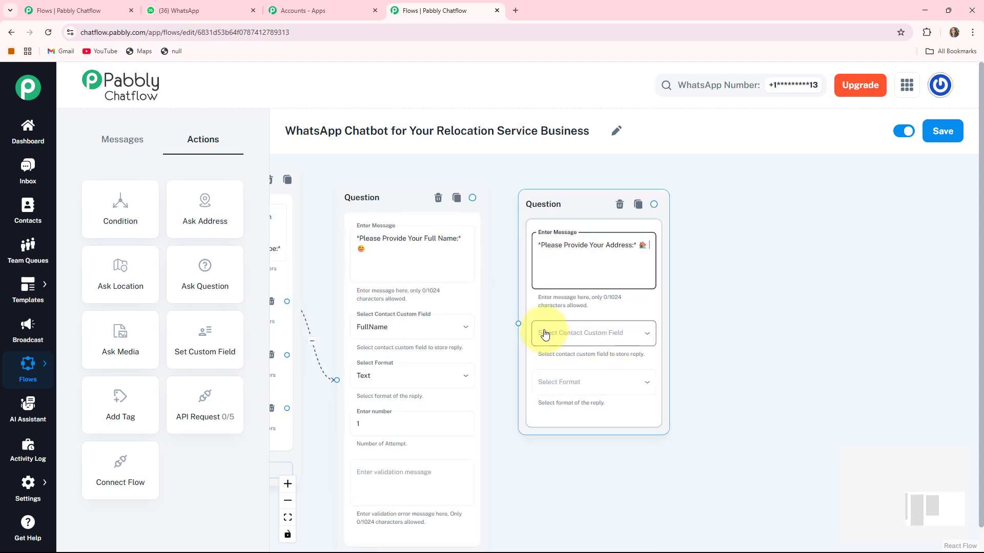
pyautogui.click(596, 334)
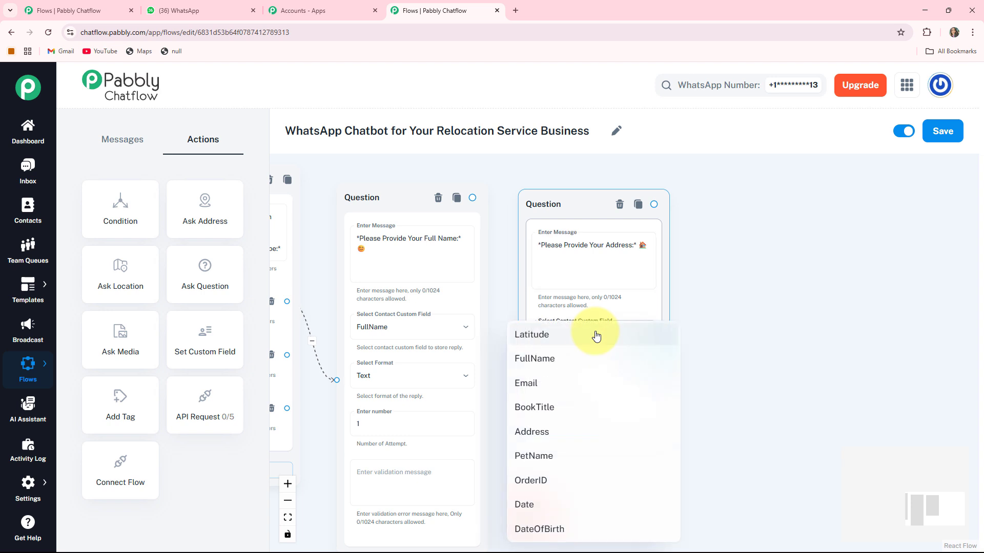
pyautogui.click(545, 432)
pyautogui.click(576, 382)
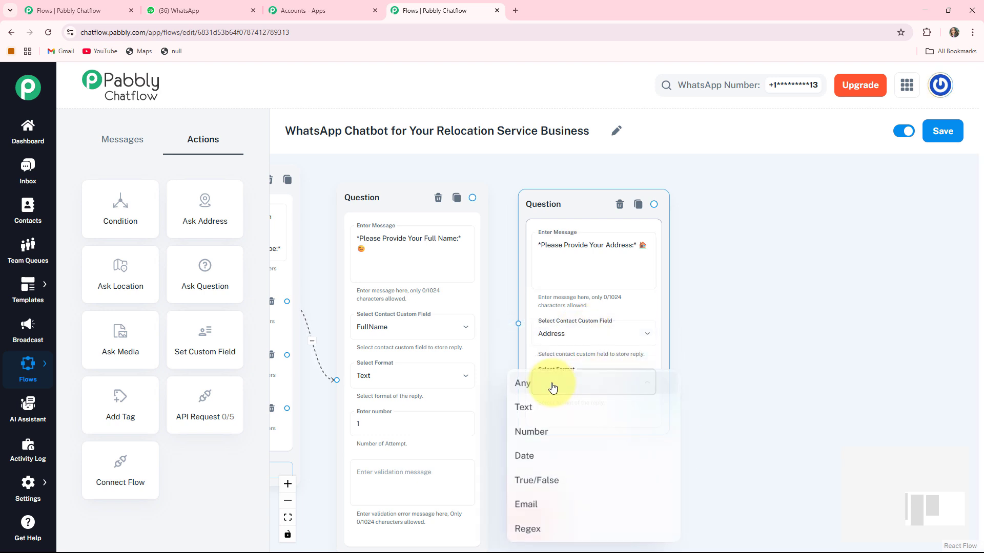
pyautogui.click(521, 408)
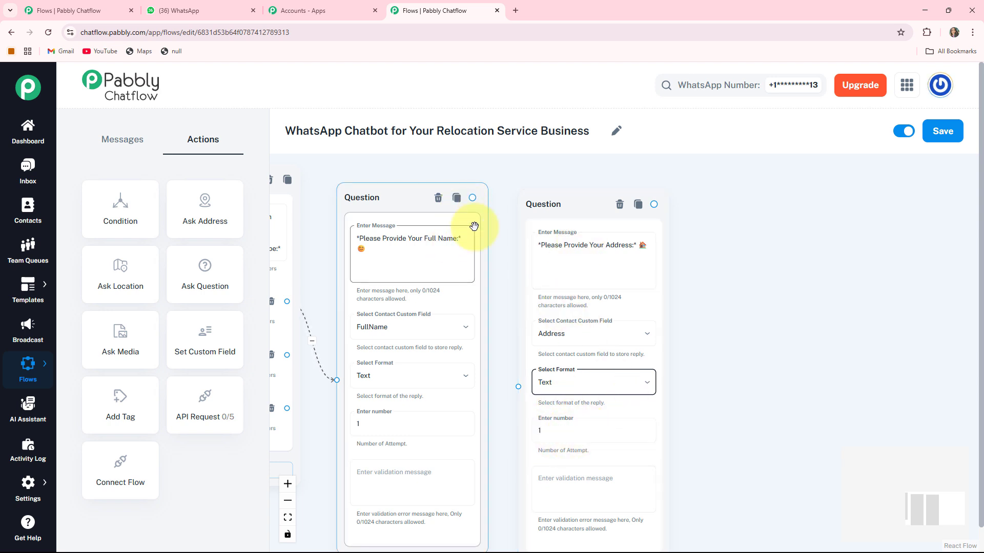
# - Rearrange the name and address questions so all three steps are visible
pyautogui.moveTo(472, 204); pyautogui.dragTo(518, 386)
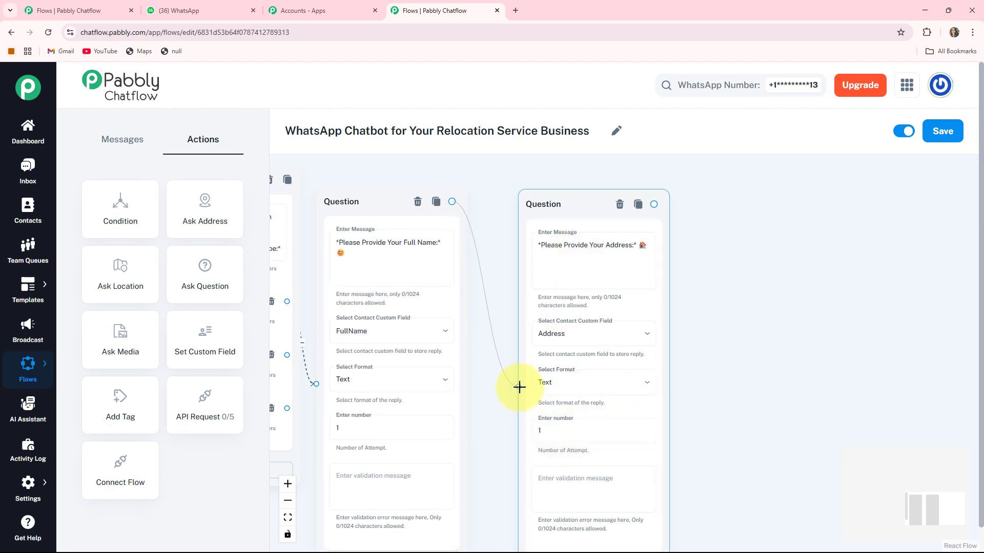
pyautogui.scroll(-3, 694, 285)
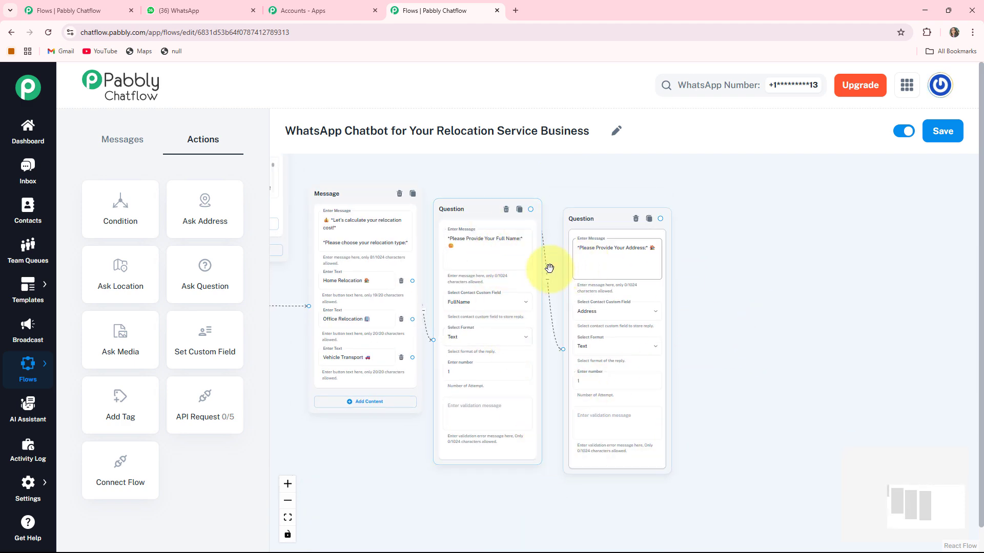
pyautogui.moveTo(797, 336); pyautogui.dragTo(658, 338)
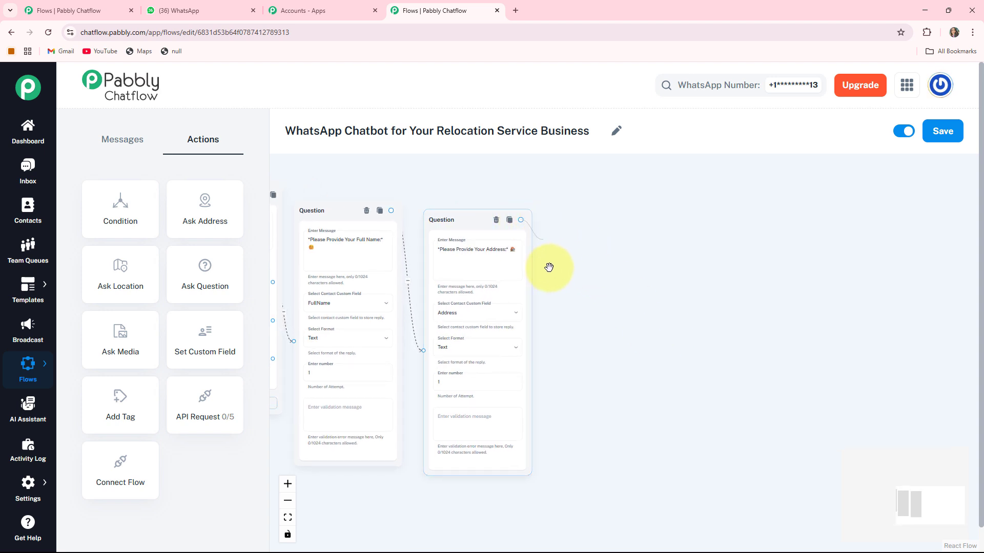
pyautogui.moveTo(549, 267); pyautogui.dragTo(590, 311)
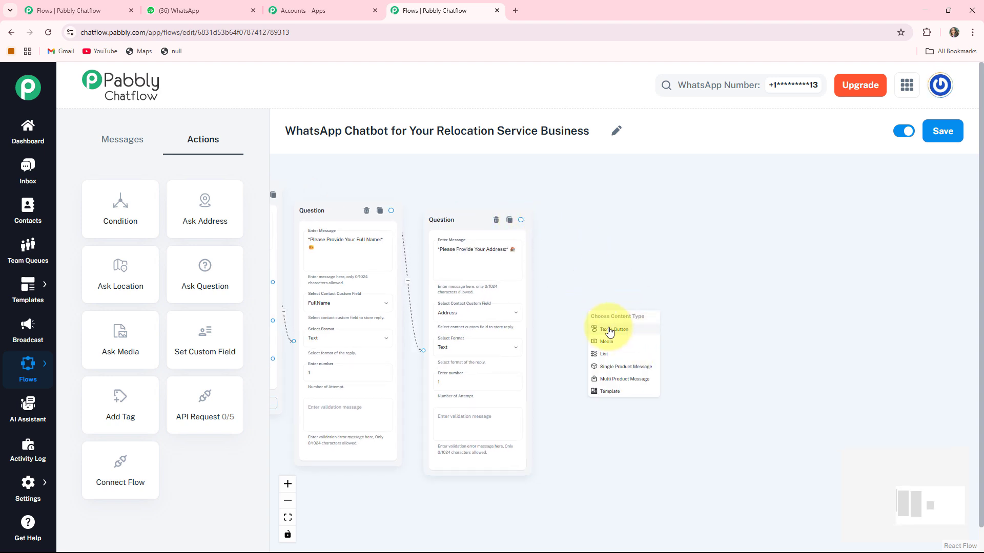
# - Add a home-size message with 1BHK / Studio, 2–3BHK and 4BHK+ / Villa buttons after the address question
pyautogui.click(609, 330)
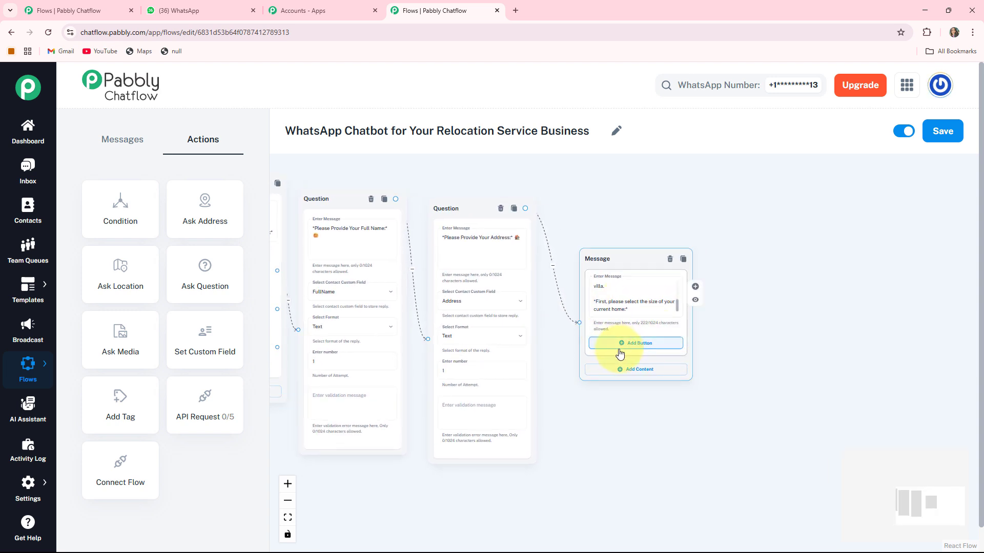
pyautogui.click(630, 345)
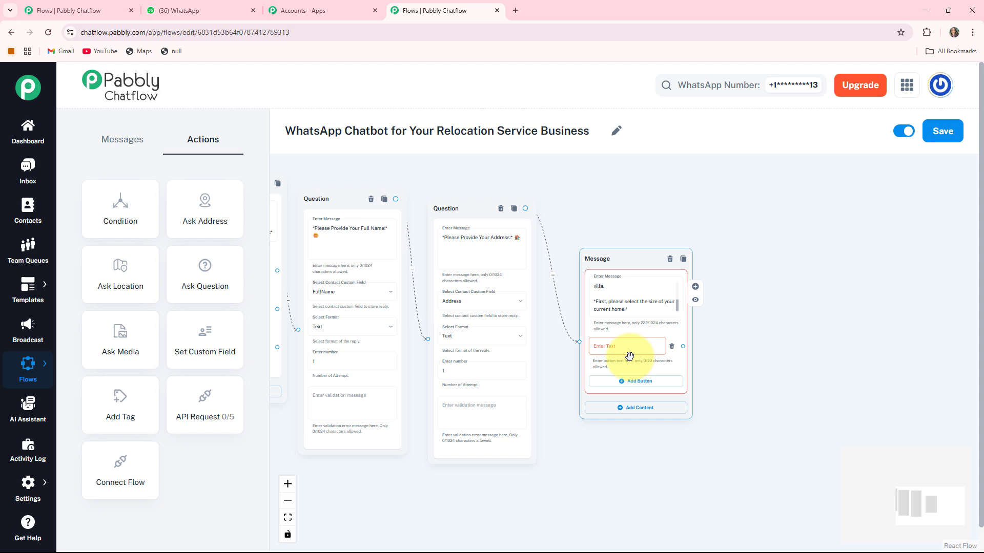
pyautogui.click(636, 381)
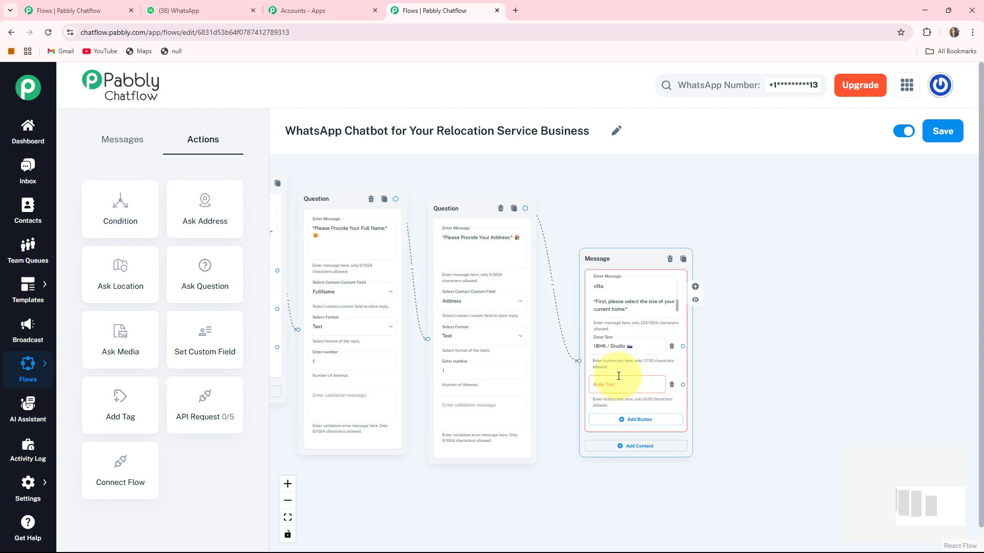
pyautogui.click(618, 420)
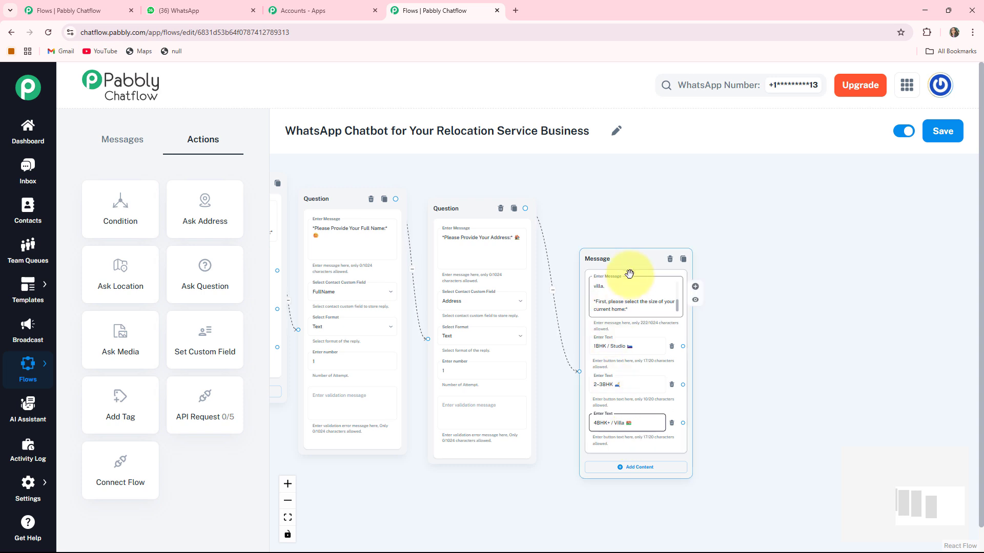
pyautogui.moveTo(629, 274); pyautogui.dragTo(625, 252)
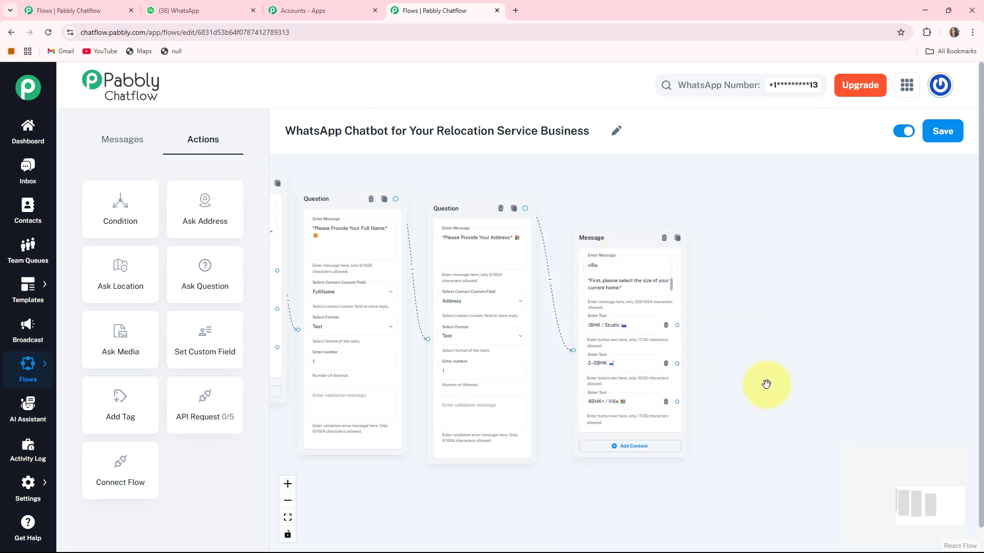
pyautogui.moveTo(766, 384); pyautogui.dragTo(708, 374)
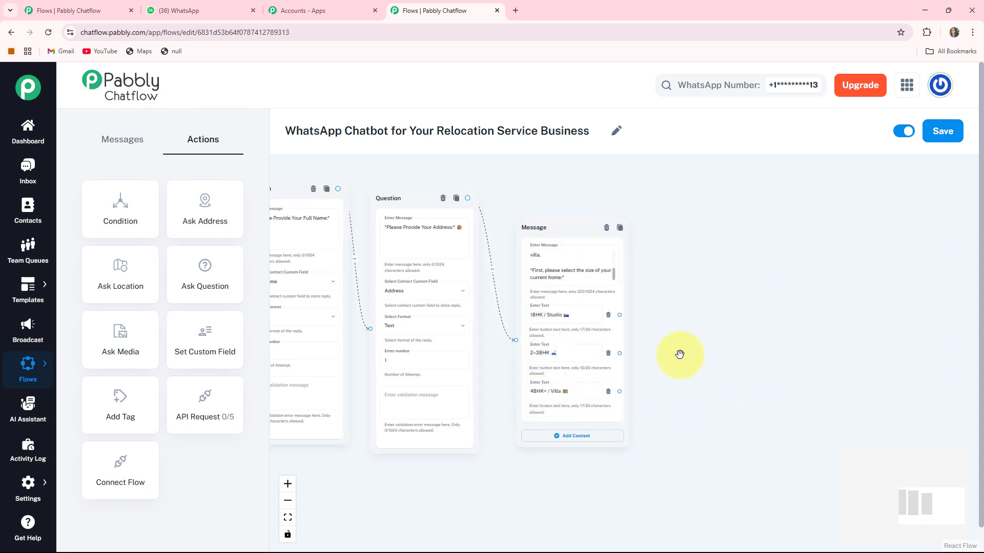
# - Place a new Text Button thank-you message beside the home-size message
pyautogui.moveTo(782, 358); pyautogui.dragTo(708, 374)
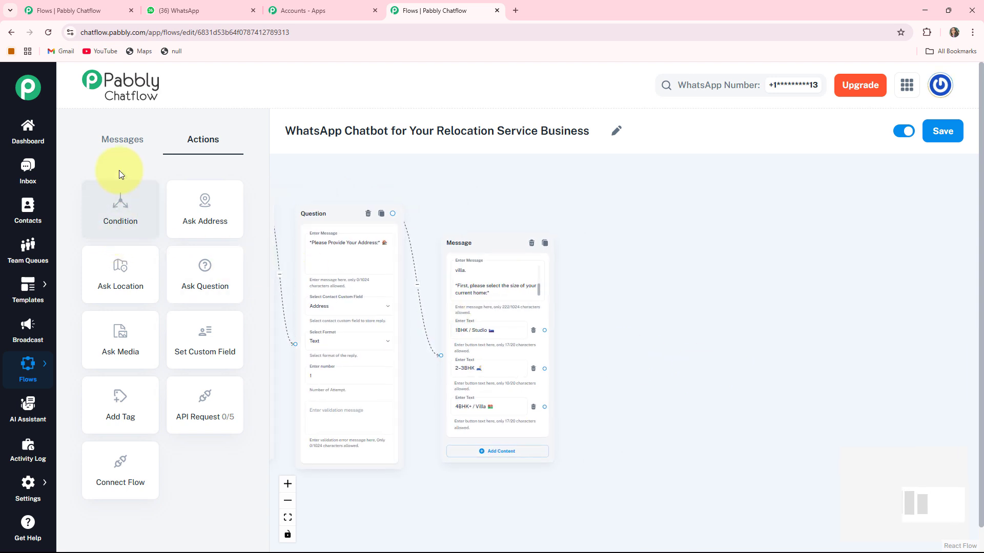
pyautogui.click(103, 138)
pyautogui.scroll(-3, 560, 235)
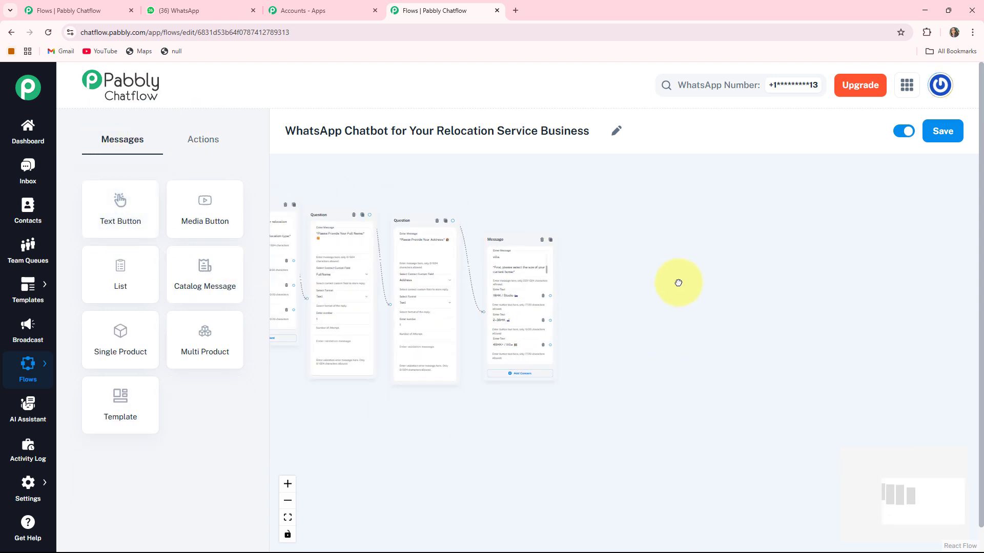
pyautogui.moveTo(679, 283); pyautogui.dragTo(861, 382)
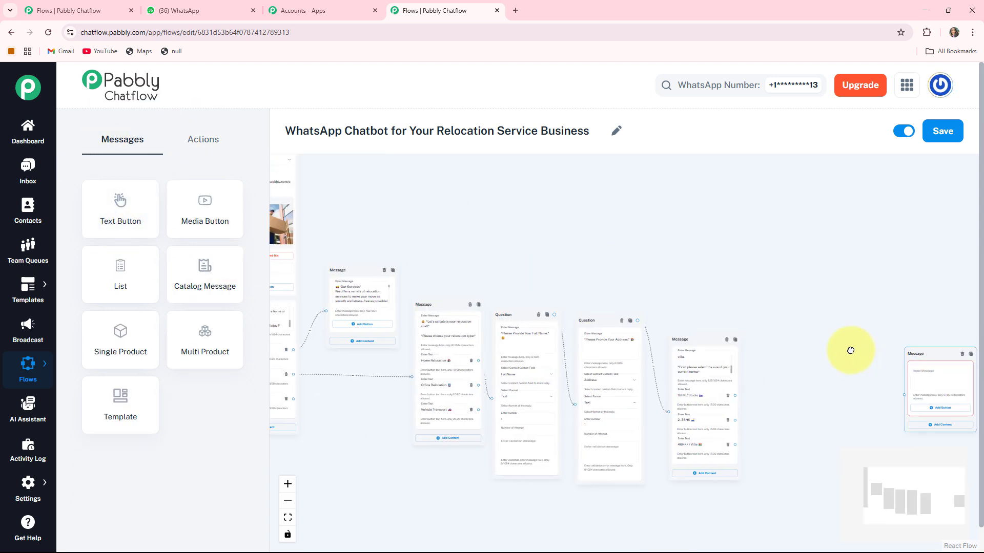
pyautogui.moveTo(972, 357); pyautogui.dragTo(832, 360)
pyautogui.moveTo(792, 457); pyautogui.dragTo(684, 397)
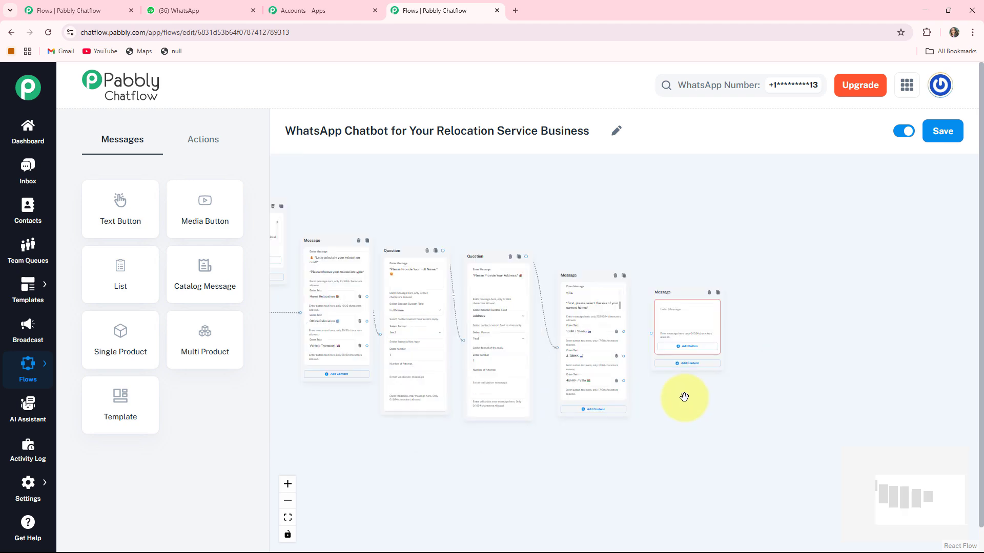
pyautogui.scroll(3, 685, 397)
pyautogui.scroll(3, 692, 288)
pyautogui.moveTo(680, 222); pyautogui.dragTo(673, 265)
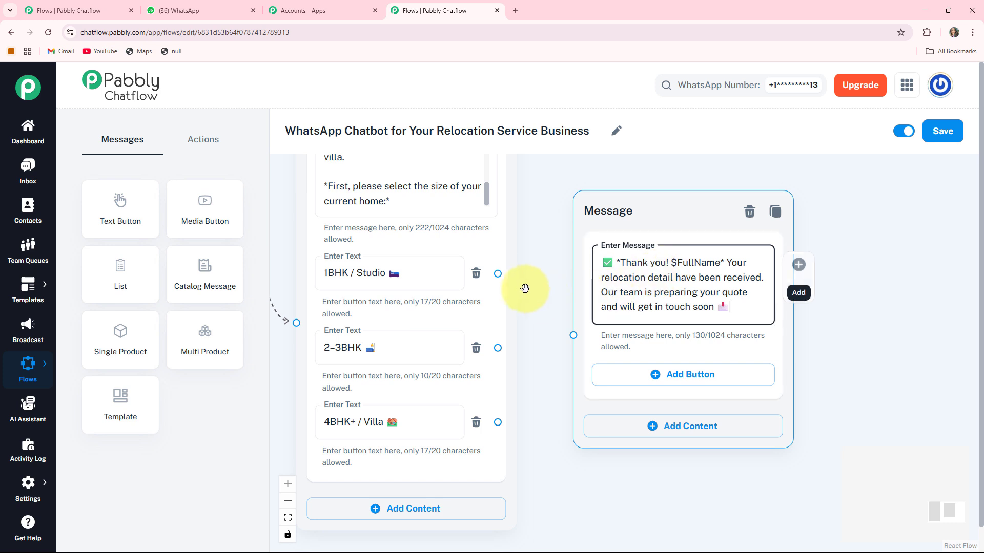
# - Connect 1BHK / Studio, 2-3BHK and 4BHK+ / Villa to the thank-you message
pyautogui.moveTo(497, 274); pyautogui.dragTo(573, 335)
pyautogui.moveTo(494, 348); pyautogui.dragTo(570, 333)
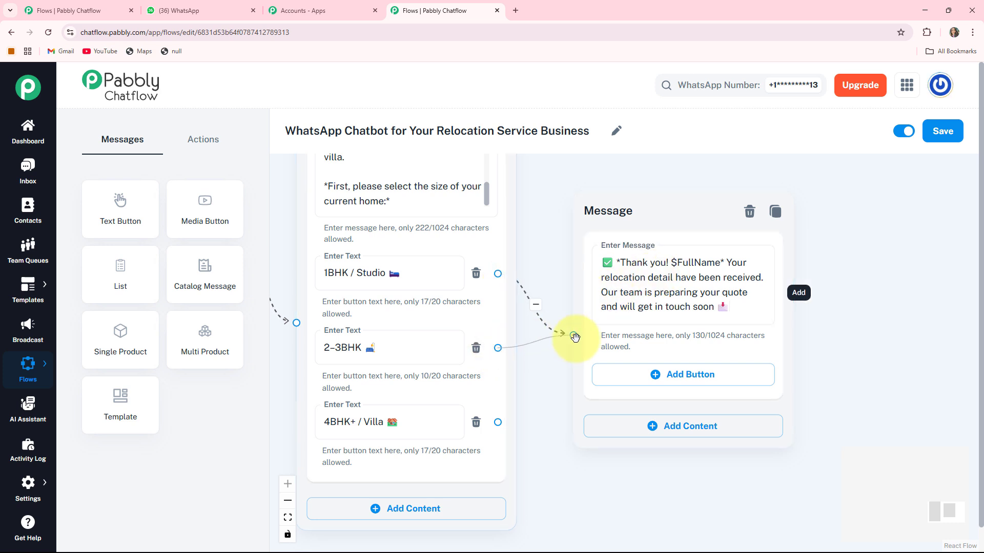
pyautogui.moveTo(497, 423); pyautogui.dragTo(577, 334)
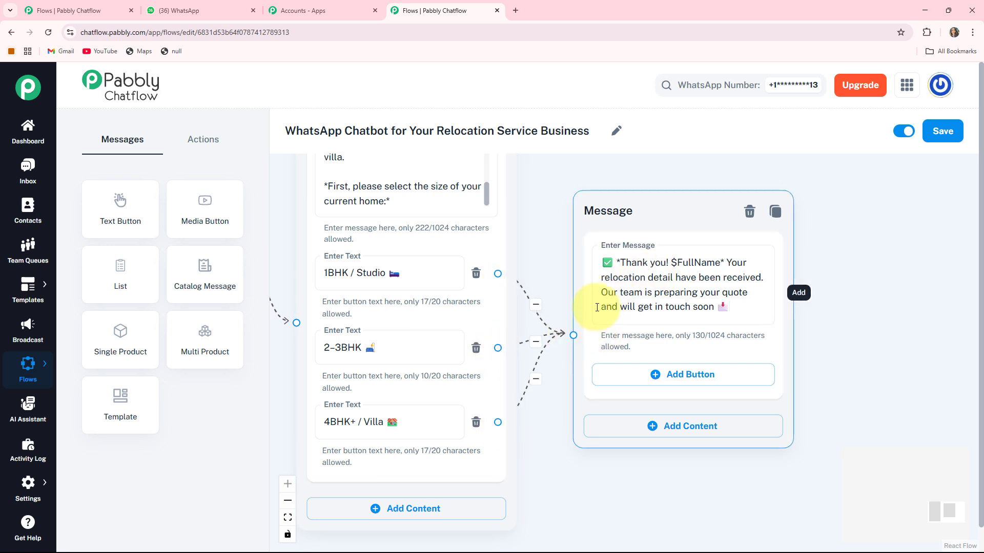
pyautogui.moveTo(606, 213); pyautogui.dragTo(627, 234)
pyautogui.scroll(-2, 632, 268)
pyautogui.click(598, 398)
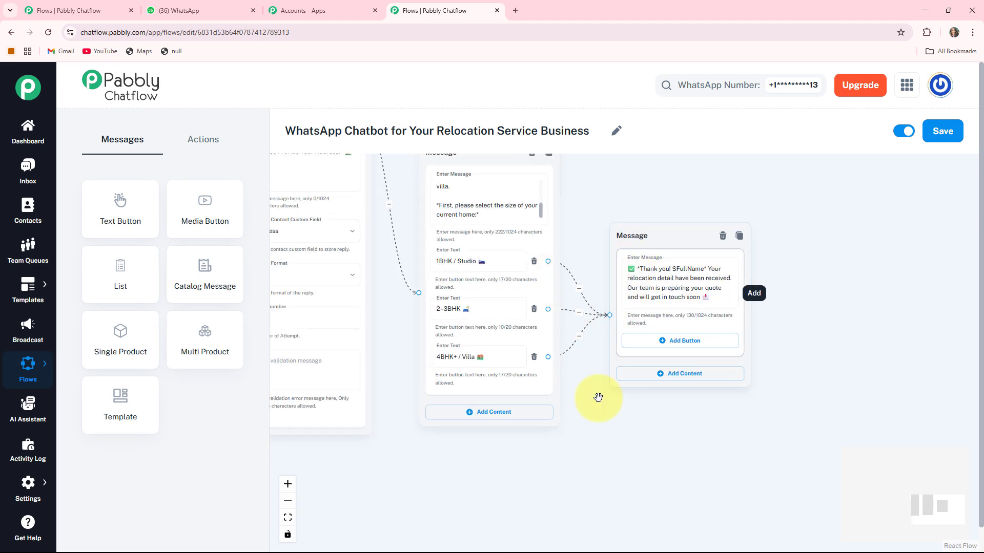
pyautogui.scroll(-2, 591, 453)
pyautogui.moveTo(555, 459); pyautogui.dragTo(871, 450)
pyautogui.moveTo(477, 439); pyautogui.dragTo(438, 492)
pyautogui.click(441, 361)
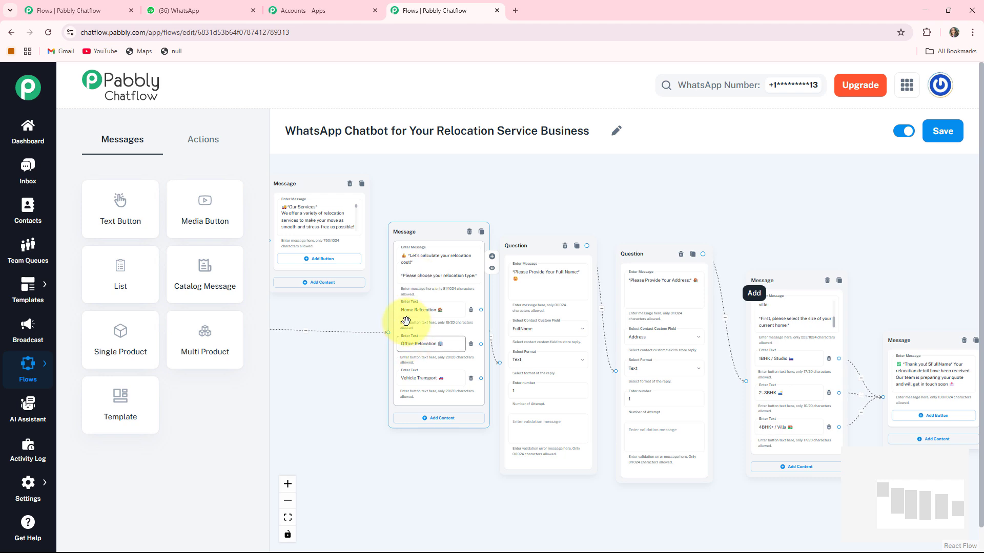
# - Duplicate the full-name question and connect Office Relocation to the copy
pyautogui.moveTo(429, 231)
pyautogui.mouseDown()
pyautogui.moveTo(413, 239)
pyautogui.moveTo(423, 237)
pyautogui.mouseUp()
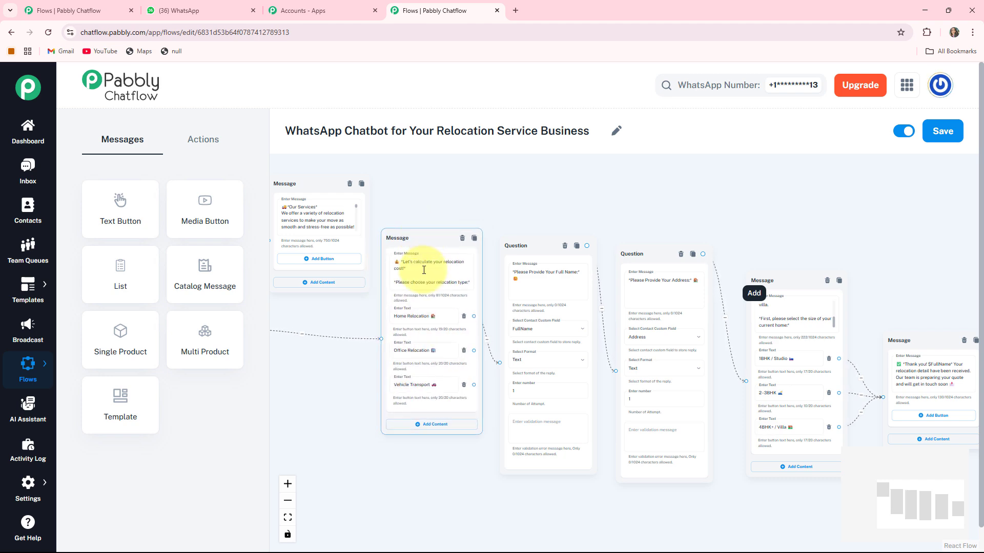
pyautogui.moveTo(455, 453); pyautogui.dragTo(532, 405)
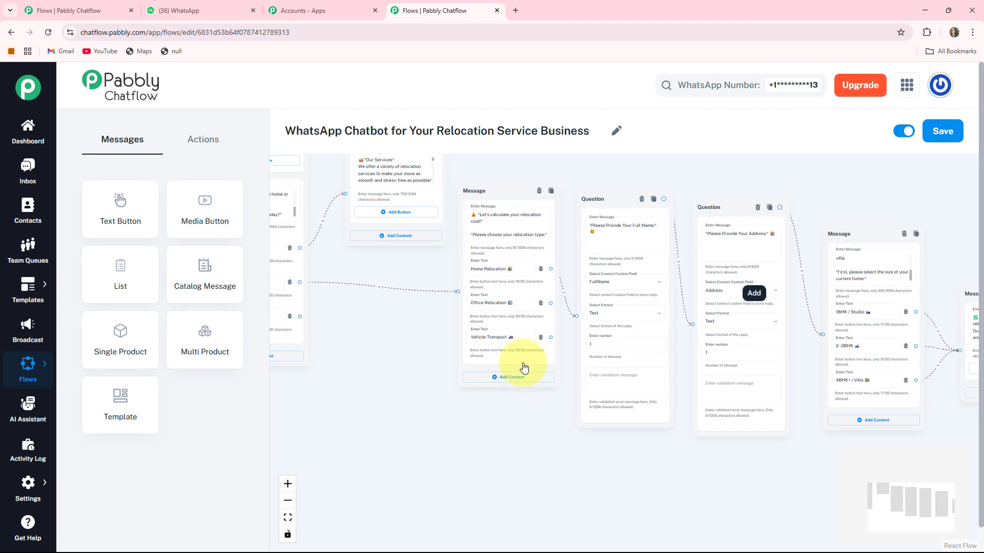
pyautogui.moveTo(514, 190); pyautogui.dragTo(513, 190)
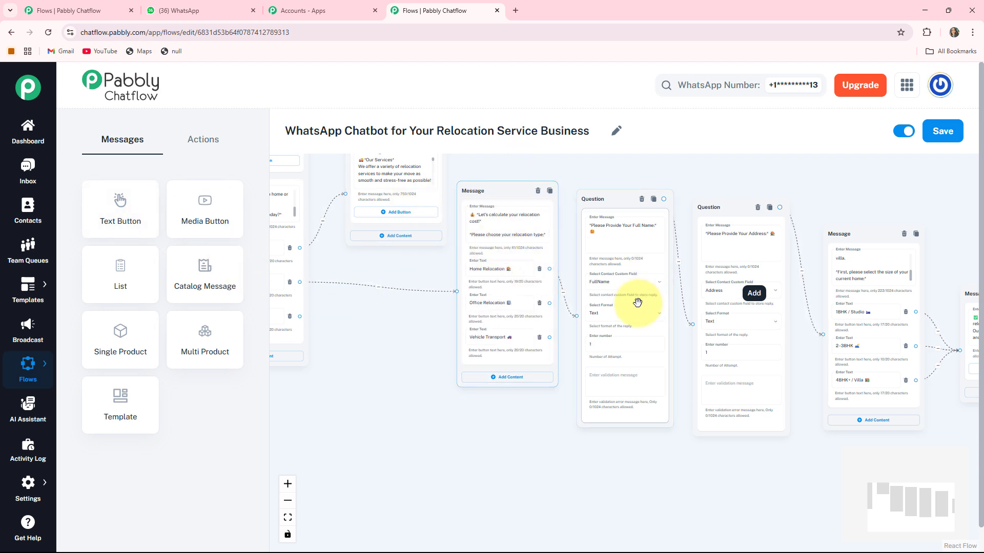
pyautogui.click(655, 201)
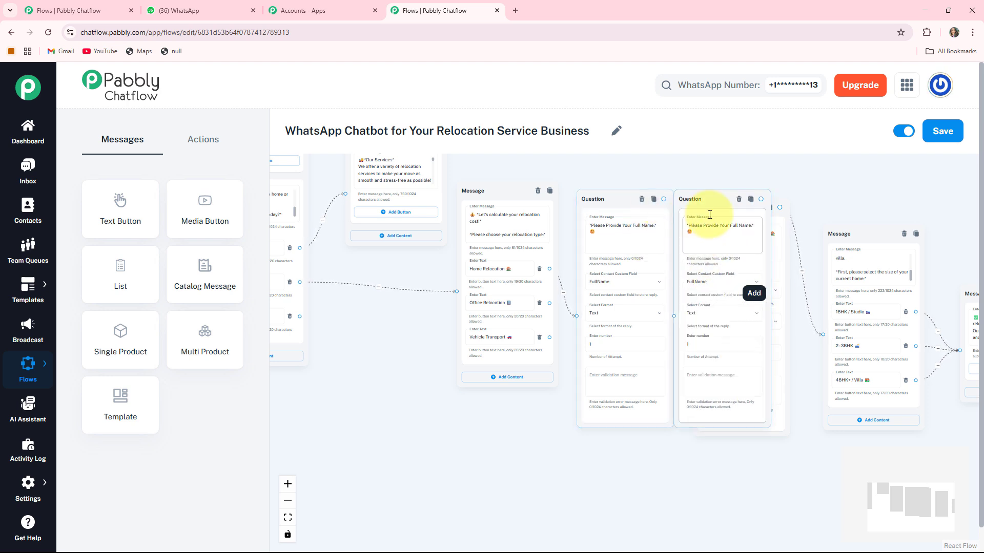
pyautogui.moveTo(713, 201); pyautogui.dragTo(634, 398)
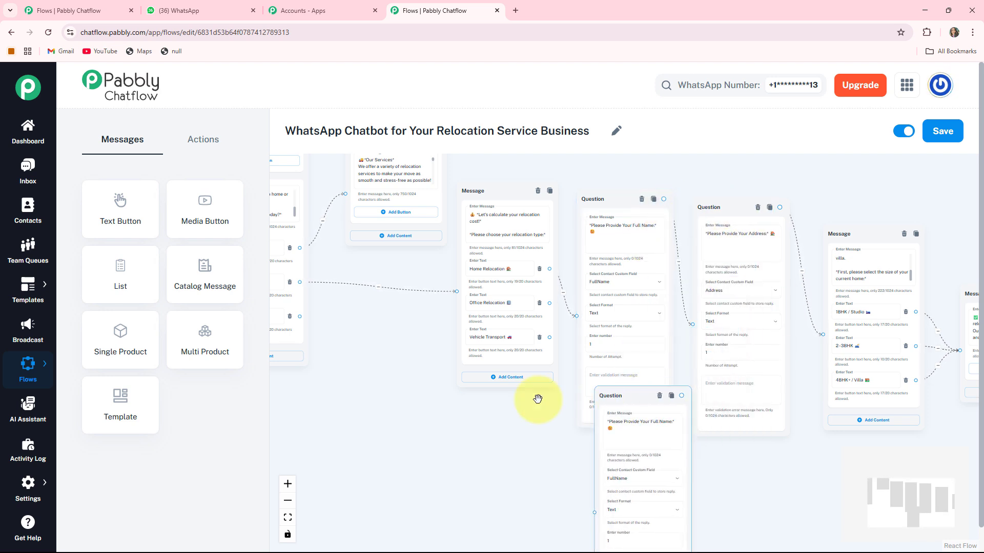
pyautogui.moveTo(538, 400); pyautogui.dragTo(402, 333)
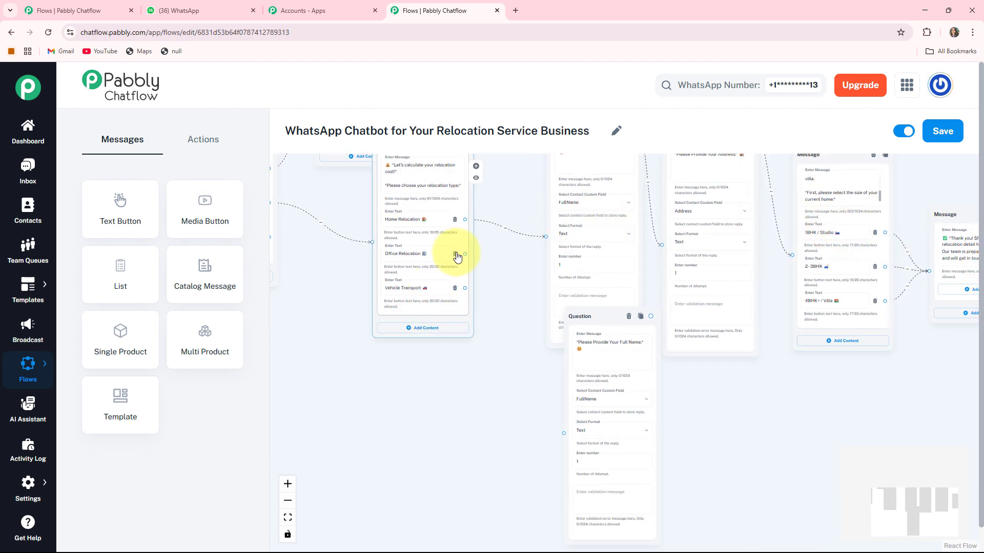
pyautogui.moveTo(558, 438); pyautogui.dragTo(562, 435)
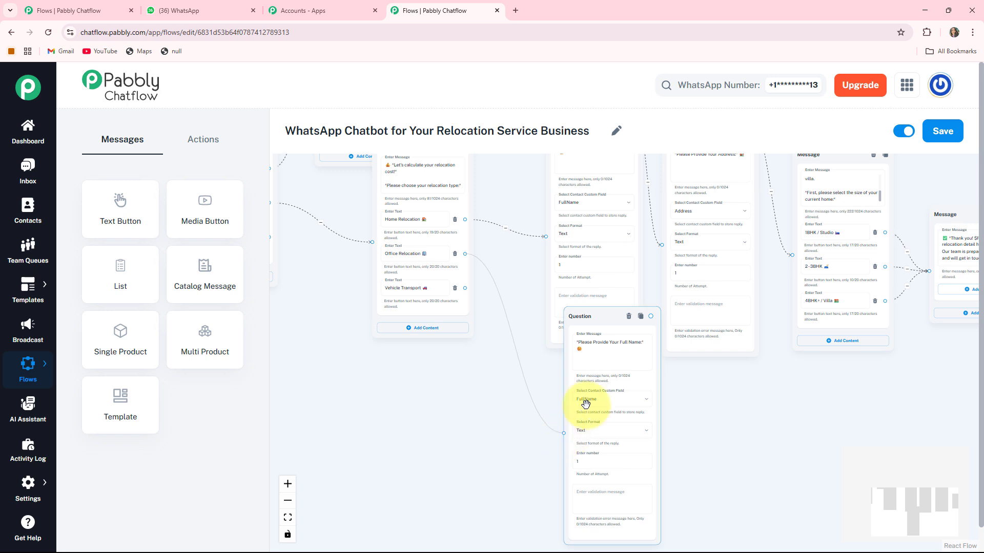
pyautogui.moveTo(585, 326); pyautogui.dragTo(551, 372)
pyautogui.moveTo(403, 423); pyautogui.dragTo(364, 378)
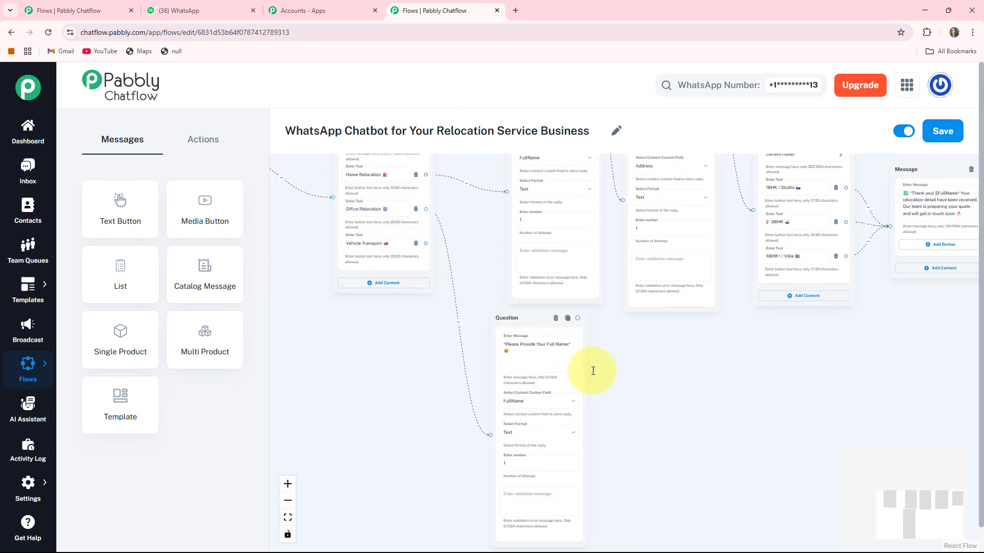
pyautogui.moveTo(628, 330); pyautogui.dragTo(565, 495)
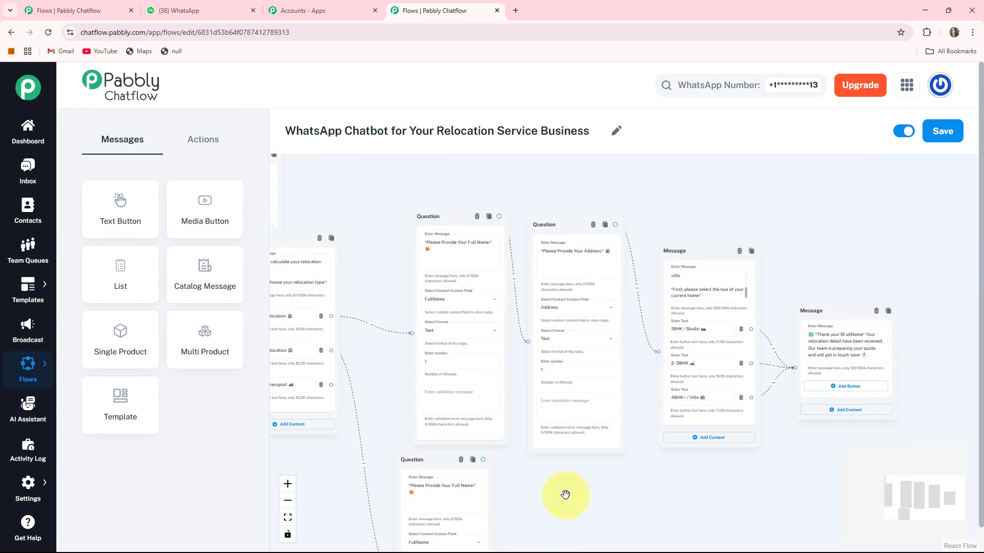
# - Duplicate the address question and link it after the copied full-name question
pyautogui.click(605, 225)
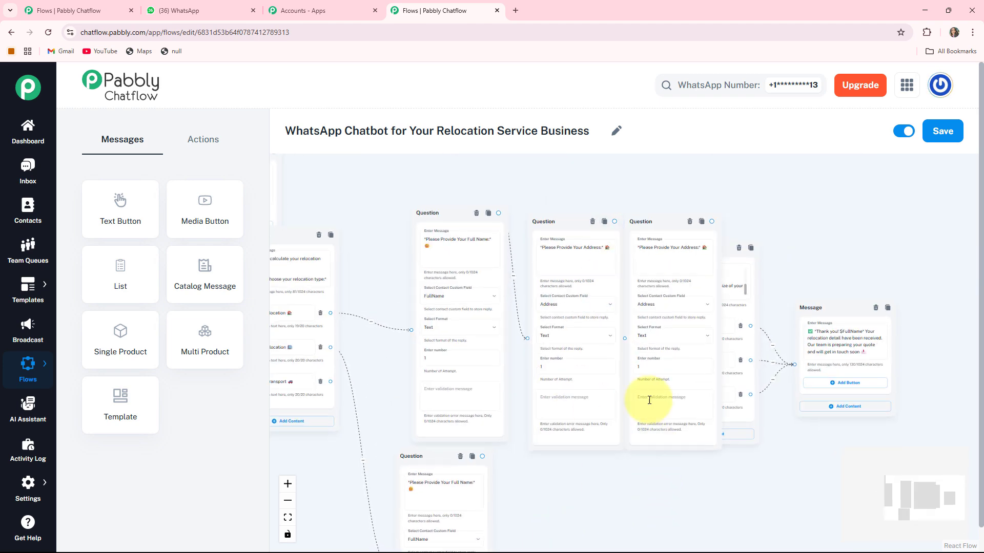
pyautogui.moveTo(663, 226); pyautogui.dragTo(587, 510)
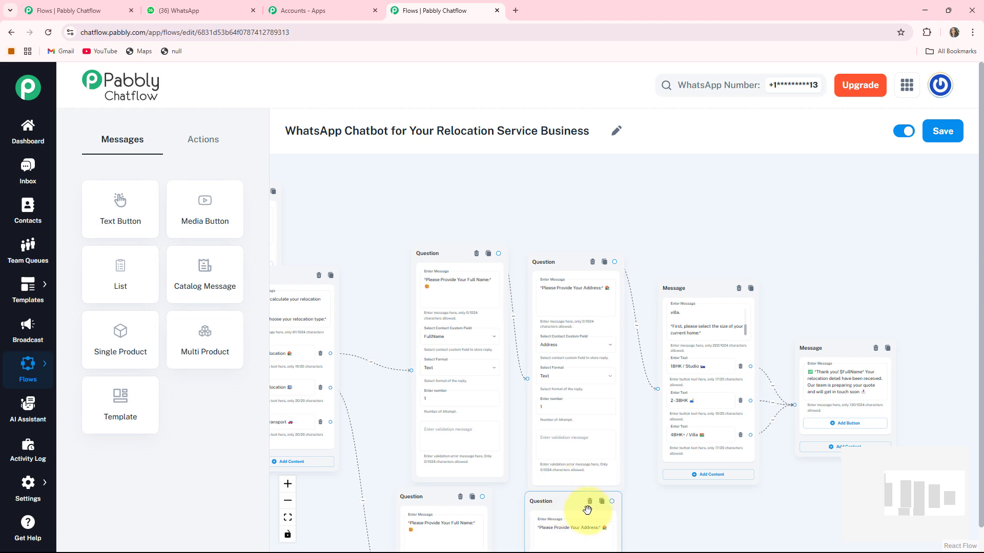
pyautogui.moveTo(670, 494); pyautogui.dragTo(697, 324)
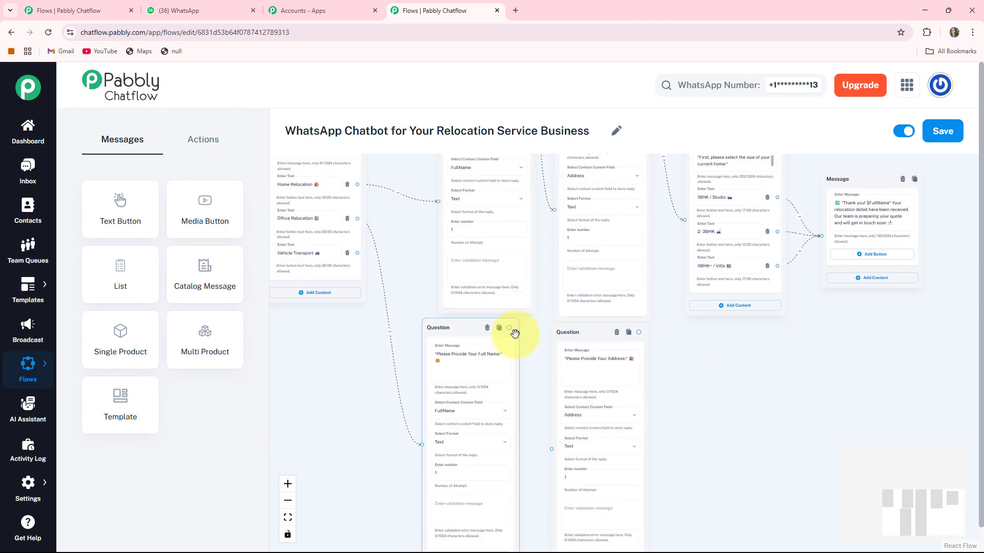
pyautogui.moveTo(513, 331); pyautogui.dragTo(582, 354)
pyautogui.scroll(-2, 563, 343)
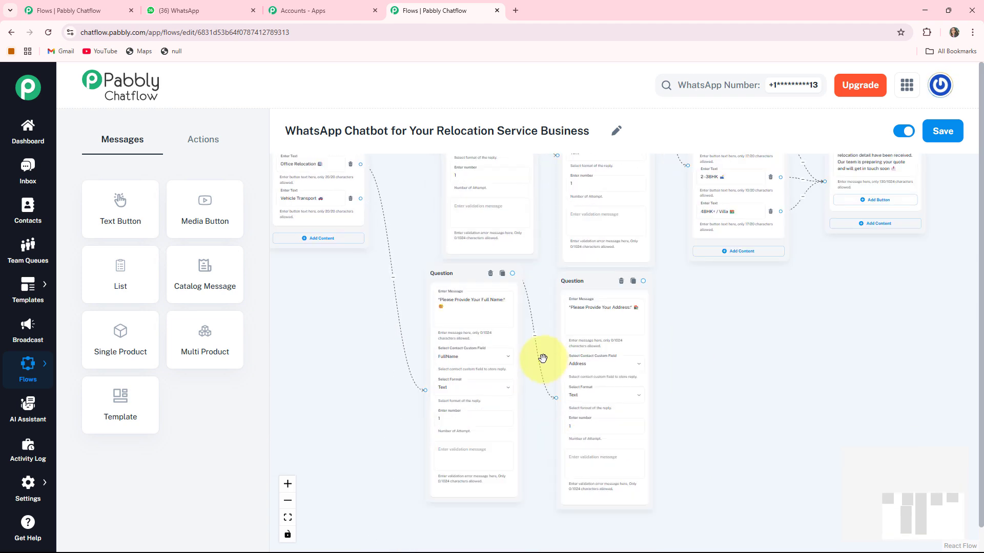
pyautogui.moveTo(743, 386); pyautogui.dragTo(638, 379)
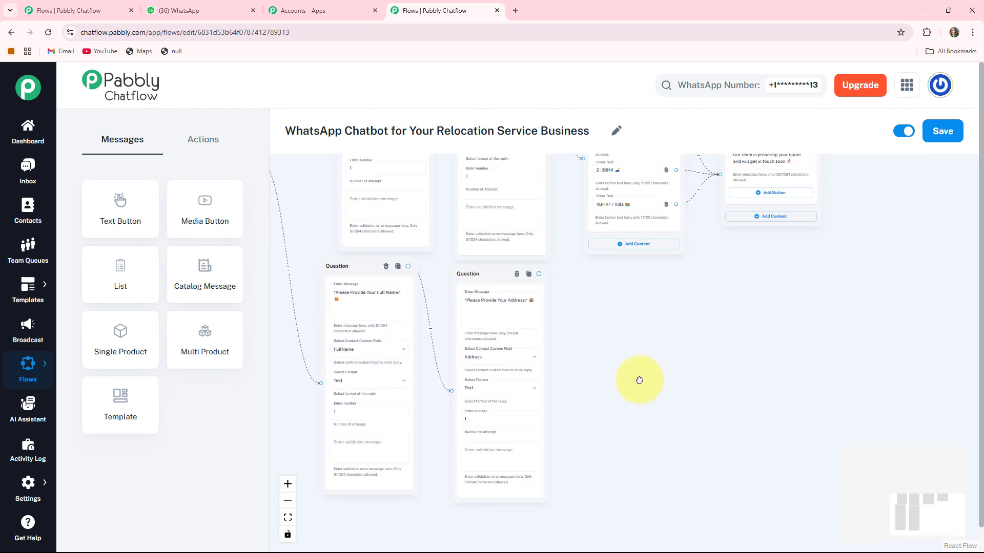
pyautogui.moveTo(496, 271); pyautogui.dragTo(477, 267)
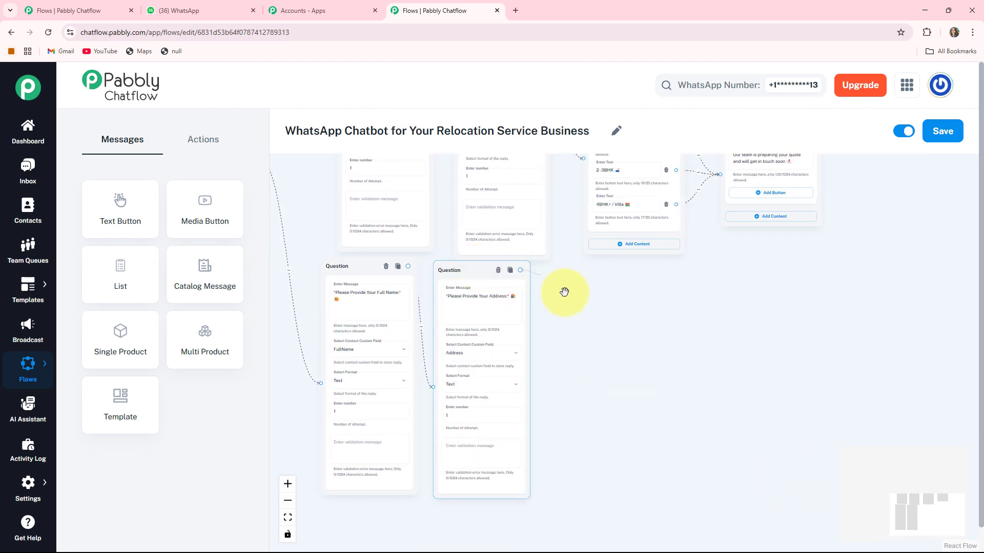
pyautogui.moveTo(593, 331); pyautogui.dragTo(585, 336)
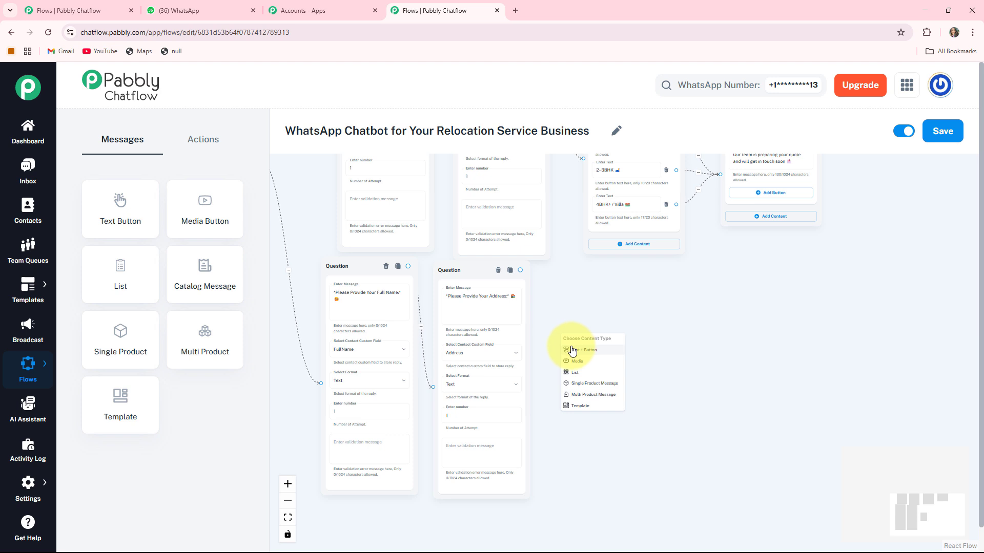
# - Add a Text + Button office-size message after Address, with a first 1–10 Employees reply option
pyautogui.click(572, 352)
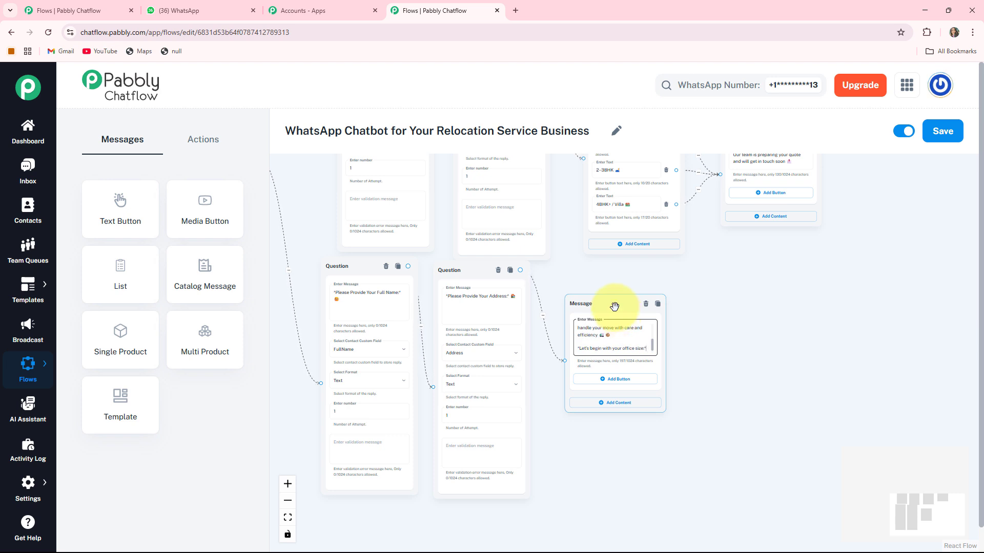
pyautogui.moveTo(706, 363); pyautogui.dragTo(703, 344)
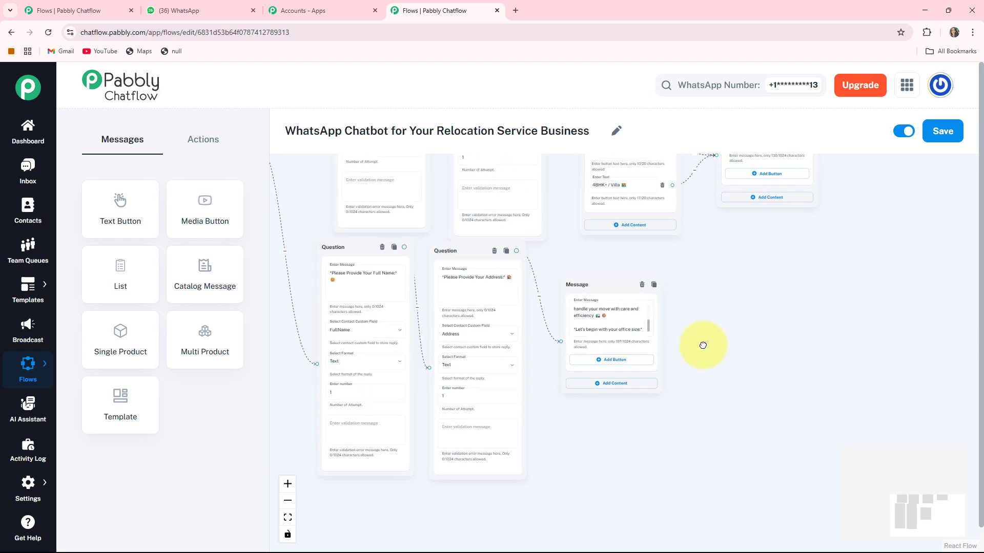
pyautogui.click(609, 366)
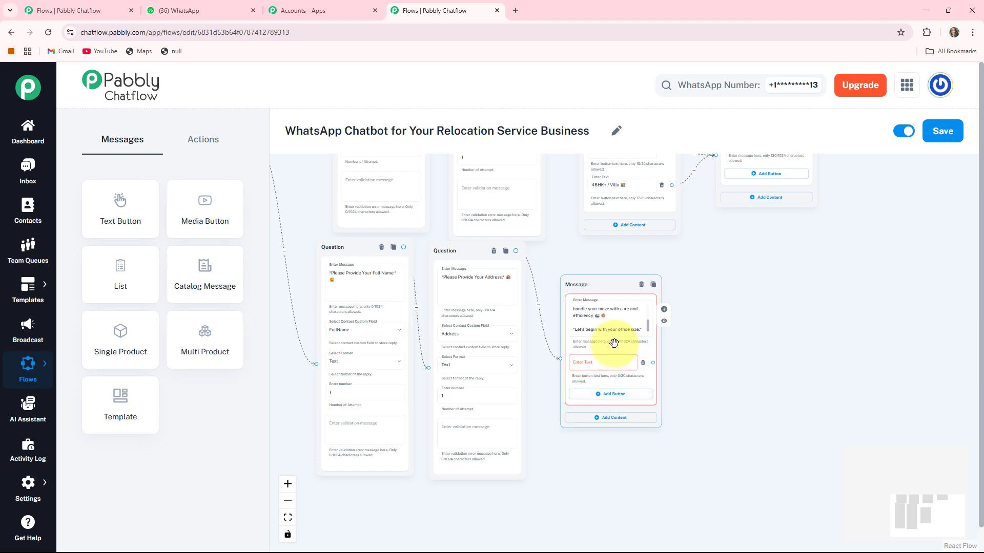
pyautogui.scroll(3, 609, 364)
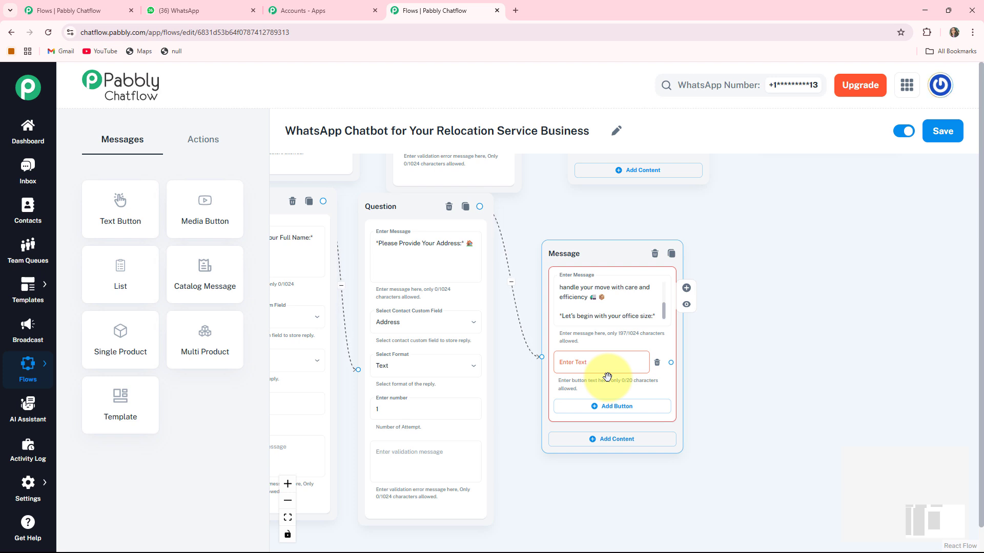
pyautogui.moveTo(743, 417); pyautogui.dragTo(740, 390)
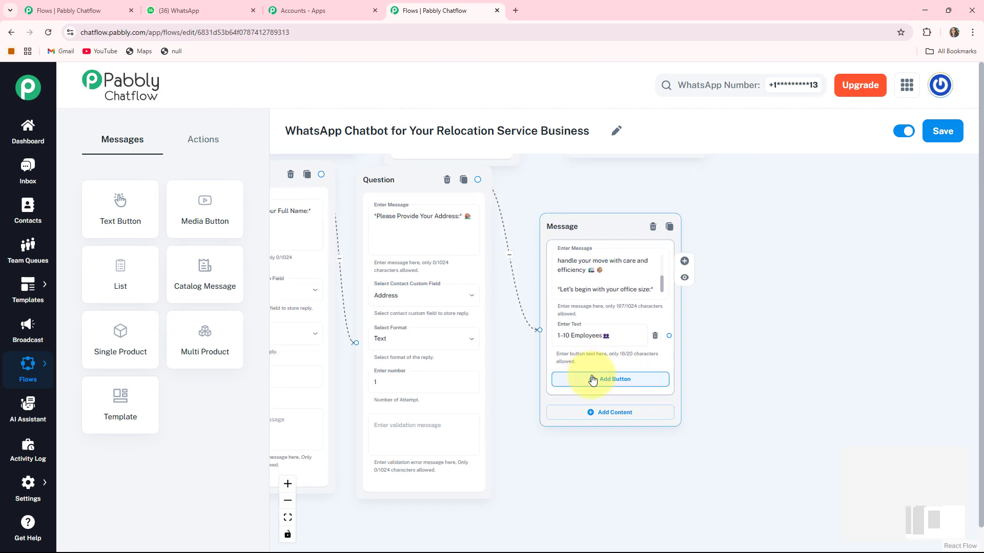
# - Add the 11–30 Employees and 30+ Employees reply options to the office-size message
pyautogui.click(593, 379)
pyautogui.click(585, 386)
pyautogui.write('11–30 Employees 👩\u200d💼')
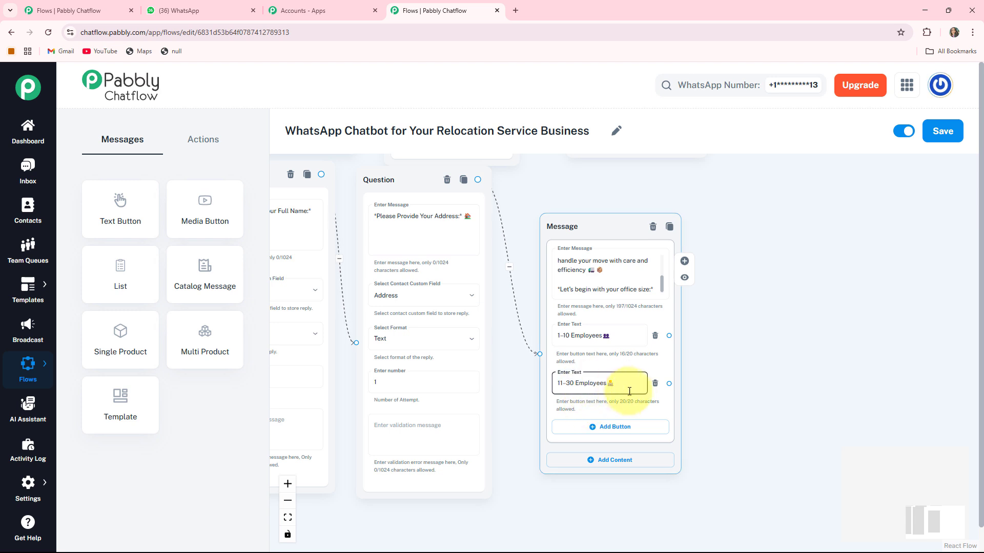
pyautogui.click(590, 424)
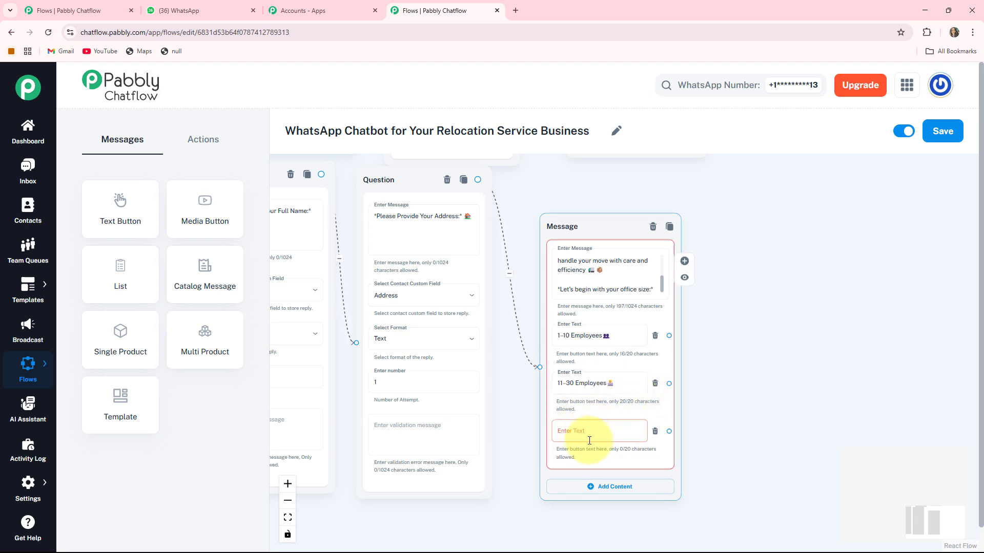
pyautogui.click(589, 439)
pyautogui.write('30+ Employees🏢')
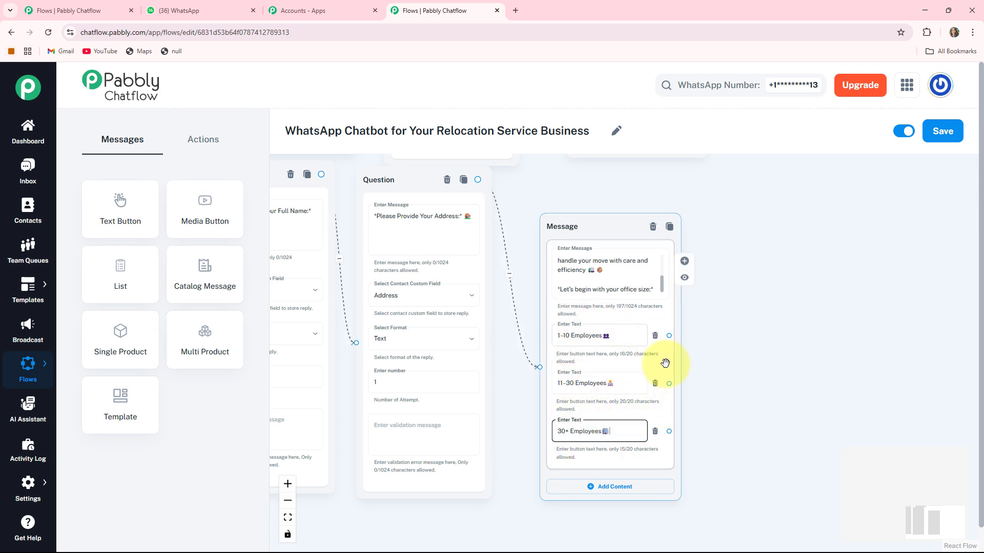
pyautogui.moveTo(713, 352); pyautogui.dragTo(637, 330)
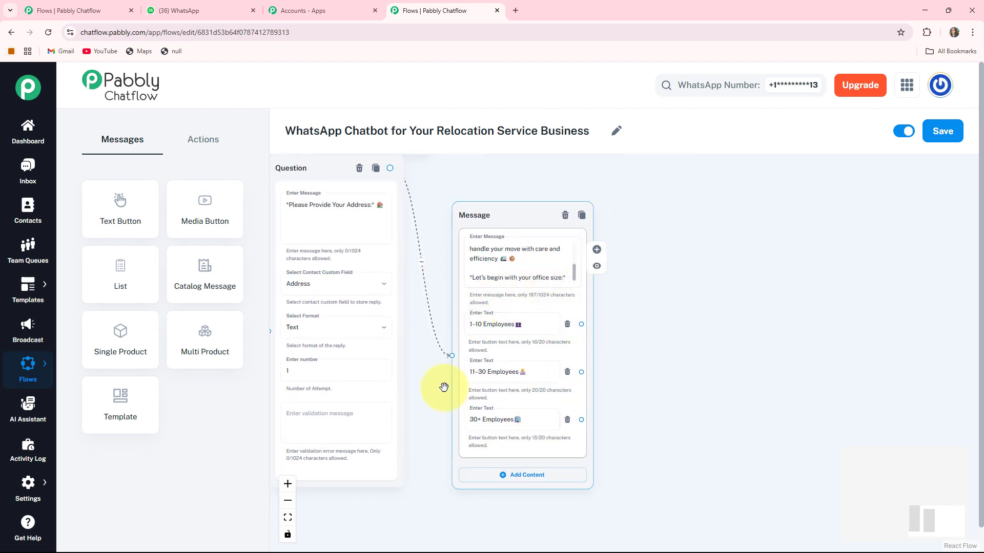
pyautogui.moveTo(639, 326); pyautogui.dragTo(567, 323)
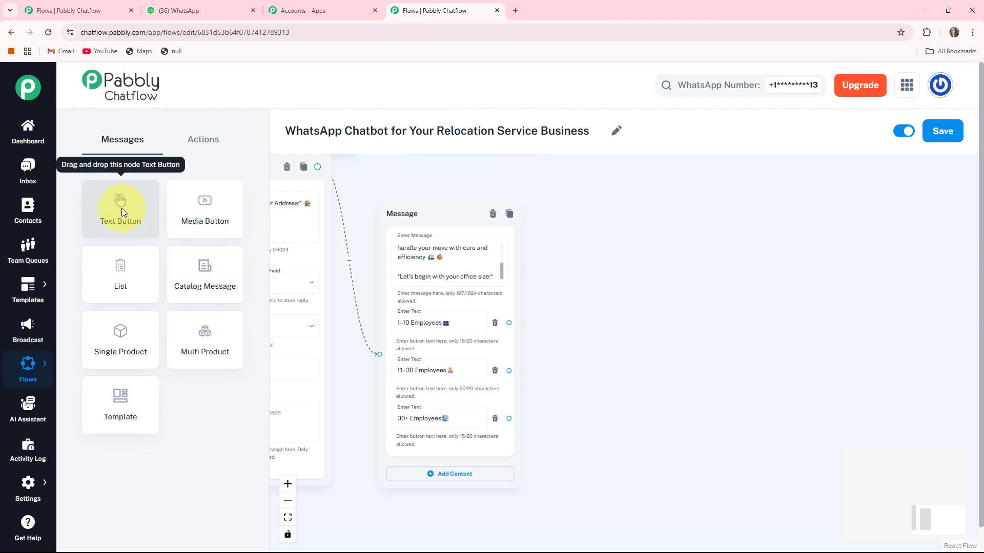
# - Place a new message containing the thank-you and cost-estimate confirmation text for office moves
pyautogui.moveTo(121, 208); pyautogui.dragTo(734, 430)
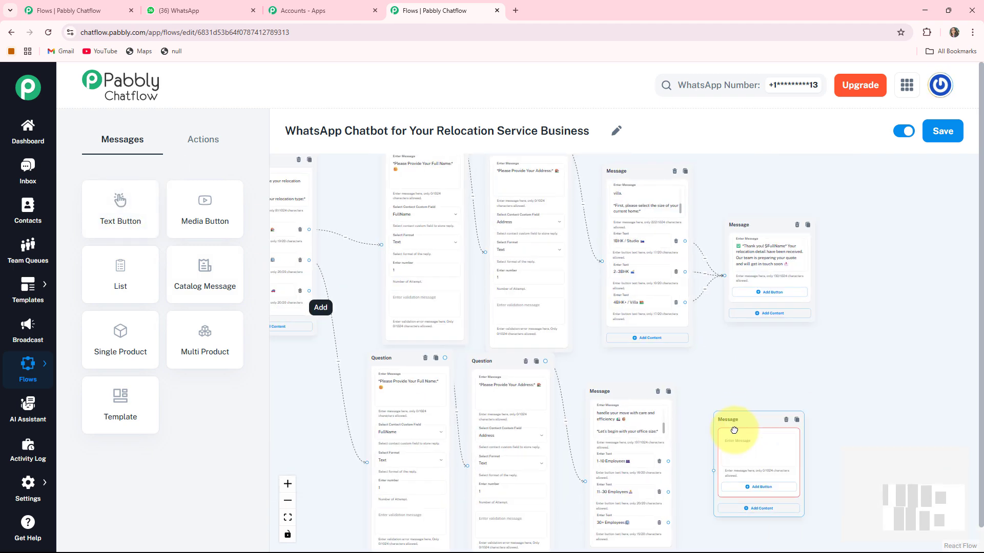
pyautogui.moveTo(852, 408); pyautogui.dragTo(773, 274)
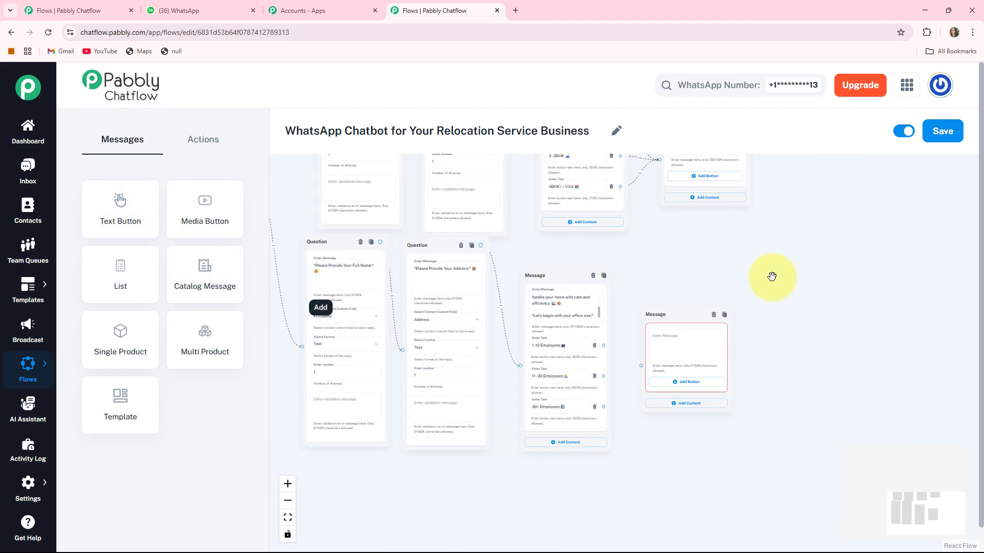
pyautogui.click(656, 329)
pyautogui.hotkey('ctrl', 'v')
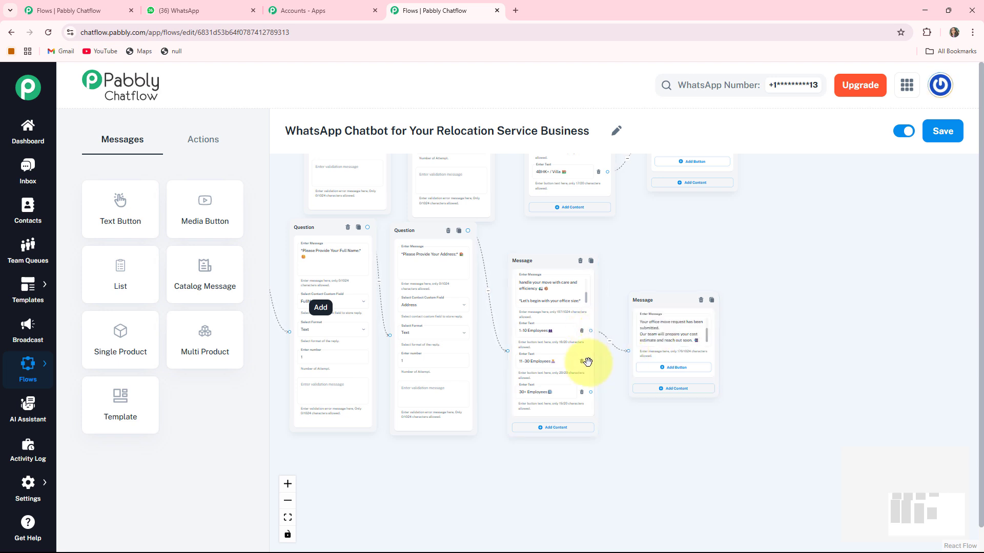
pyautogui.scroll(5, 594, 363)
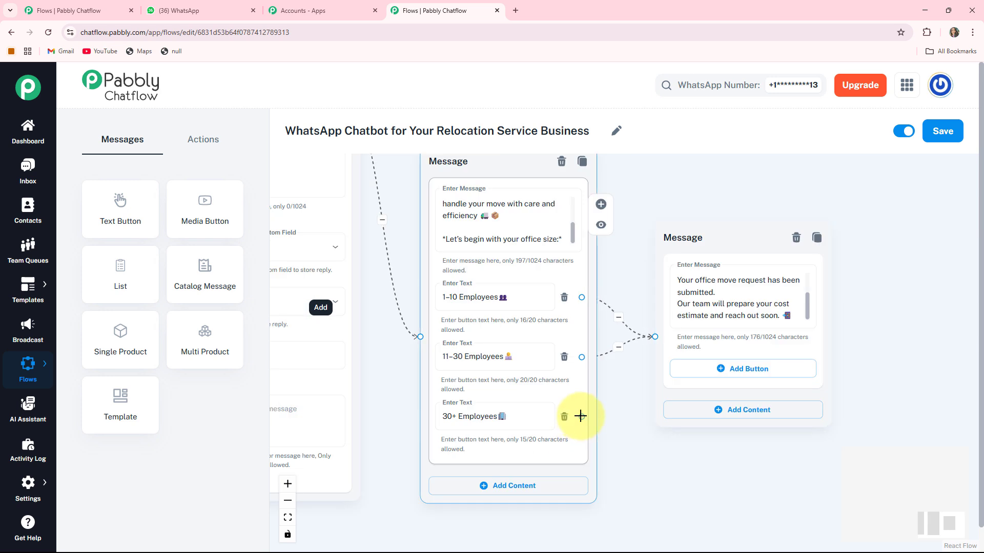
# - Link the office-size options to the confirmation message and check its text
pyautogui.moveTo(581, 417); pyautogui.dragTo(656, 335)
pyautogui.moveTo(708, 250); pyautogui.dragTo(709, 268)
pyautogui.click(734, 330)
pyautogui.scroll(2, 736, 331)
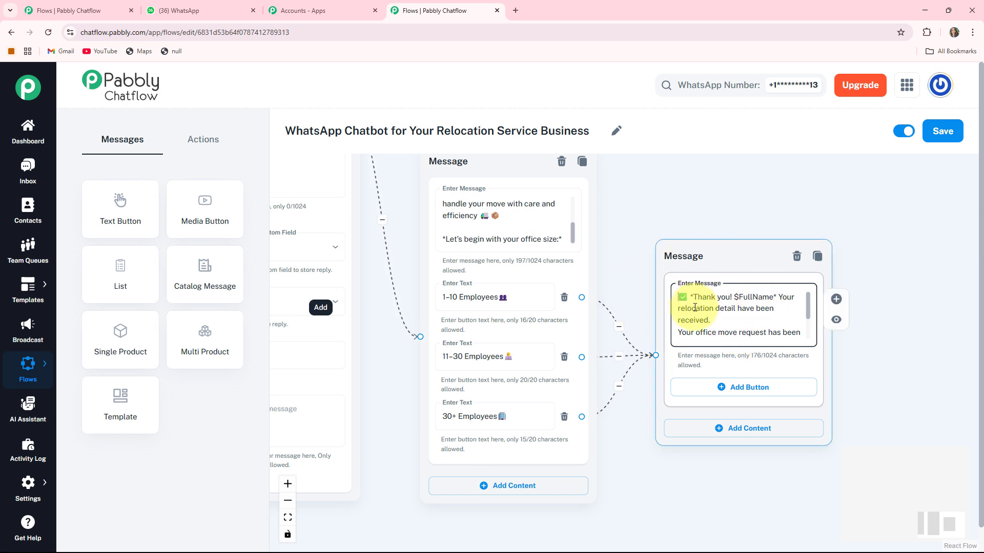
pyautogui.scroll(-1, 724, 217)
pyautogui.moveTo(801, 176); pyautogui.dragTo(942, 167)
pyautogui.moveTo(333, 379); pyautogui.dragTo(633, 507)
pyautogui.scroll(-4, 462, 415)
# - Move the relocation-type message aside and place a duplicate Full Name question beneath it
pyautogui.moveTo(462, 415); pyautogui.dragTo(412, 453)
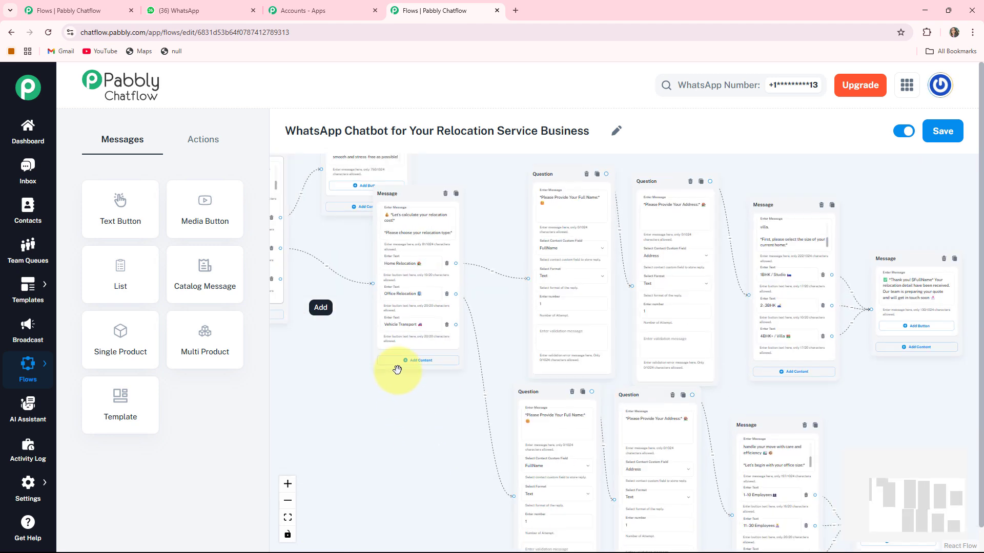
pyautogui.moveTo(413, 194); pyautogui.dragTo(355, 242)
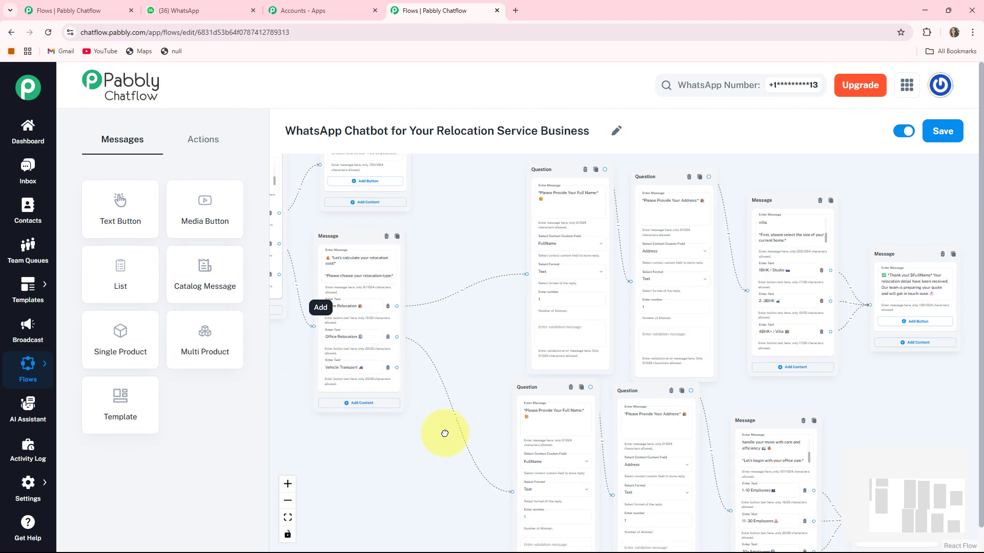
pyautogui.moveTo(446, 433); pyautogui.dragTo(434, 350)
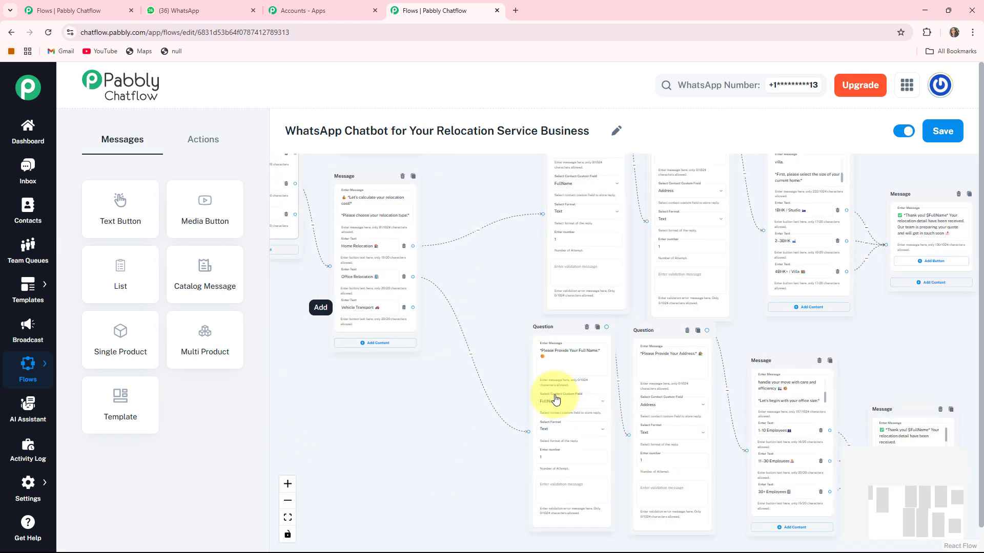
pyautogui.click(568, 351)
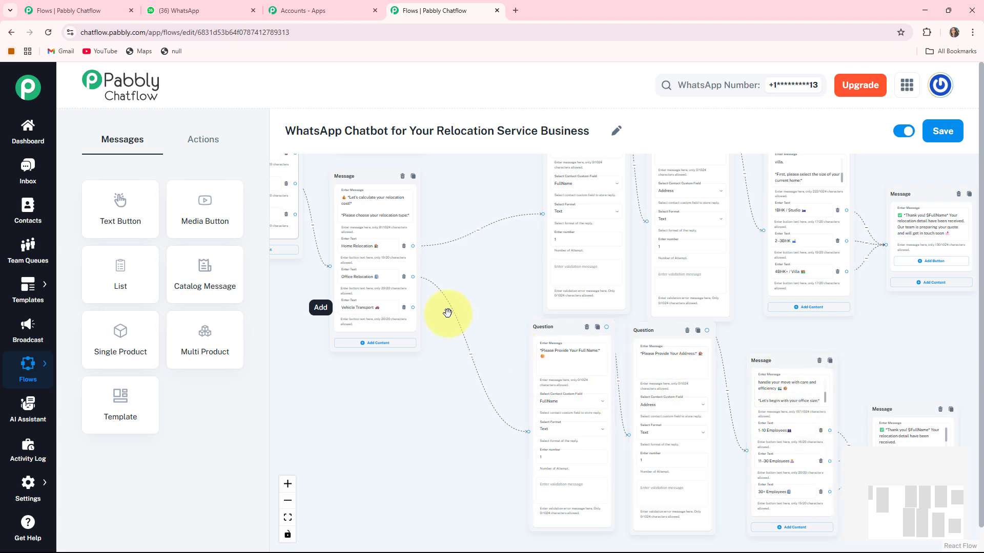
pyautogui.scroll(-2, 430, 349)
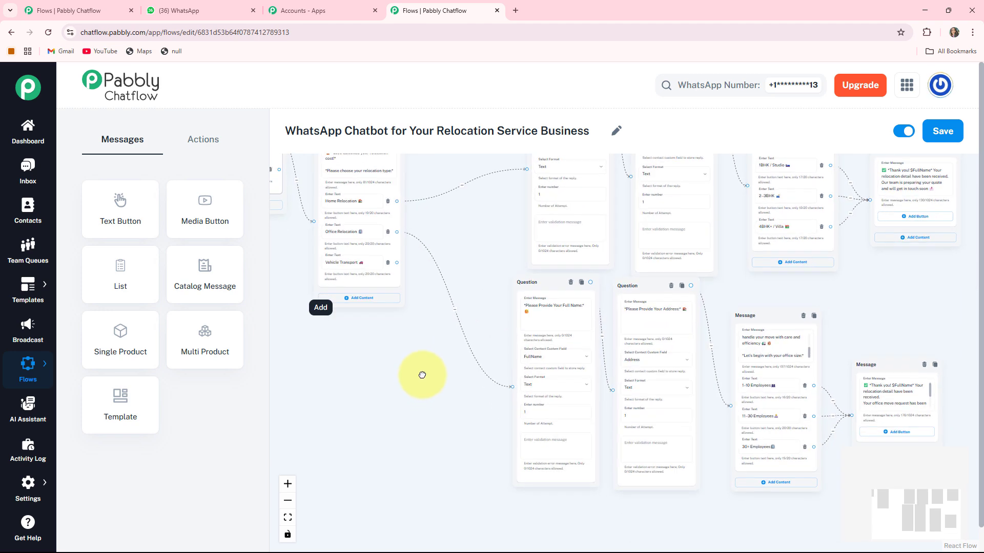
pyautogui.click(583, 279)
pyautogui.moveTo(639, 278); pyautogui.dragTo(466, 311)
# - Connect Vehicle Transport to the copied Full Name question and arrange it beside the relocation message
pyautogui.moveTo(398, 258); pyautogui.dragTo(411, 411)
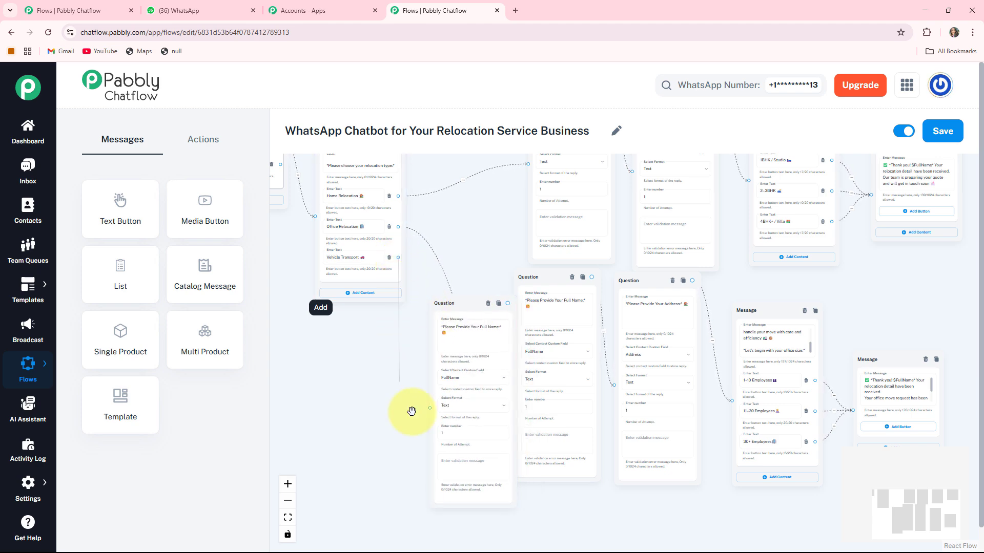
pyautogui.scroll(3, 407, 389)
pyautogui.moveTo(499, 263); pyautogui.dragTo(454, 233)
pyautogui.moveTo(367, 224); pyautogui.dragTo(272, 207)
pyautogui.moveTo(596, 233); pyautogui.dragTo(419, 202)
pyautogui.scroll(-3, 419, 202)
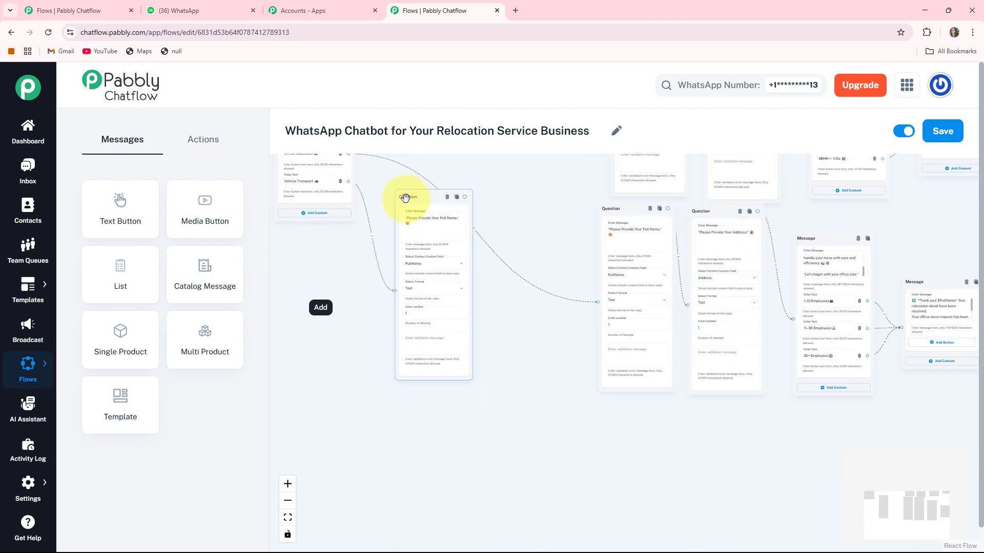
pyautogui.scroll(3, 423, 219)
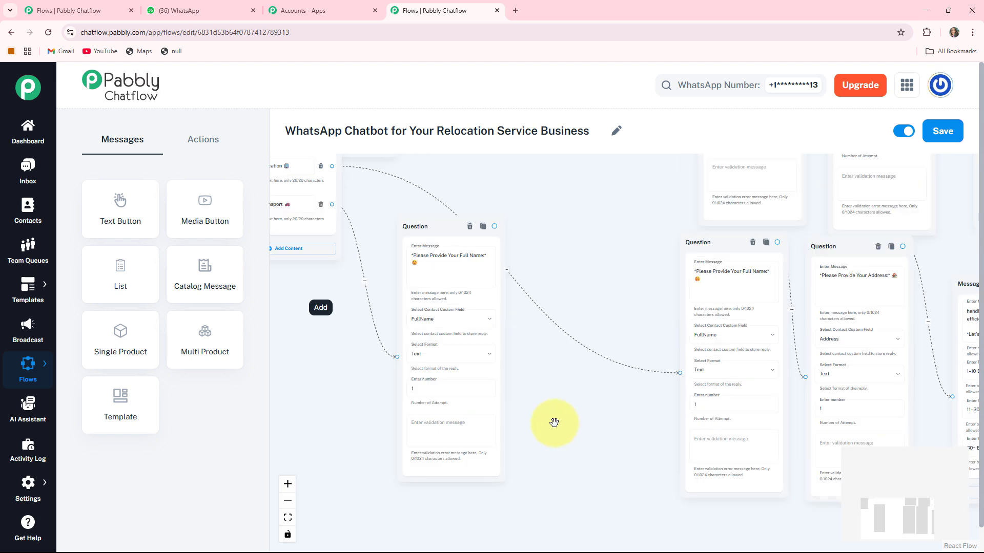
pyautogui.moveTo(599, 257); pyautogui.dragTo(593, 279)
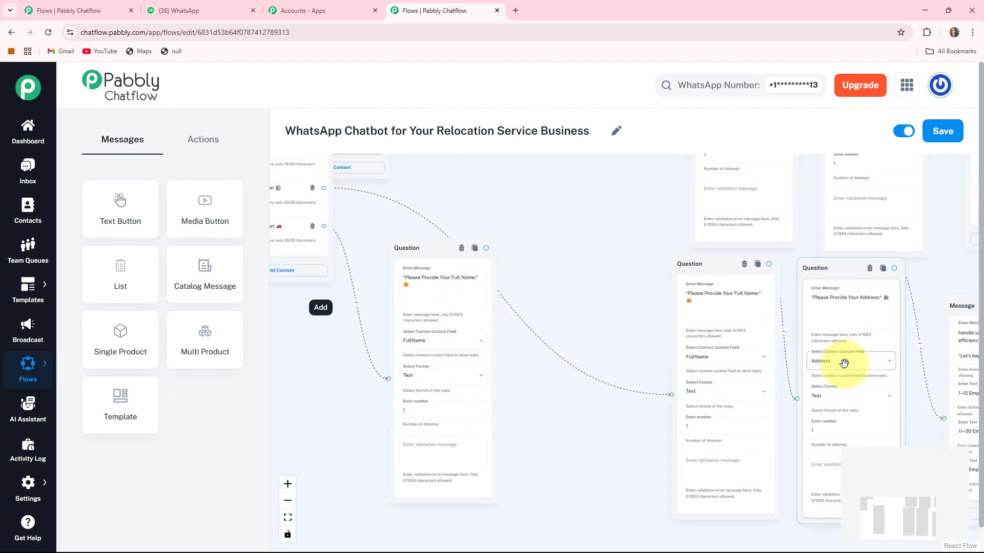
# - Duplicate the Address question and link it after the new Full Name question
pyautogui.click(885, 271)
pyautogui.moveTo(929, 267); pyautogui.dragTo(547, 251)
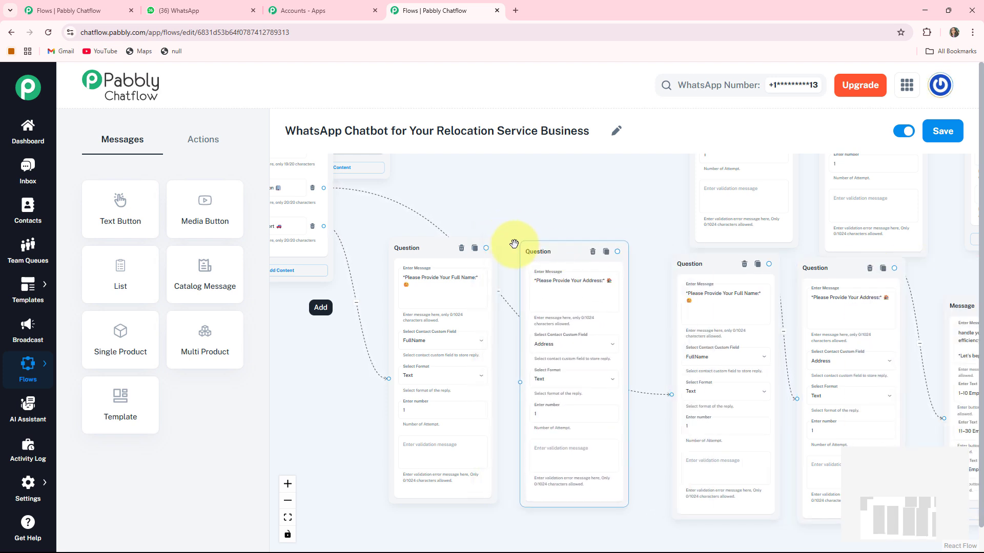
pyautogui.moveTo(493, 341); pyautogui.dragTo(522, 386)
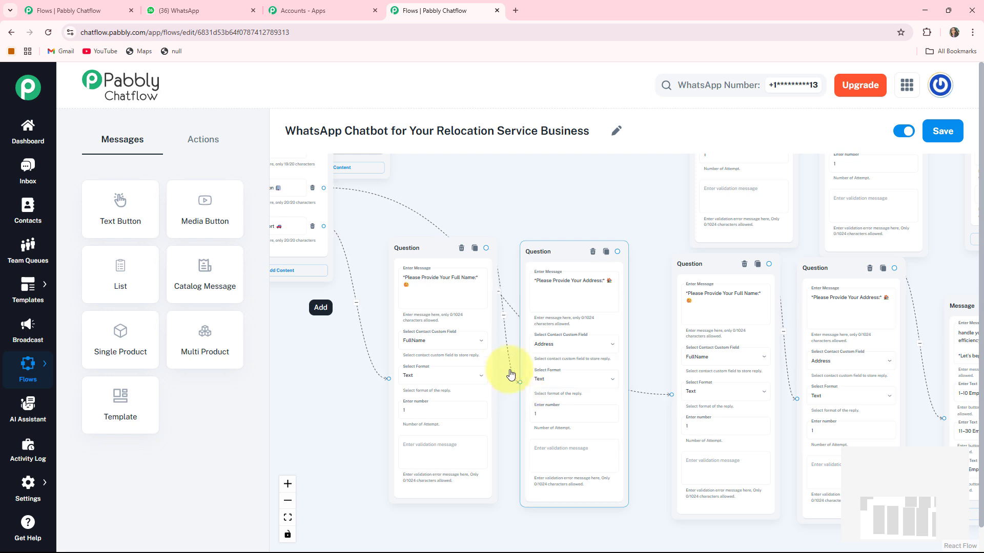
pyautogui.moveTo(410, 245); pyautogui.dragTo(396, 228)
pyautogui.moveTo(542, 253); pyautogui.dragTo(528, 245)
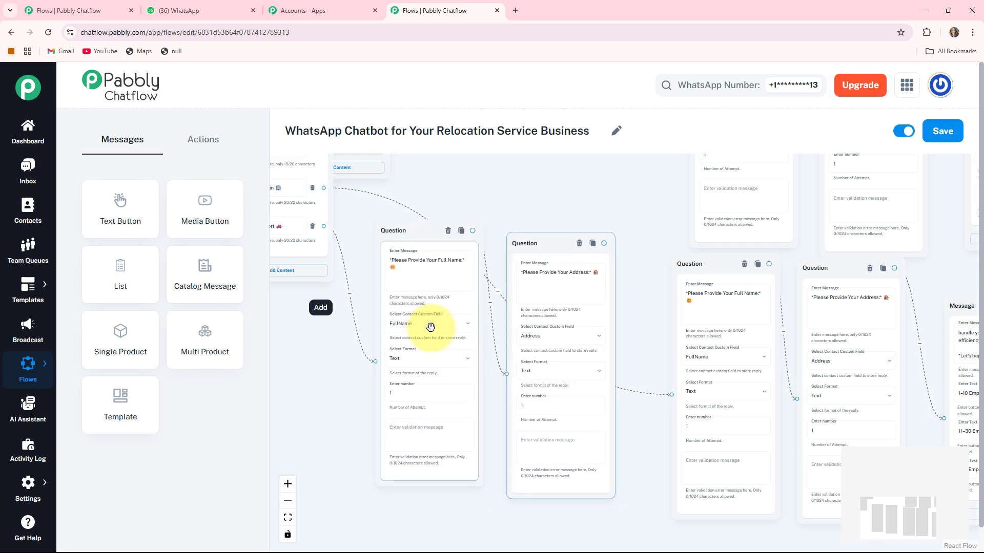
pyautogui.click(431, 327)
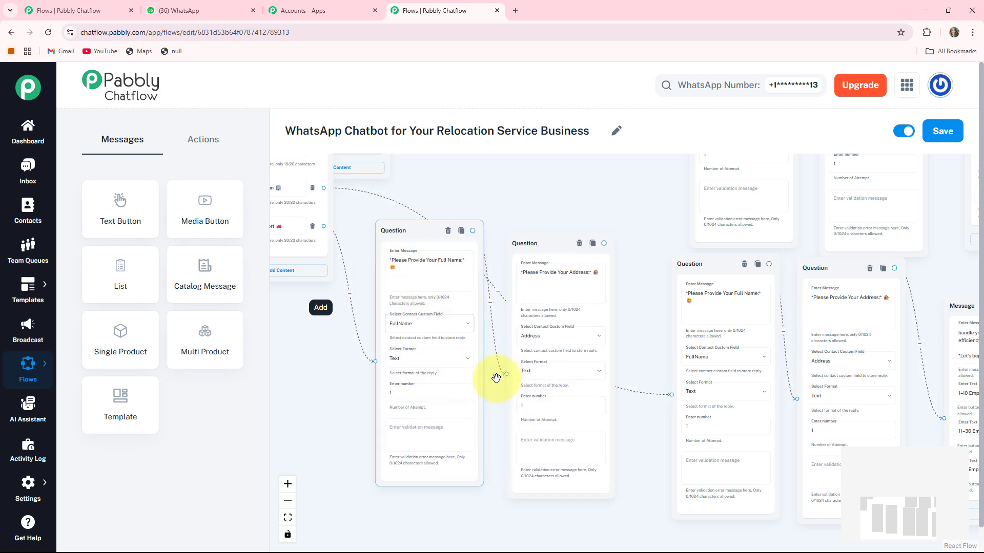
pyautogui.moveTo(558, 249); pyautogui.dragTo(555, 249)
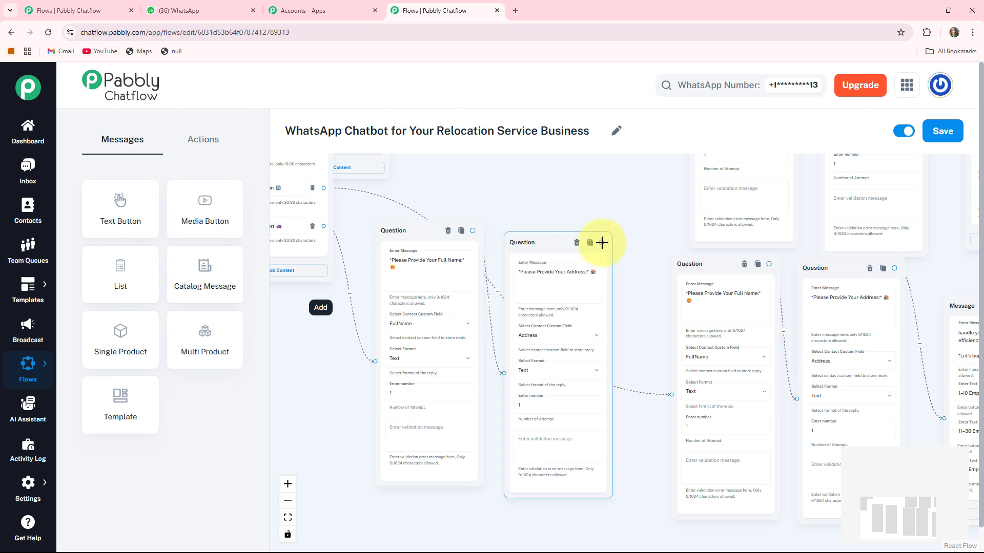
pyautogui.moveTo(634, 372); pyautogui.dragTo(433, 490)
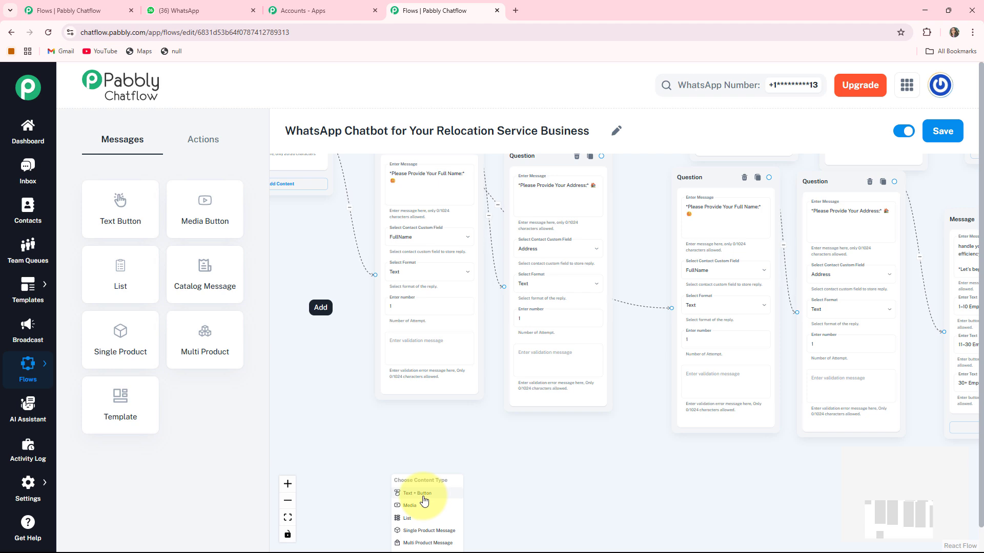
# - Add a closing message after the third Address question thanking $FullName and promising a quote
pyautogui.click(423, 497)
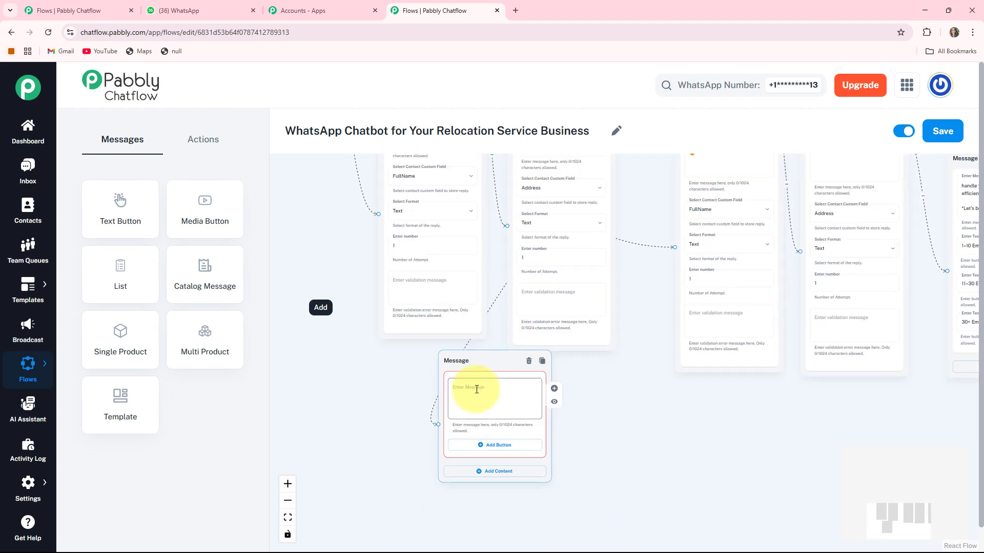
pyautogui.click(477, 389)
pyautogui.write('✅ *Thank you! $FullName* Your relocation detail have been received. Our team is preparing your quote and will get in touch soon 📥')
pyautogui.scroll(3, 476, 389)
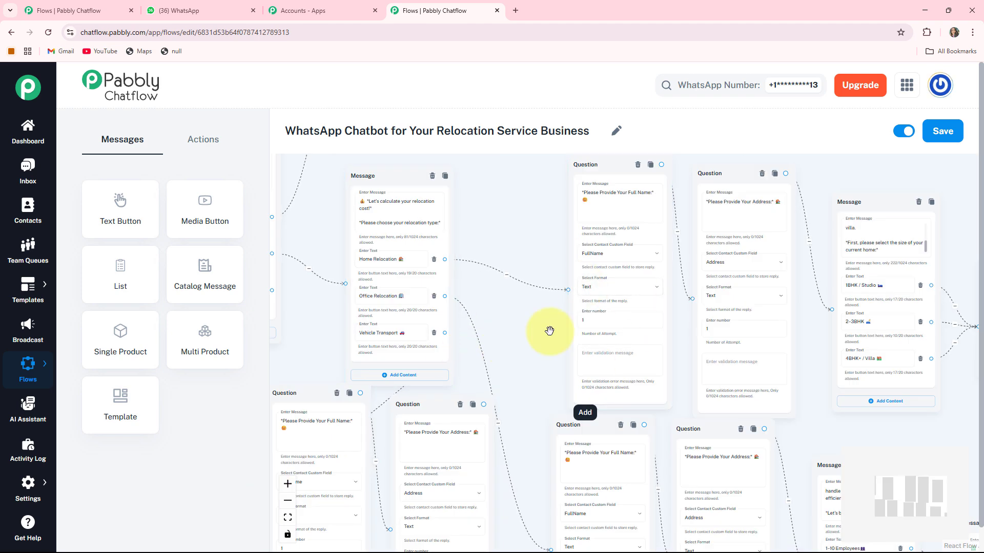
pyautogui.moveTo(551, 330); pyautogui.dragTo(787, 325)
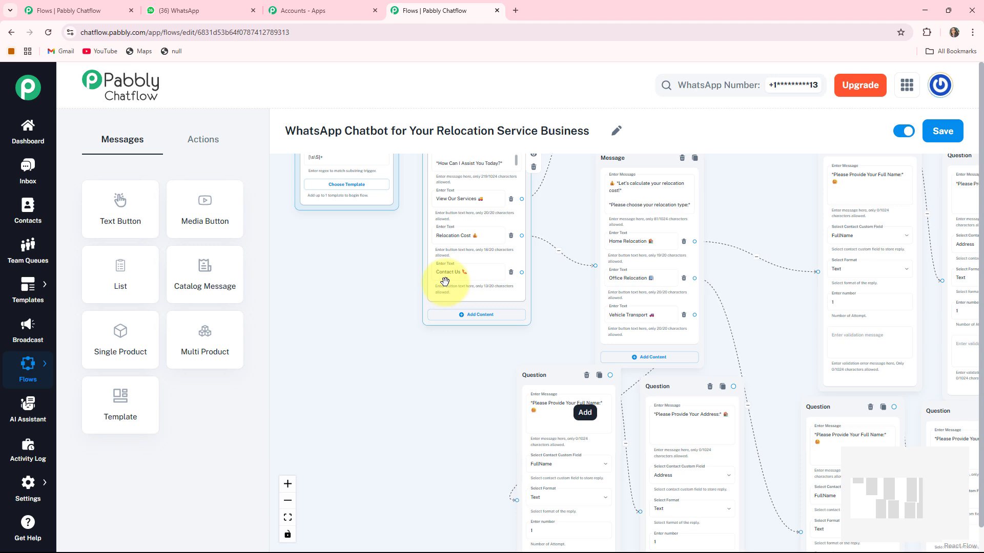
# - Link Contact Us to a new Text Button message listing the business phone and email
pyautogui.scroll(3, 445, 281)
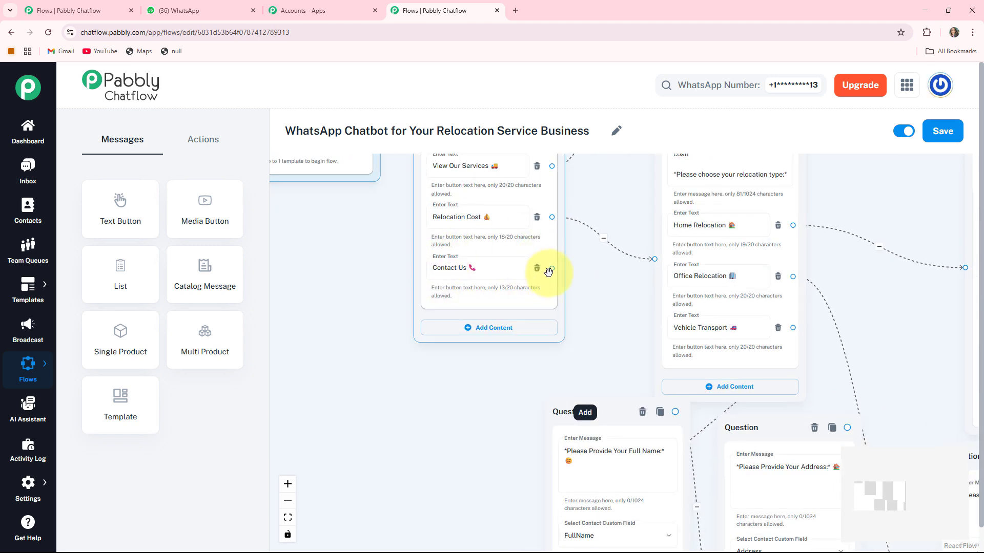
pyautogui.moveTo(552, 268); pyautogui.dragTo(376, 377)
pyautogui.click(336, 414)
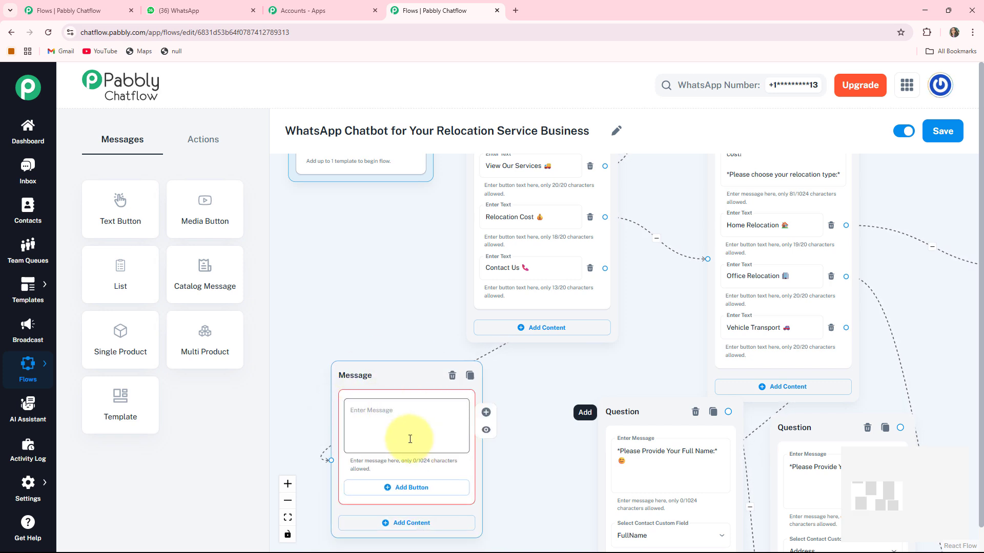
pyautogui.hotkey('ctrl', 'v')
pyautogui.scroll(-5, 483, 406)
pyautogui.moveTo(511, 397); pyautogui.dragTo(489, 420)
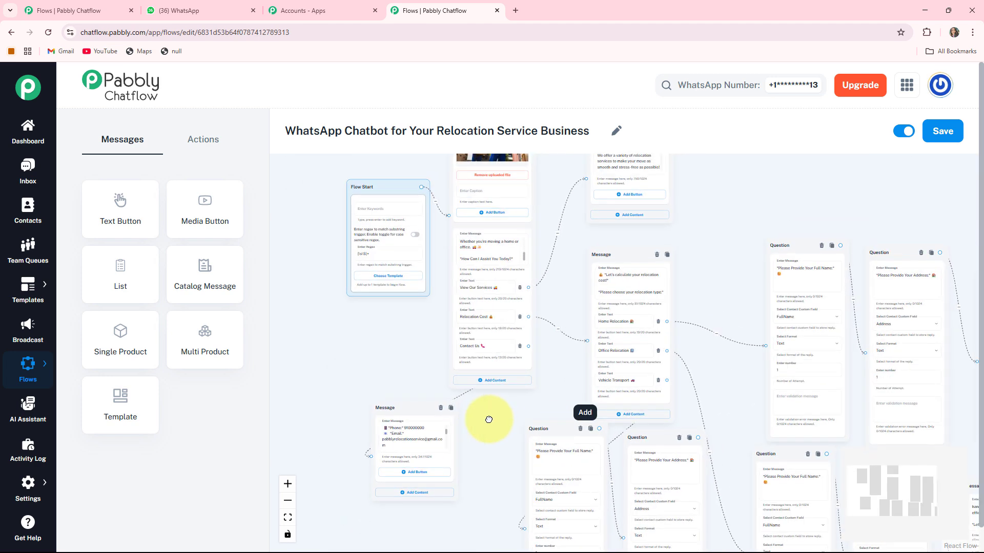
# - Fit the whole relocation flow into view, review the nodes, and save it
pyautogui.click(288, 519)
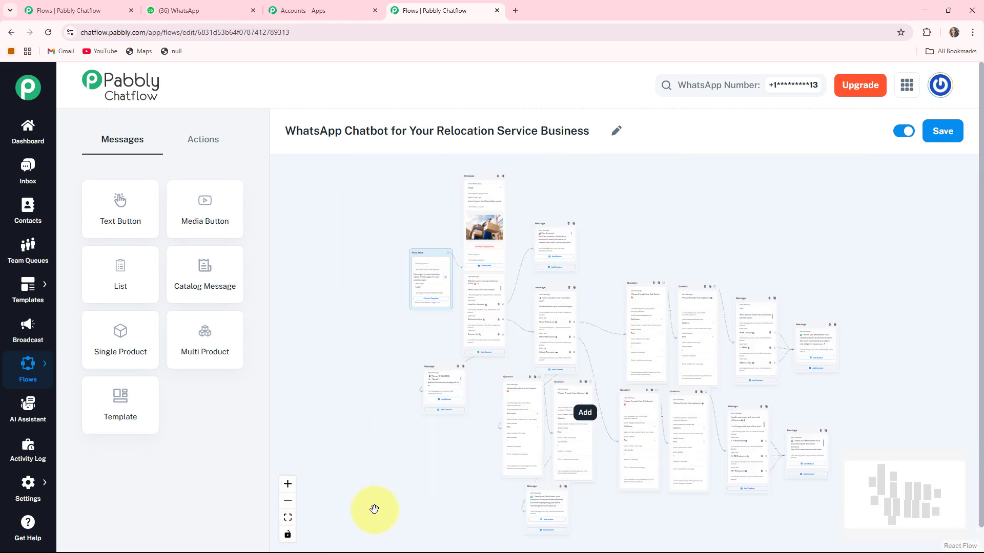
pyautogui.scroll(1, 503, 354)
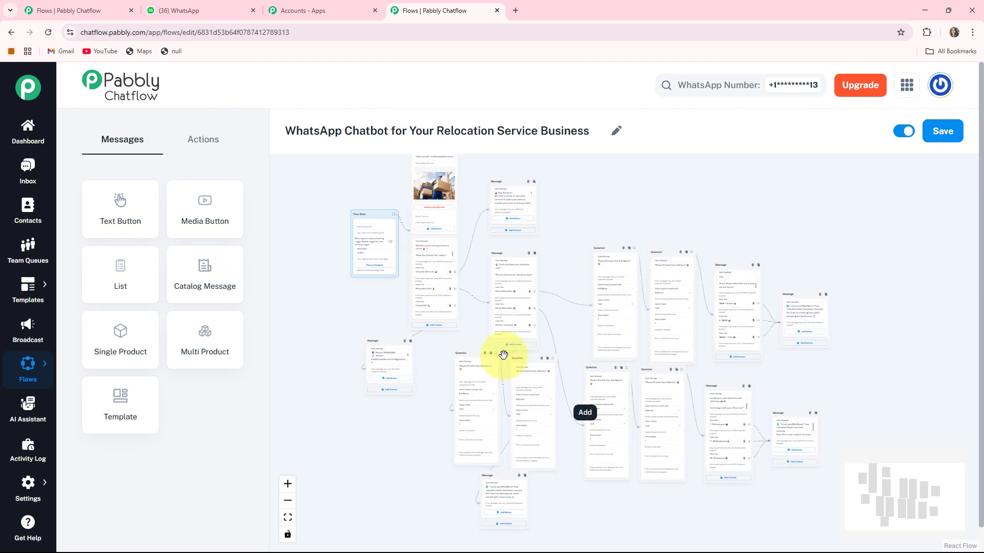
pyautogui.moveTo(319, 284); pyautogui.dragTo(306, 334)
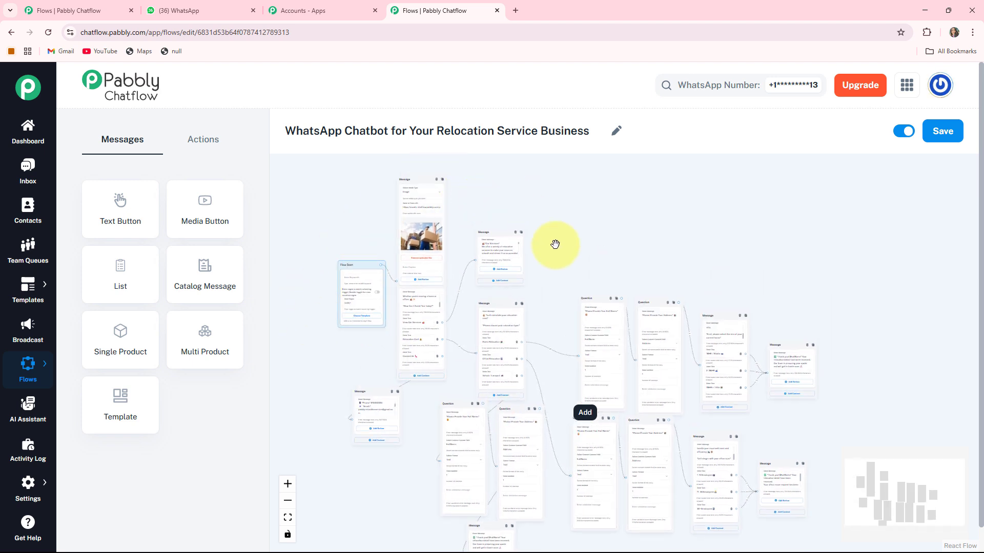
pyautogui.scroll(-1, 569, 269)
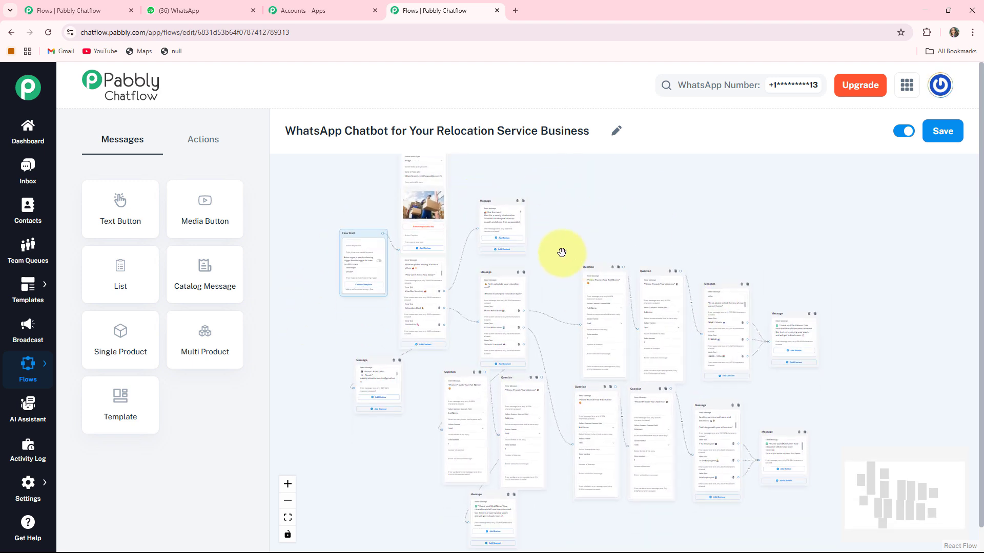
pyautogui.click(942, 131)
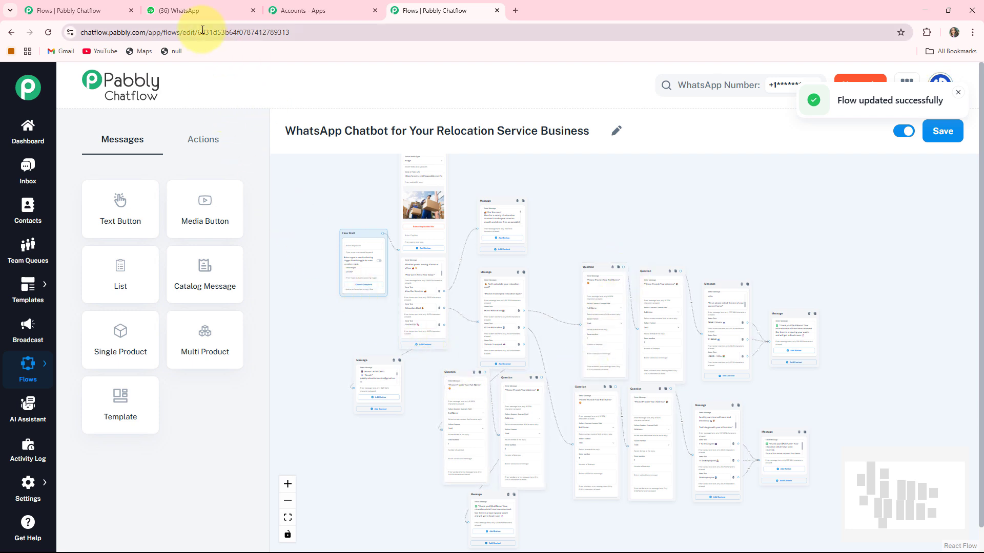
pyautogui.click(192, 11)
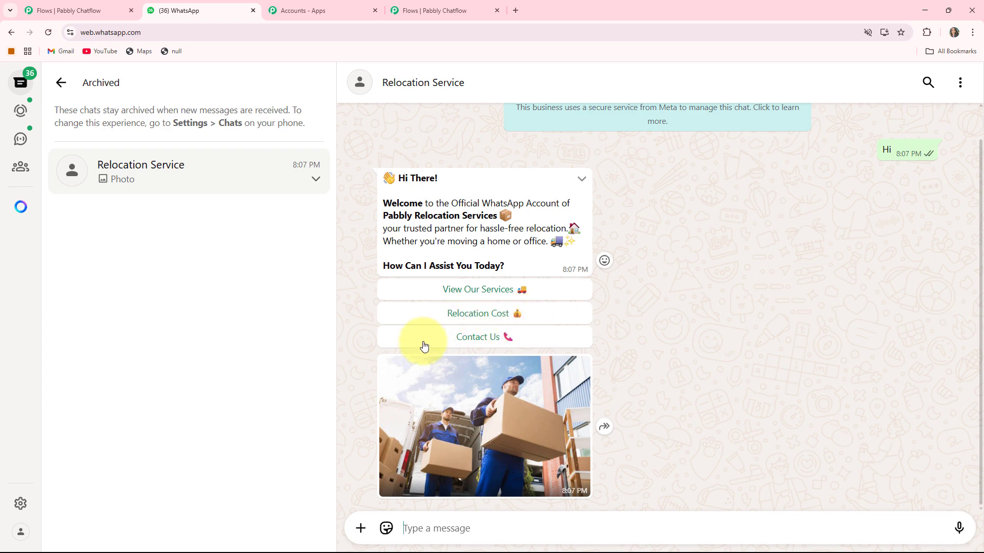
# - Choose Relocation Cost in the chatbot's welcome message on WhatsApp Web
pyautogui.click(463, 9)
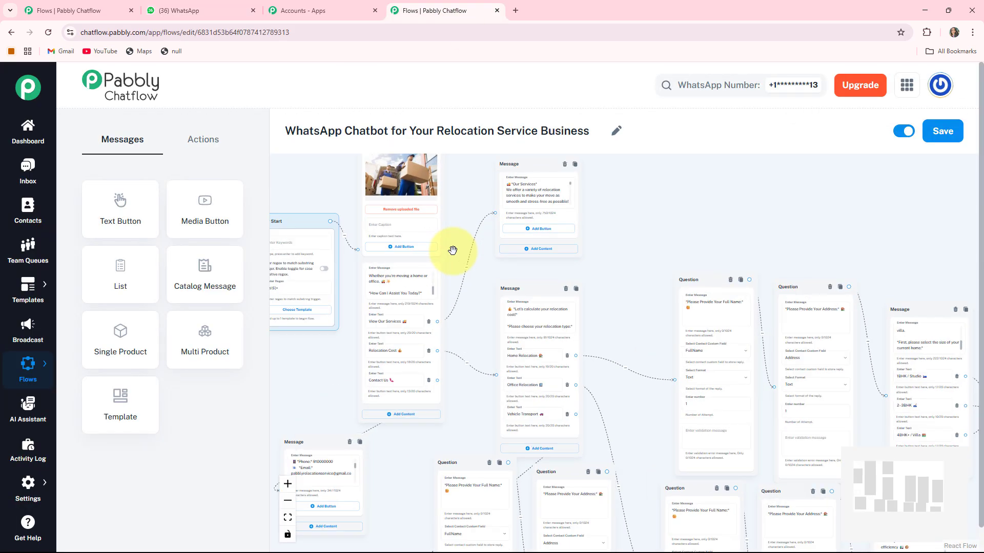
pyautogui.scroll(2, 464, 350)
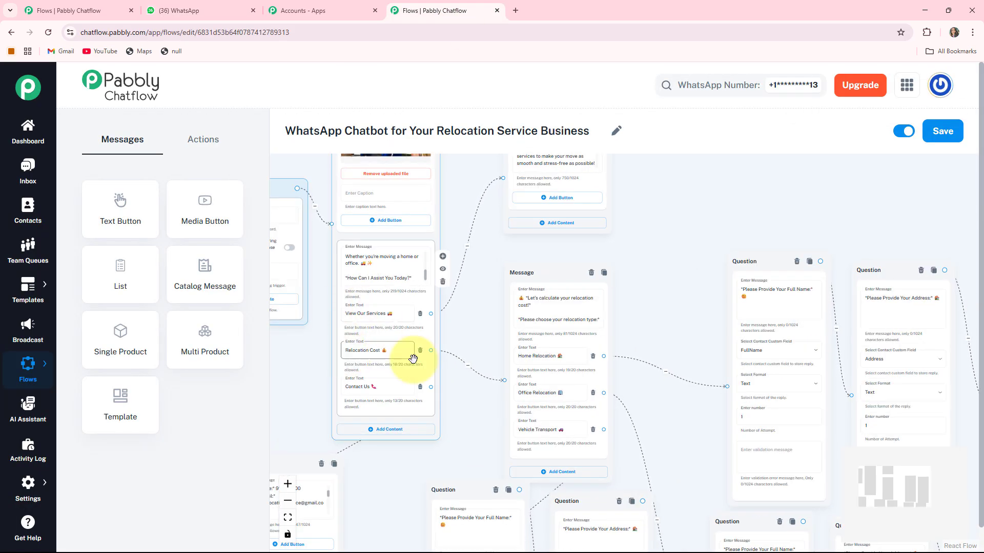
pyautogui.click(208, 8)
pyautogui.click(468, 317)
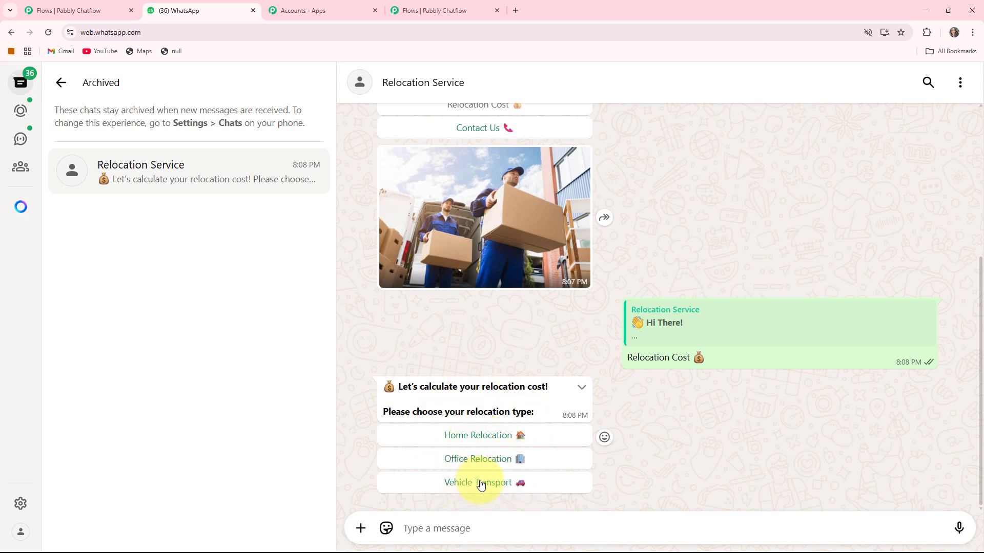
# - Check the relocation-type branch in the flow builder, then choose Home Relocation in WhatsApp
pyautogui.click(435, 12)
pyautogui.scroll(5, 630, 308)
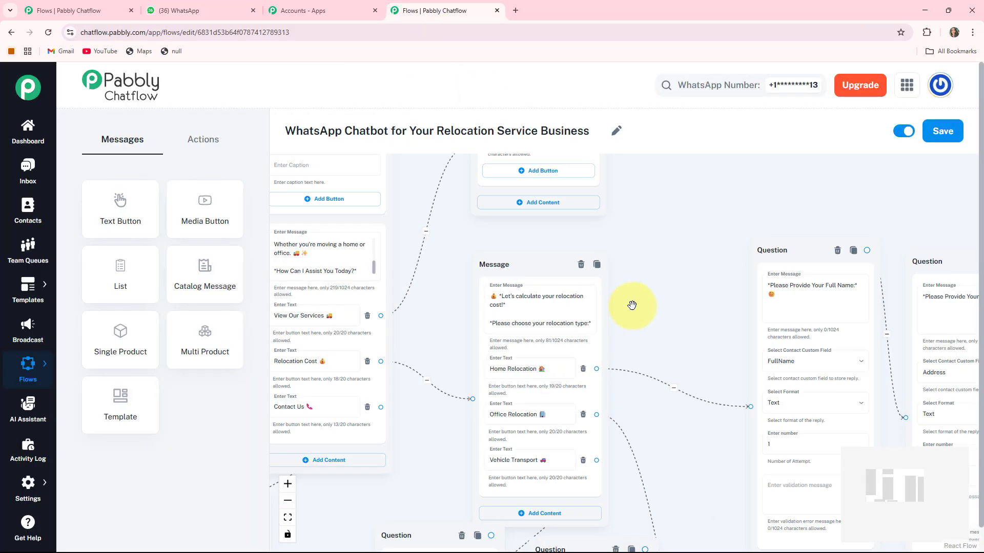
pyautogui.moveTo(645, 259); pyautogui.dragTo(668, 150)
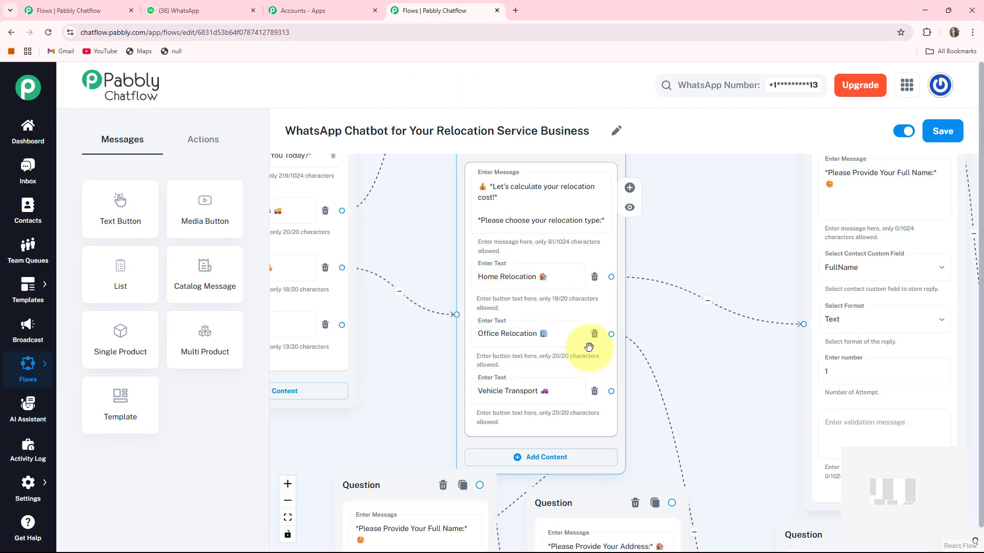
pyautogui.click(188, 10)
pyautogui.click(469, 436)
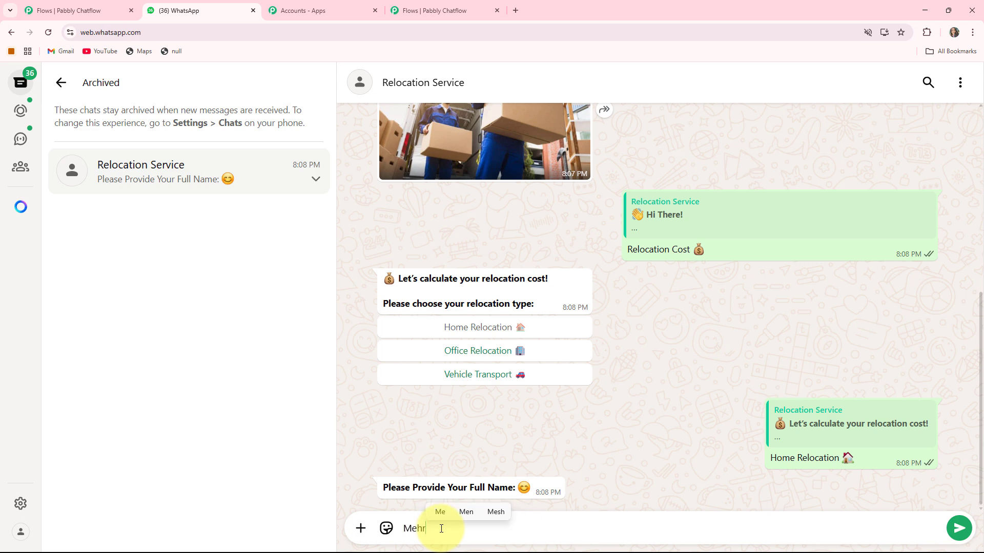
# - Send a full name and address to the chatbot, then pick the 2–3BHK home size
pyautogui.press('Return')
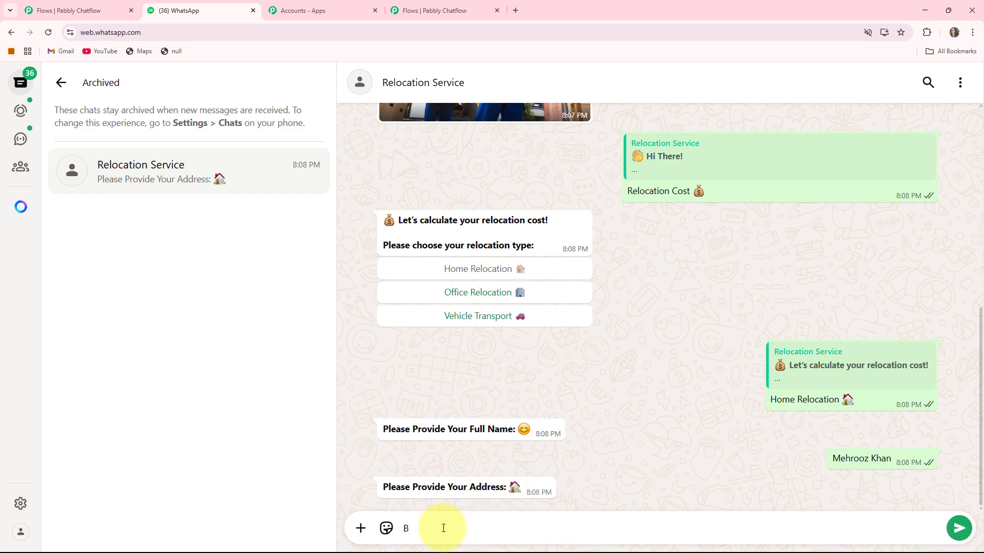
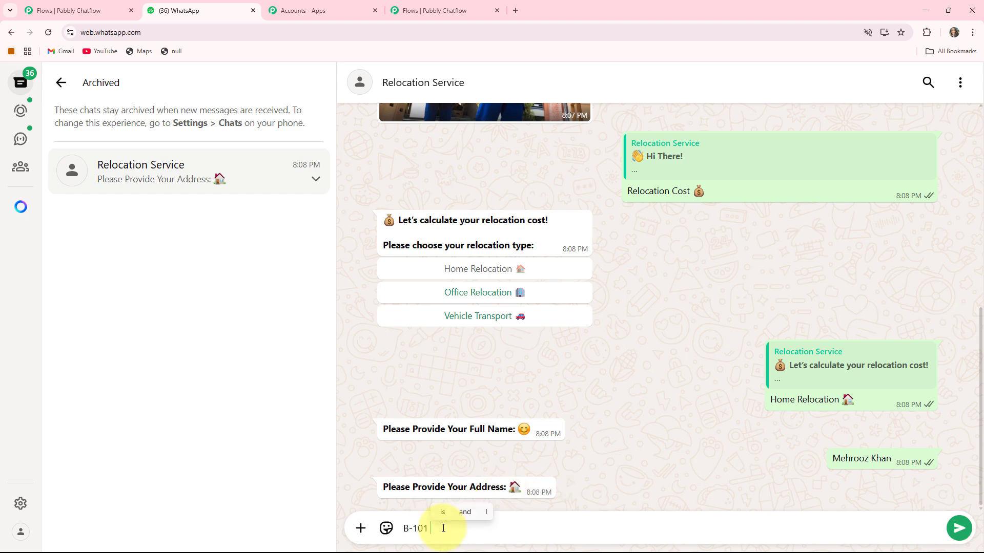
pyautogui.press('Return')
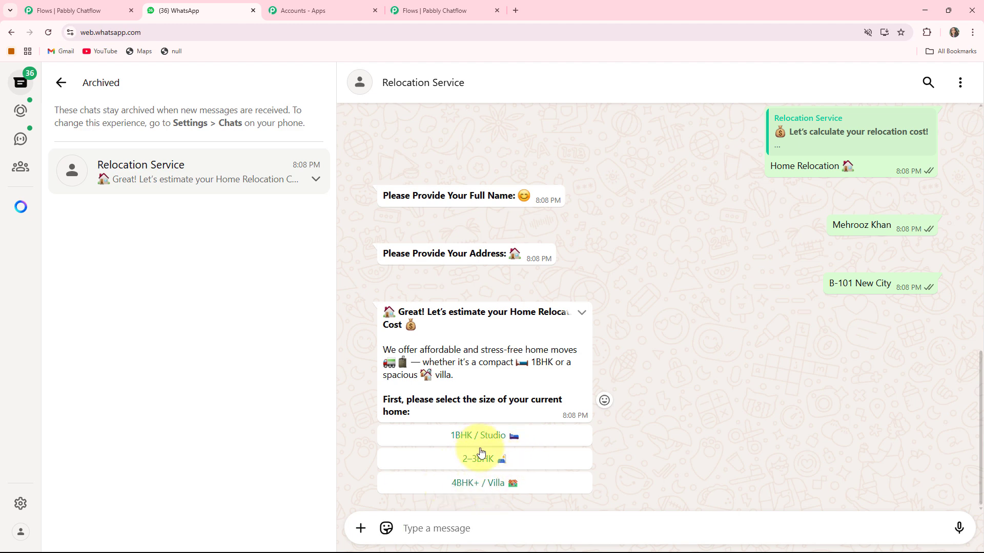
pyautogui.click(477, 468)
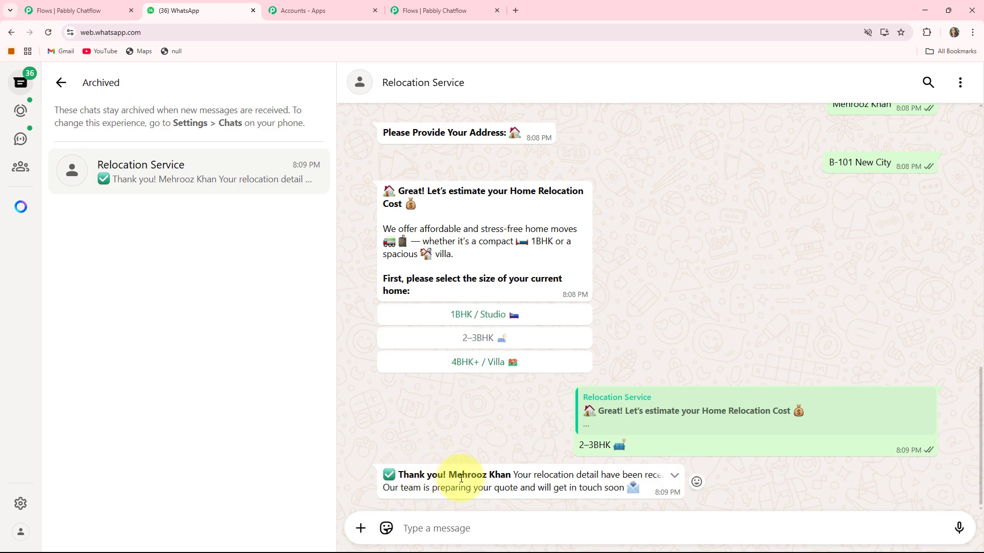
pyautogui.moveTo(461, 478); pyautogui.dragTo(512, 480)
pyautogui.scroll(15, 518, 435)
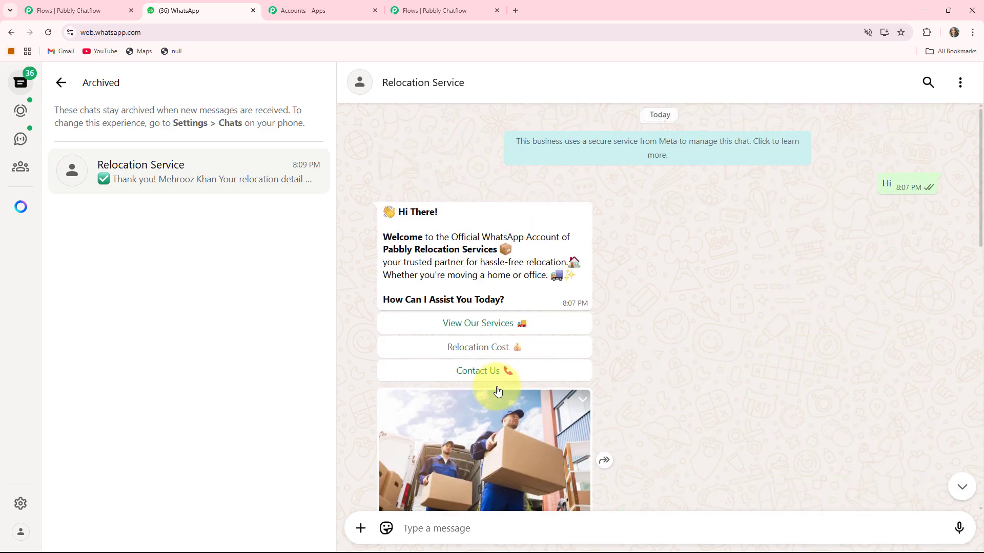
# - Choose Contact Us and scroll through the conversation to review the contact-details reply
pyautogui.click(495, 379)
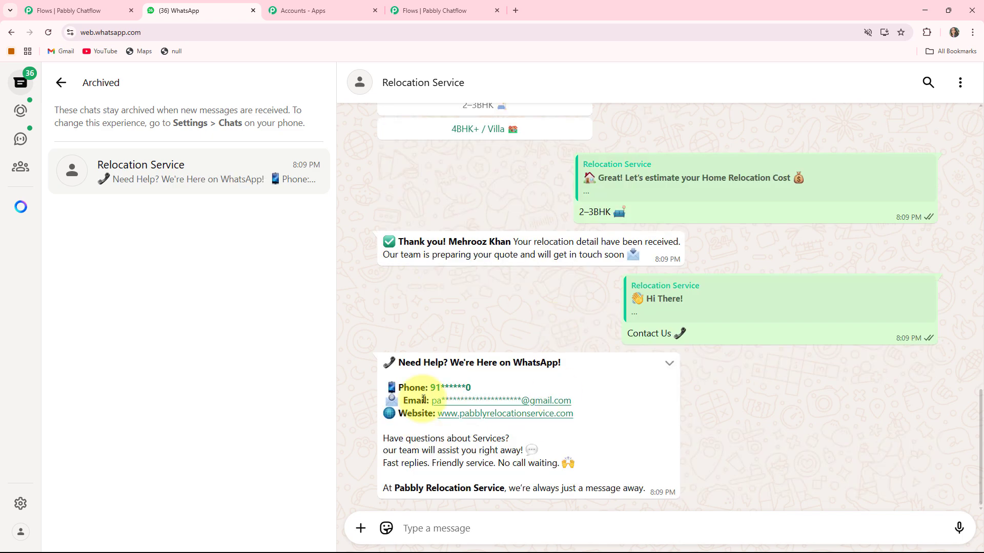
pyautogui.scroll(4, 496, 371)
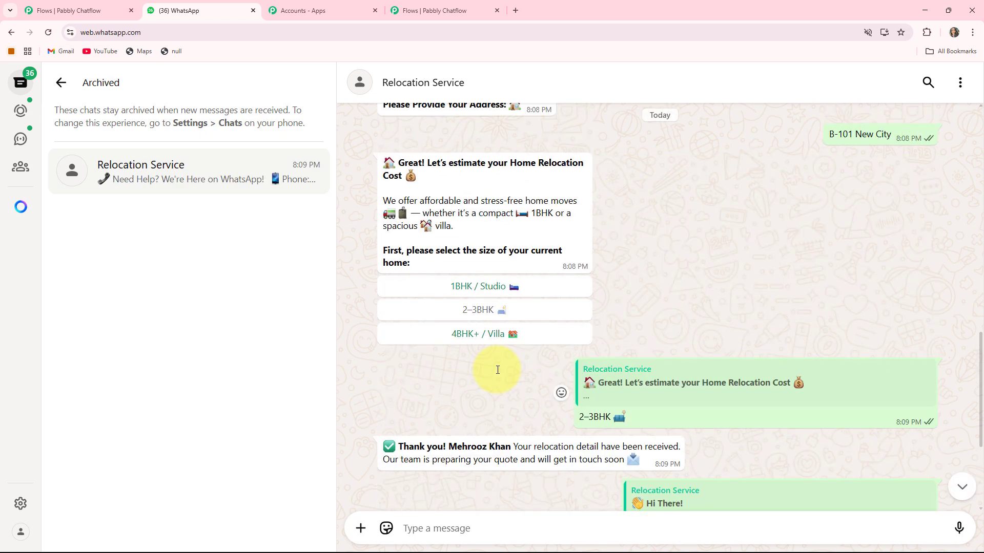
pyautogui.scroll(11, 496, 370)
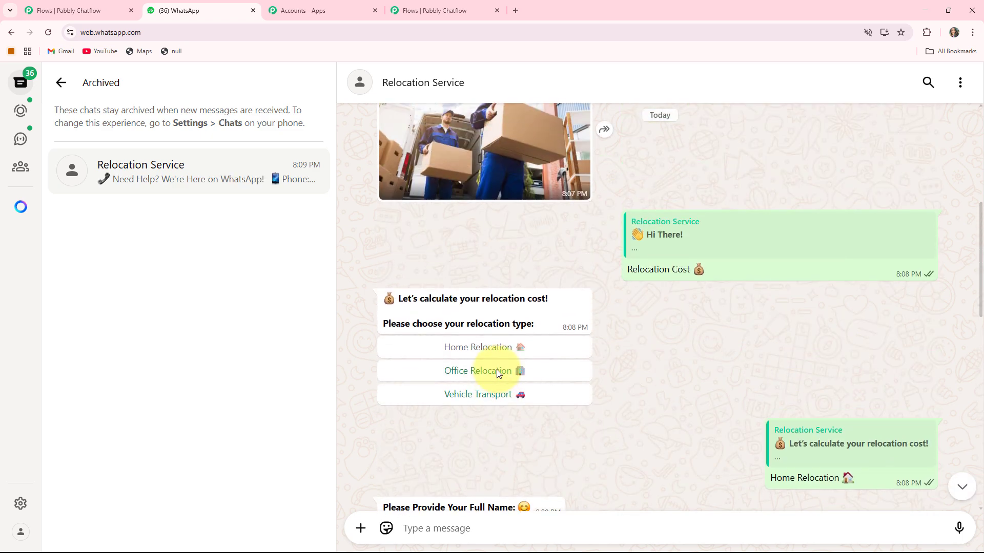
pyautogui.scroll(1, 496, 374)
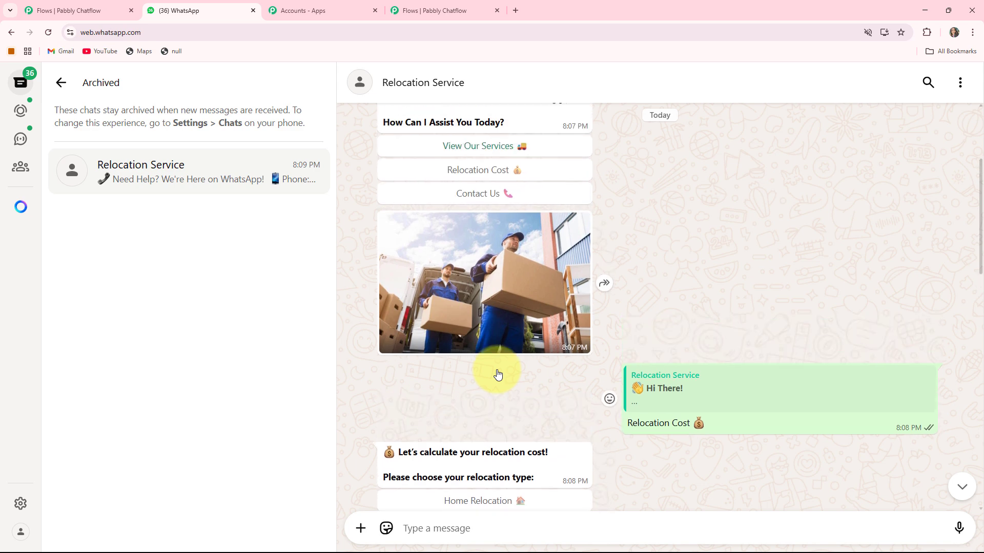
pyautogui.scroll(2, 496, 374)
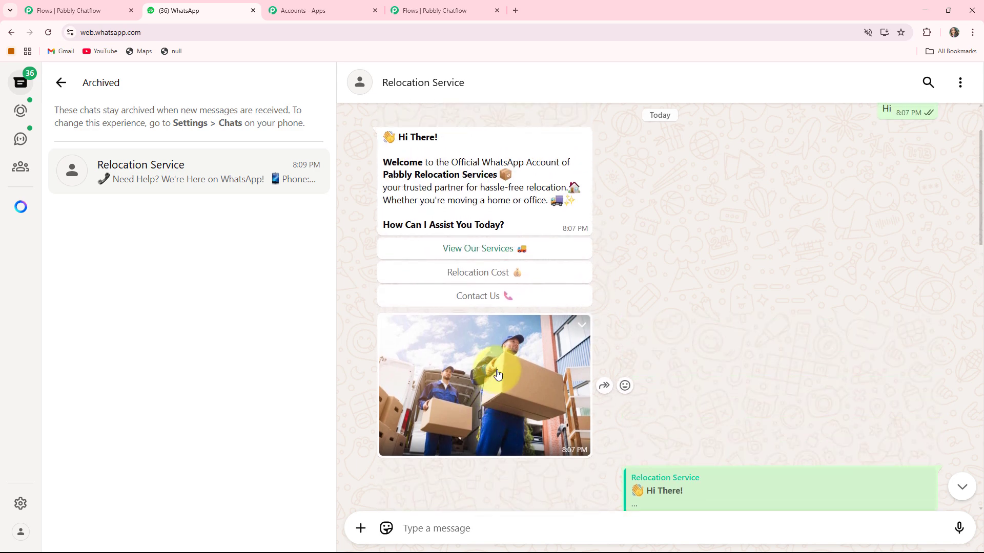
pyautogui.scroll(-1, 497, 374)
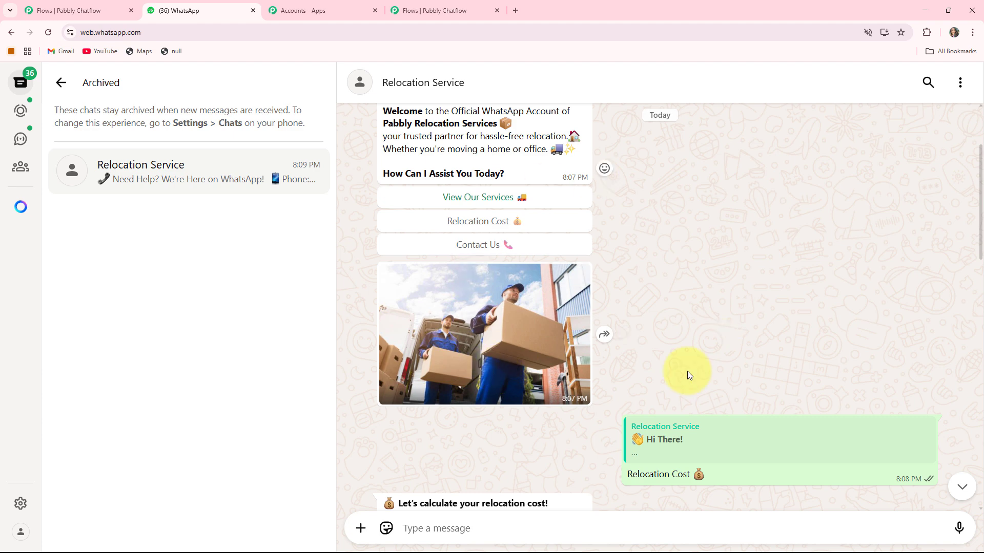
pyautogui.scroll(-6, 597, 339)
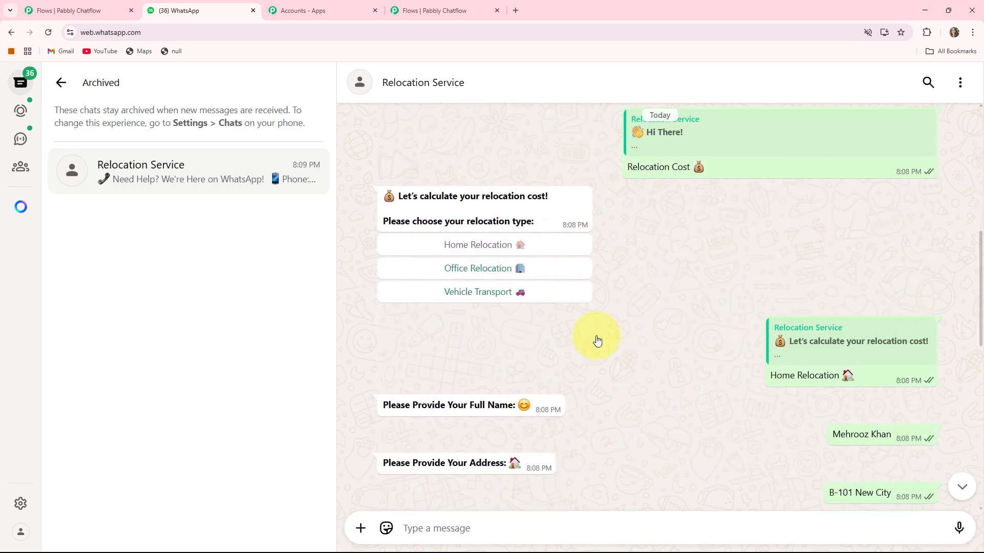